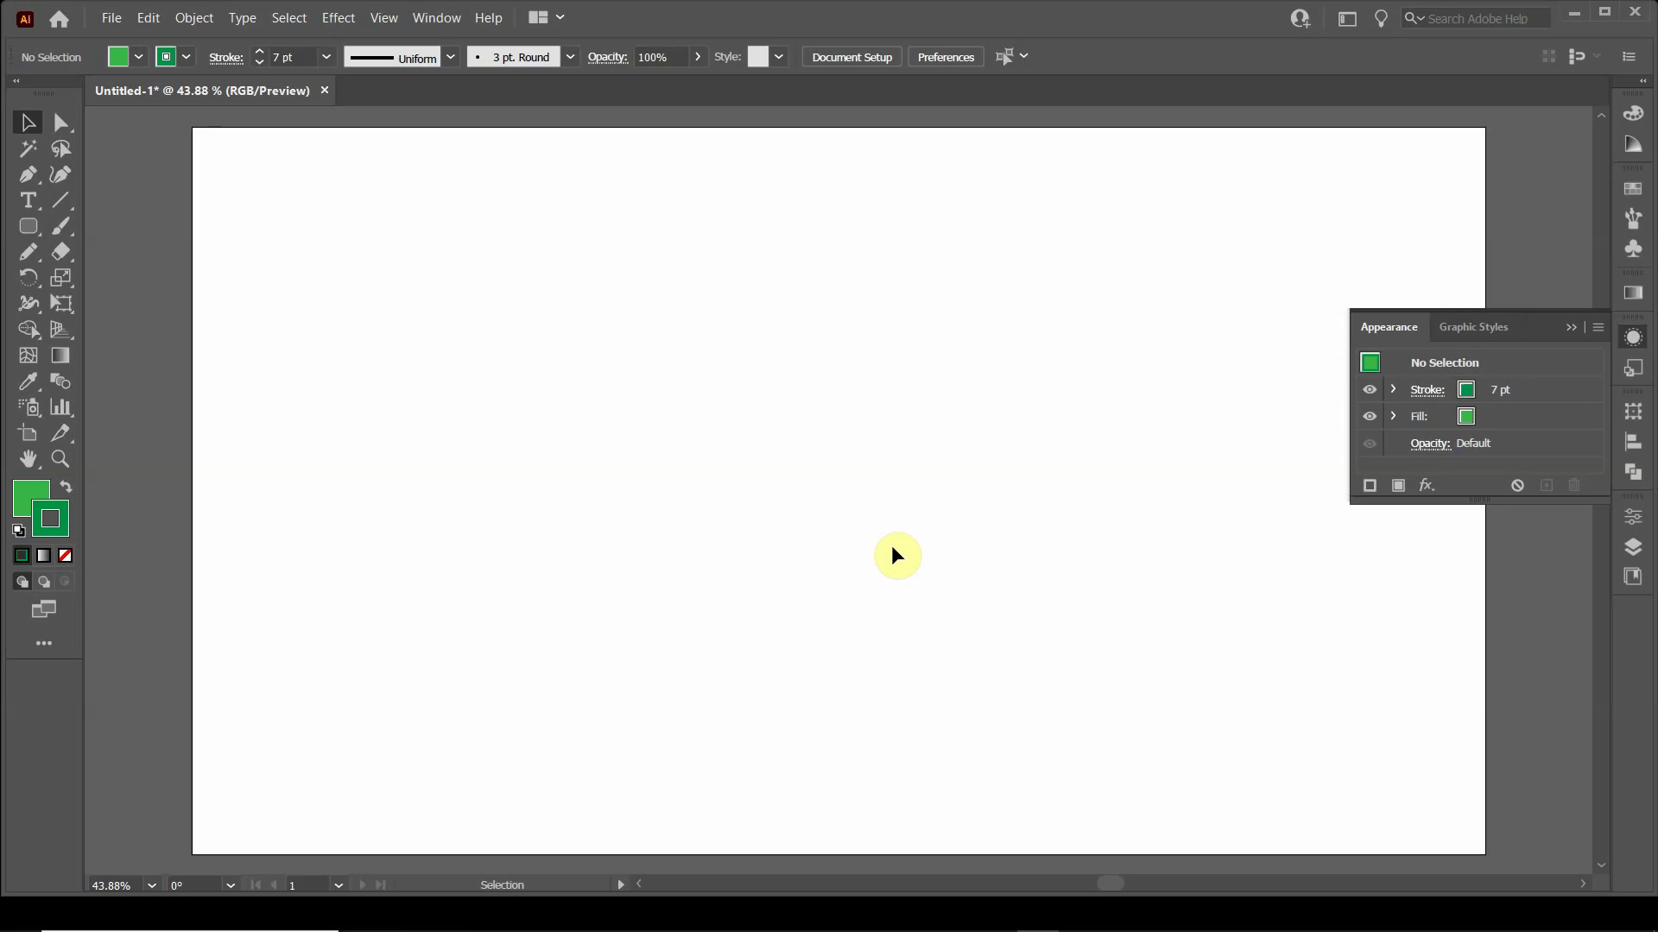
Collapse the Appearance panel, pick the Pencil tool, and bring up Pencil Tool Options.
click(1568, 328)
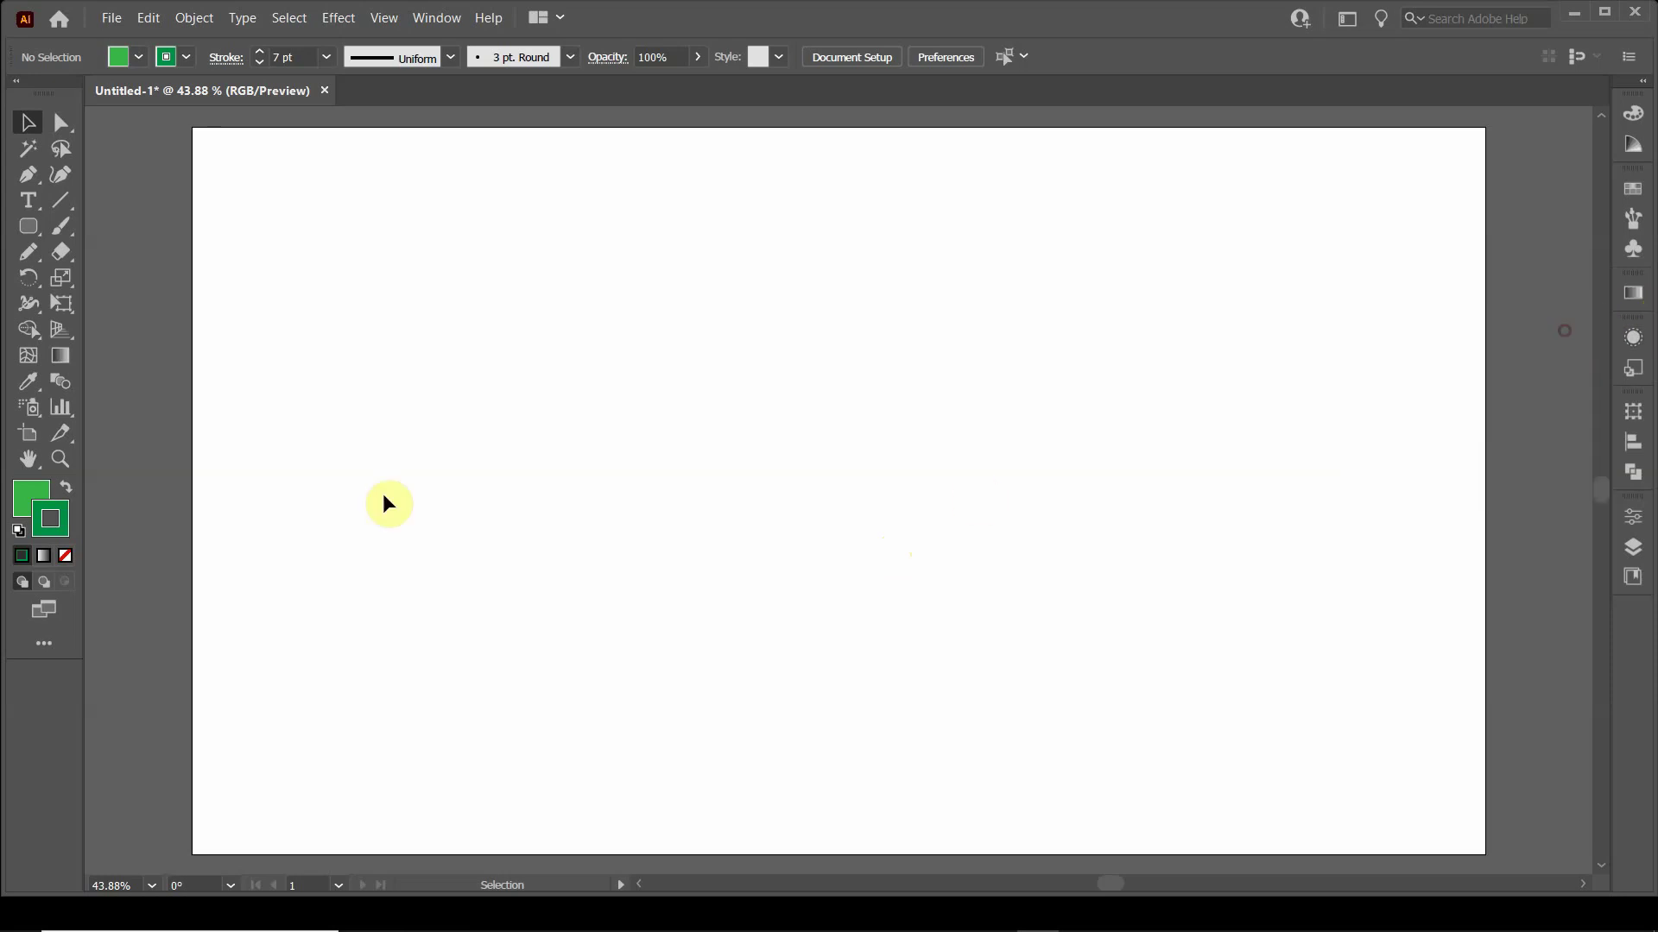
click(28, 252)
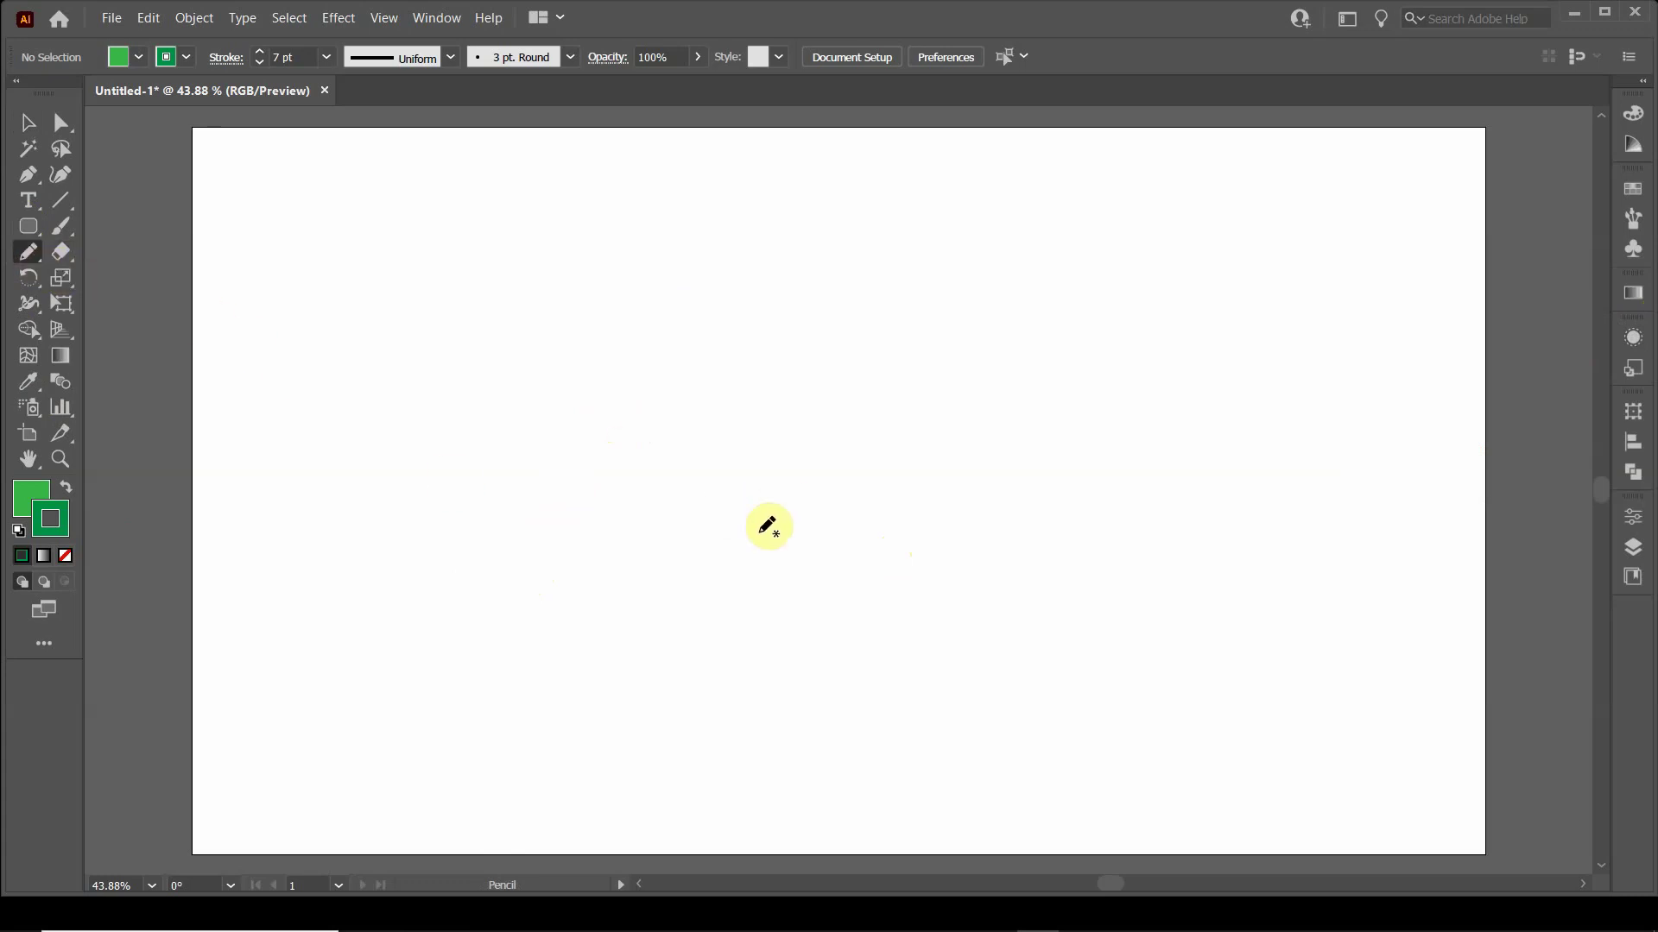
key(Return)
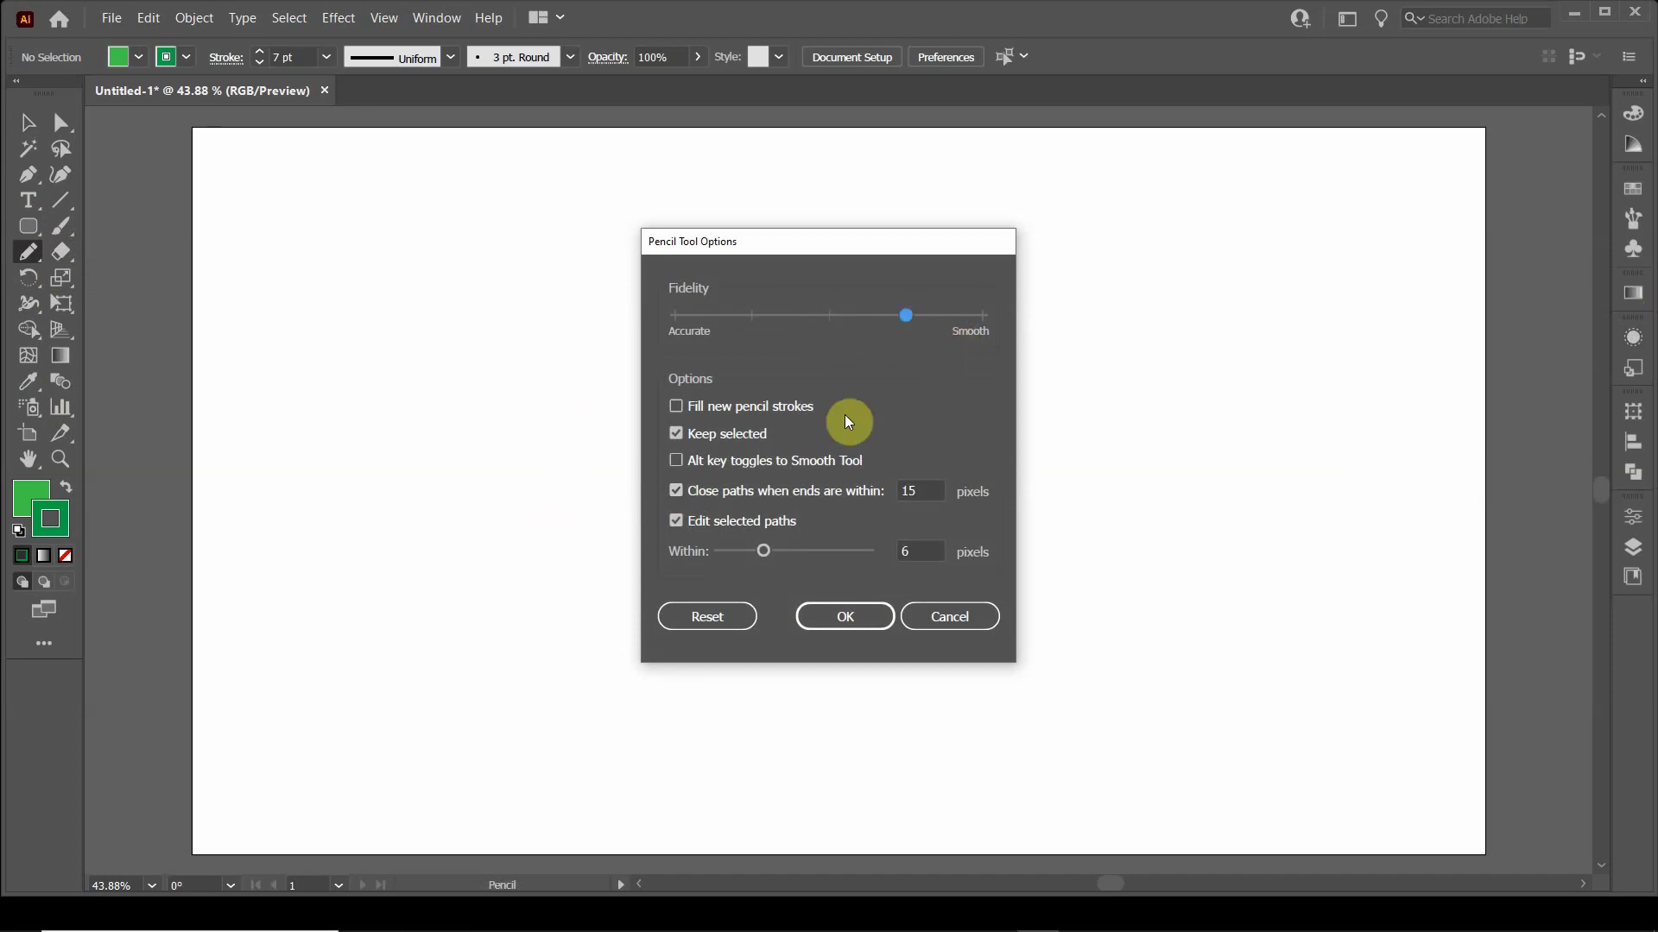
Confirm the Pencil options, draw a wavy line across the page, and give it a brown stroke.
click(854, 618)
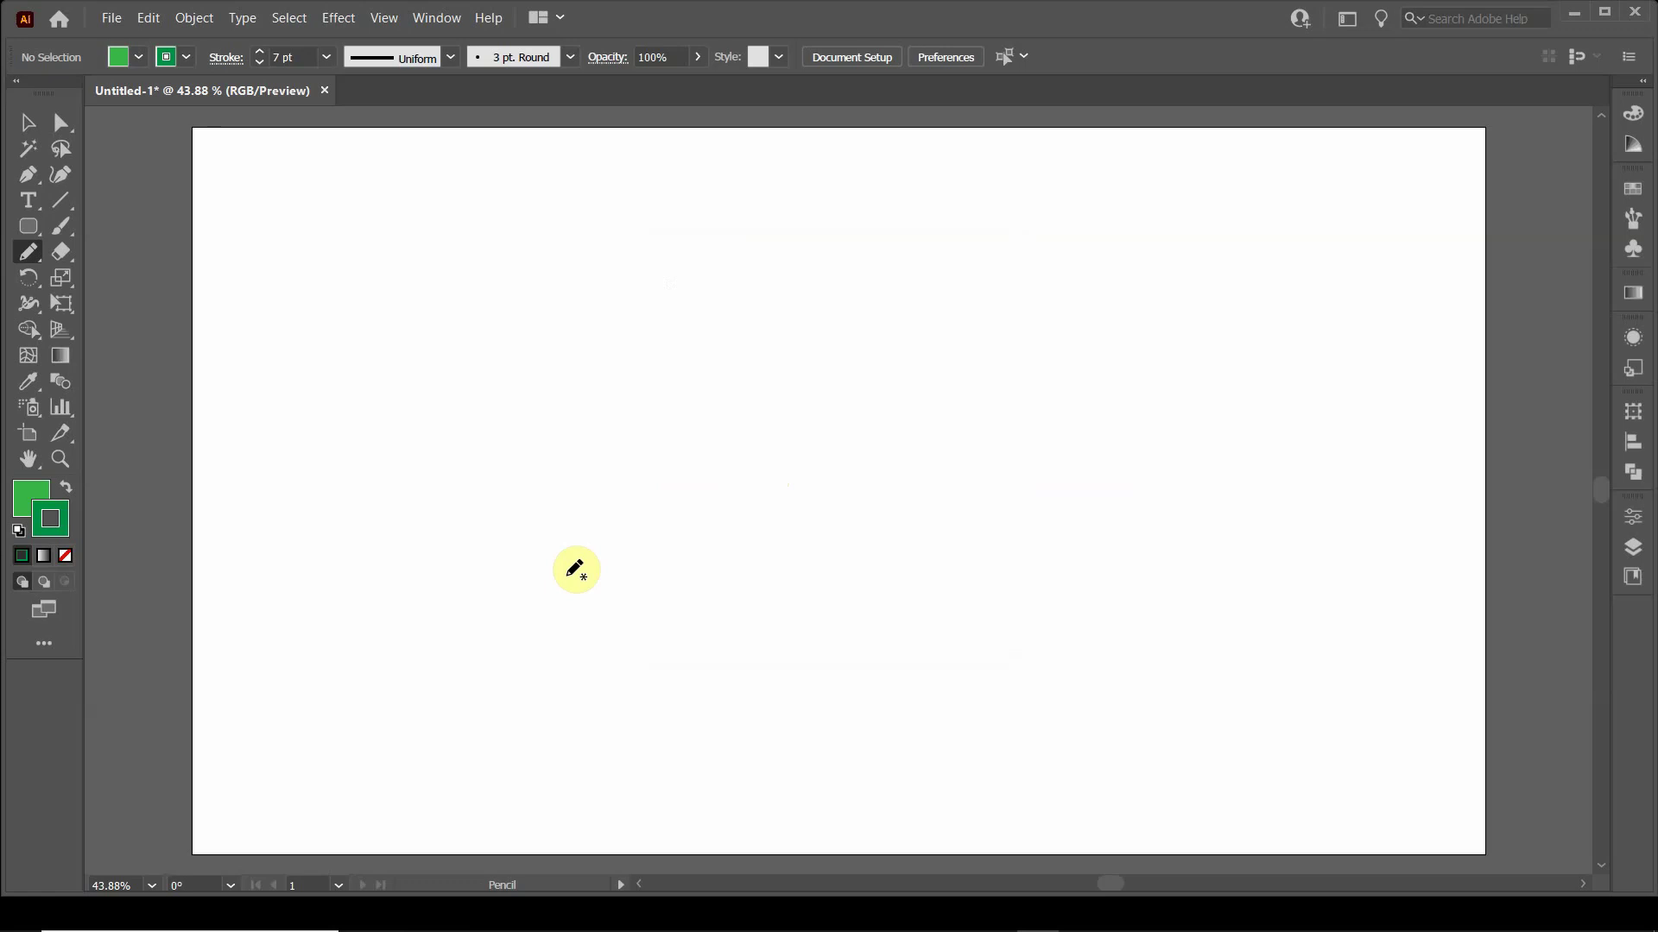
mouse_move(580, 571)
mouse_down()
mouse_move(769, 451)
mouse_move(1114, 506)
mouse_move(1221, 487)
mouse_move(1353, 402)
mouse_up()
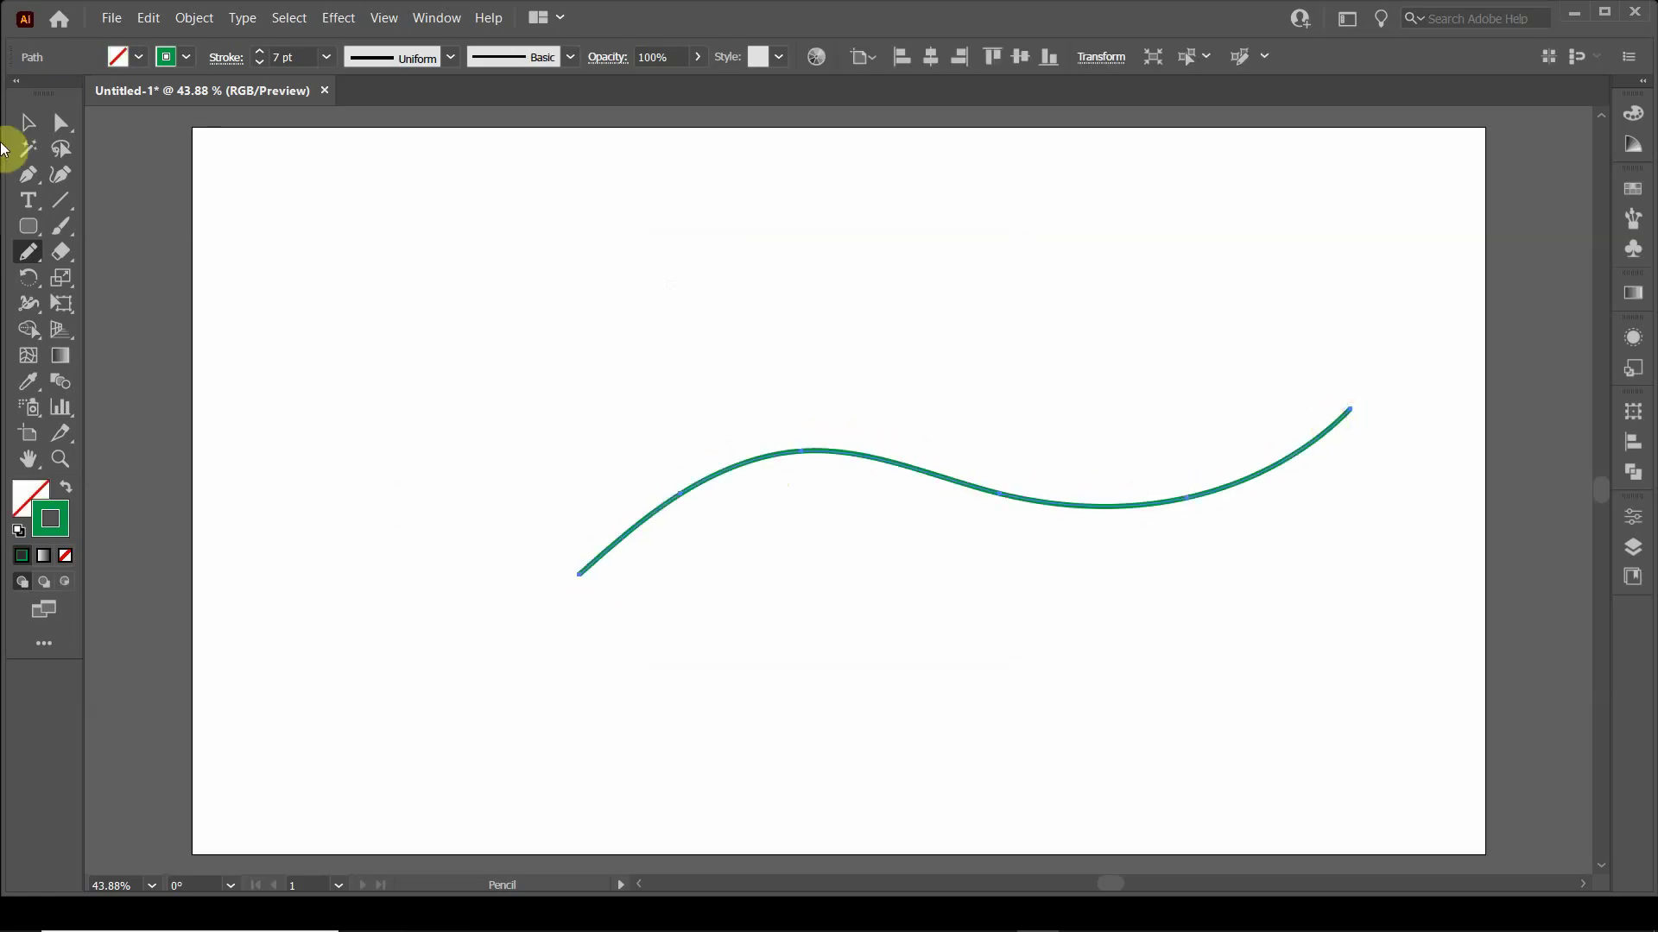
click(22, 124)
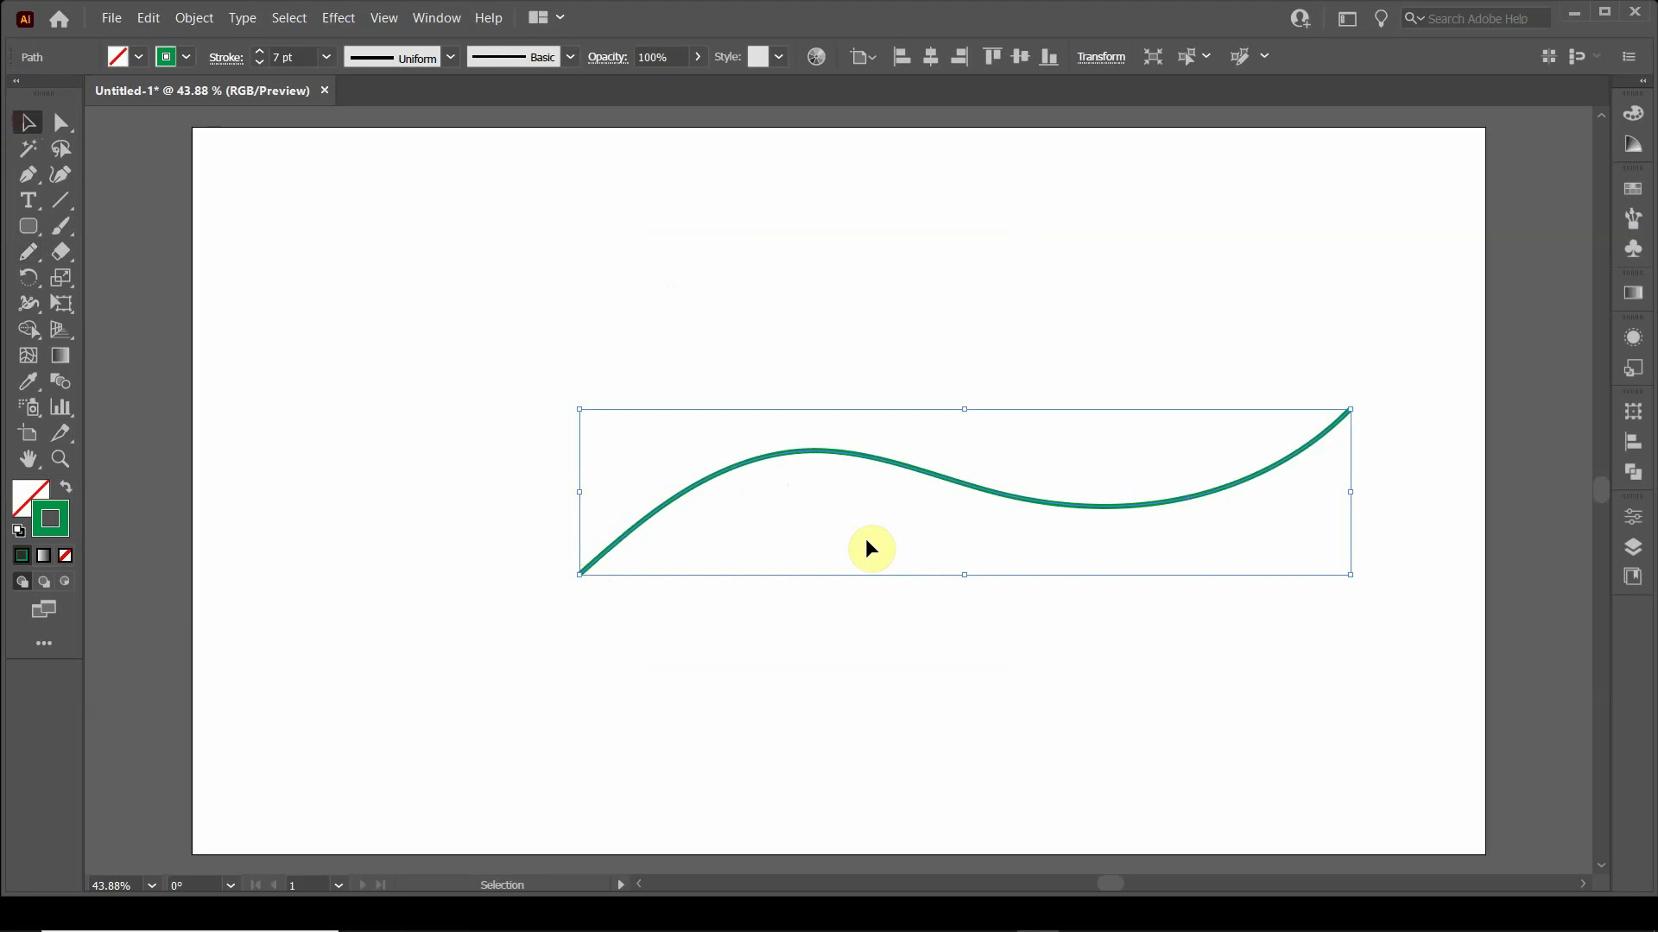
click(187, 57)
click(152, 123)
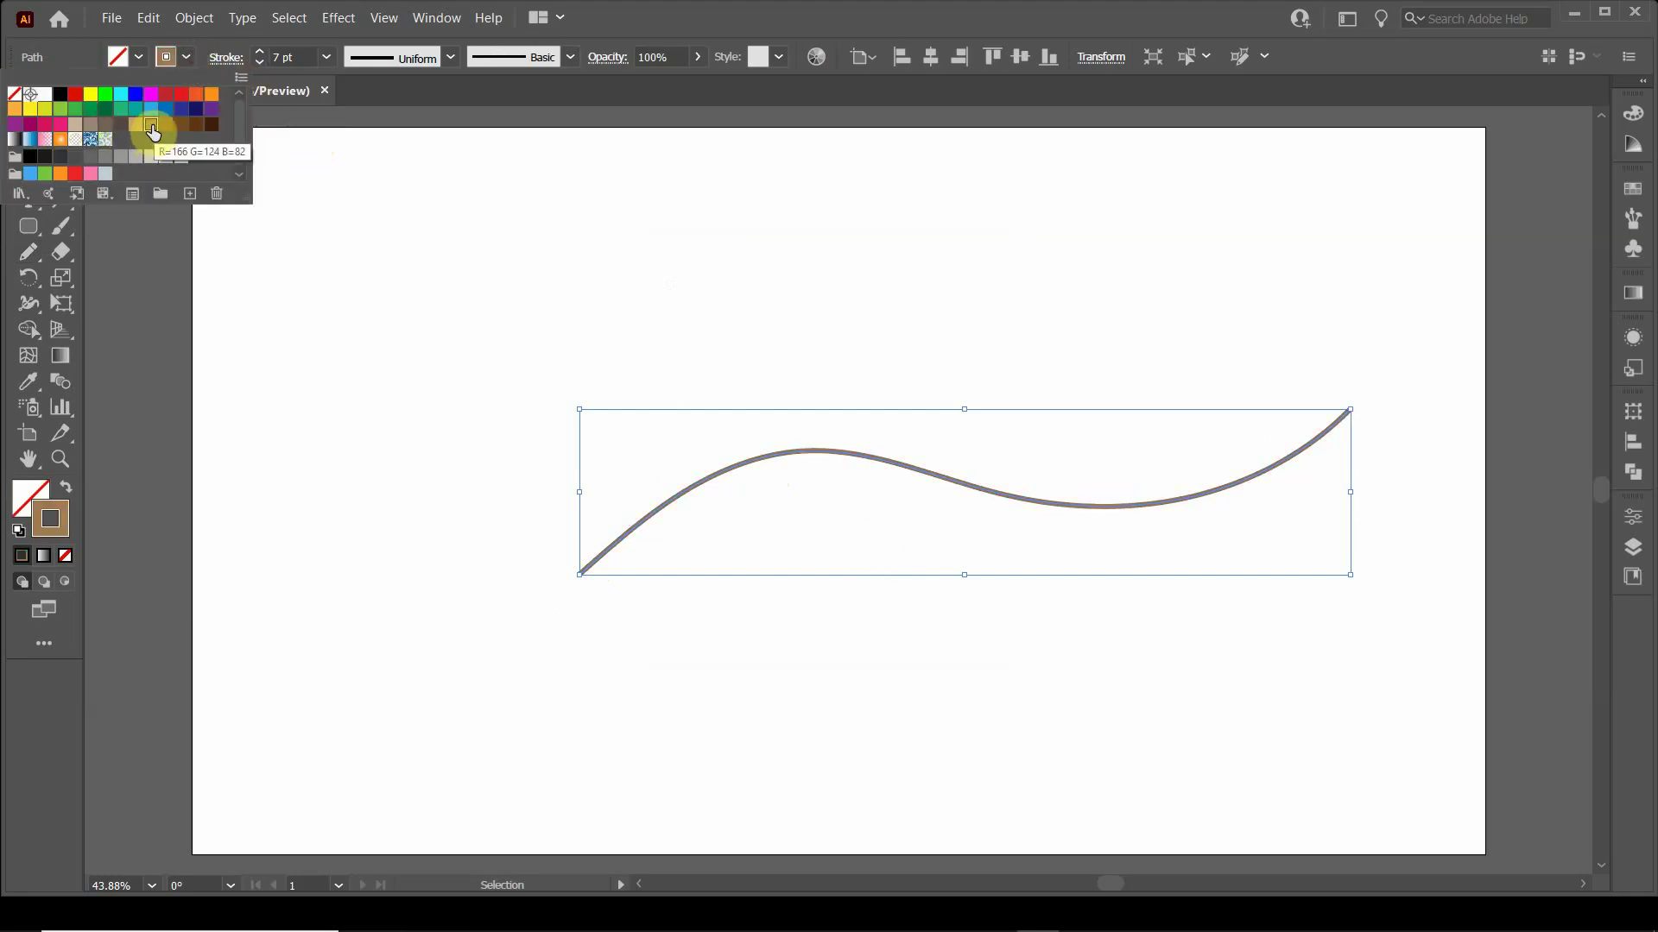
click(658, 319)
click(829, 581)
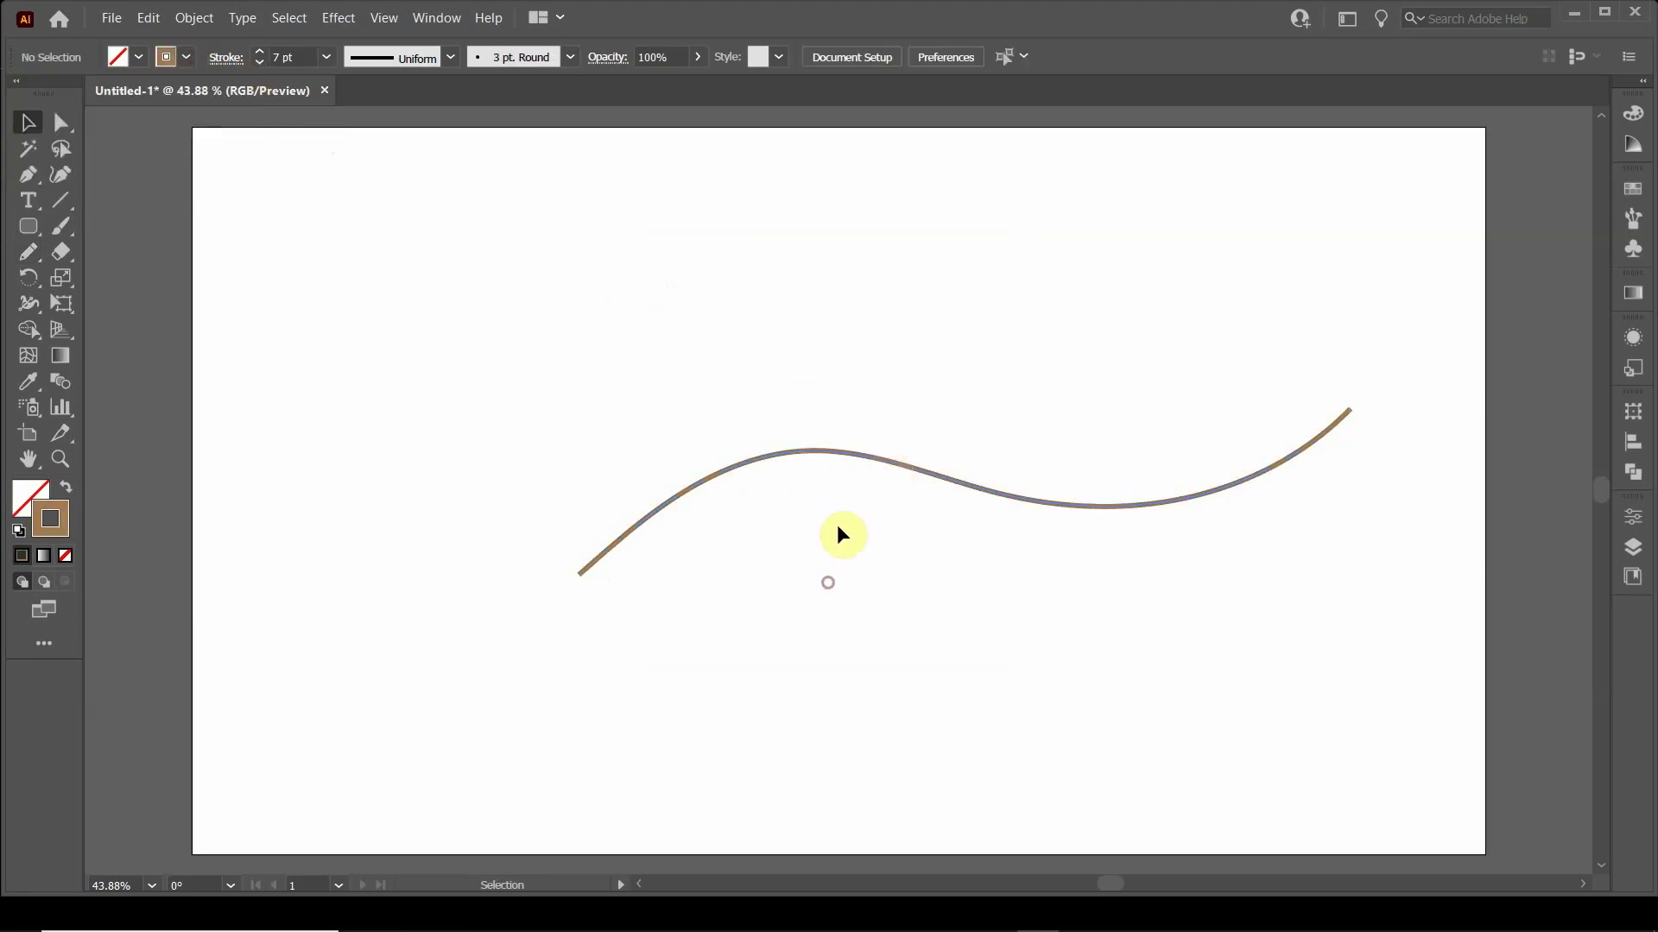
Alt-drag the wavy line about 77 px straight down to make a parallel copy.
click(867, 460)
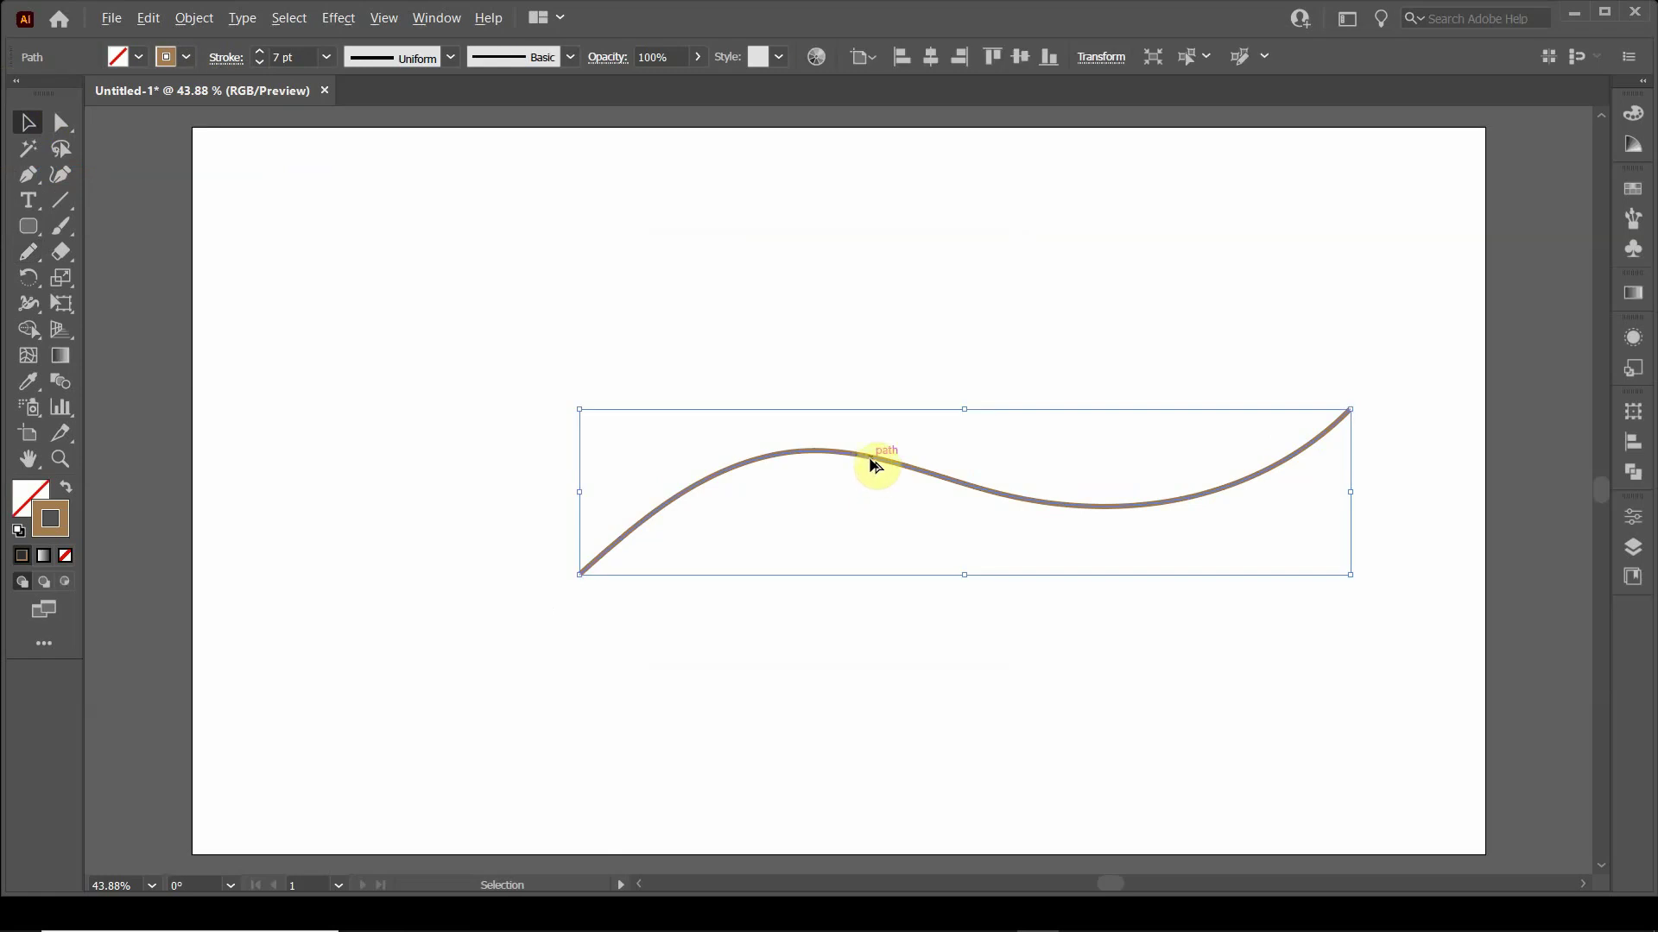
drag(874, 465, 874, 516)
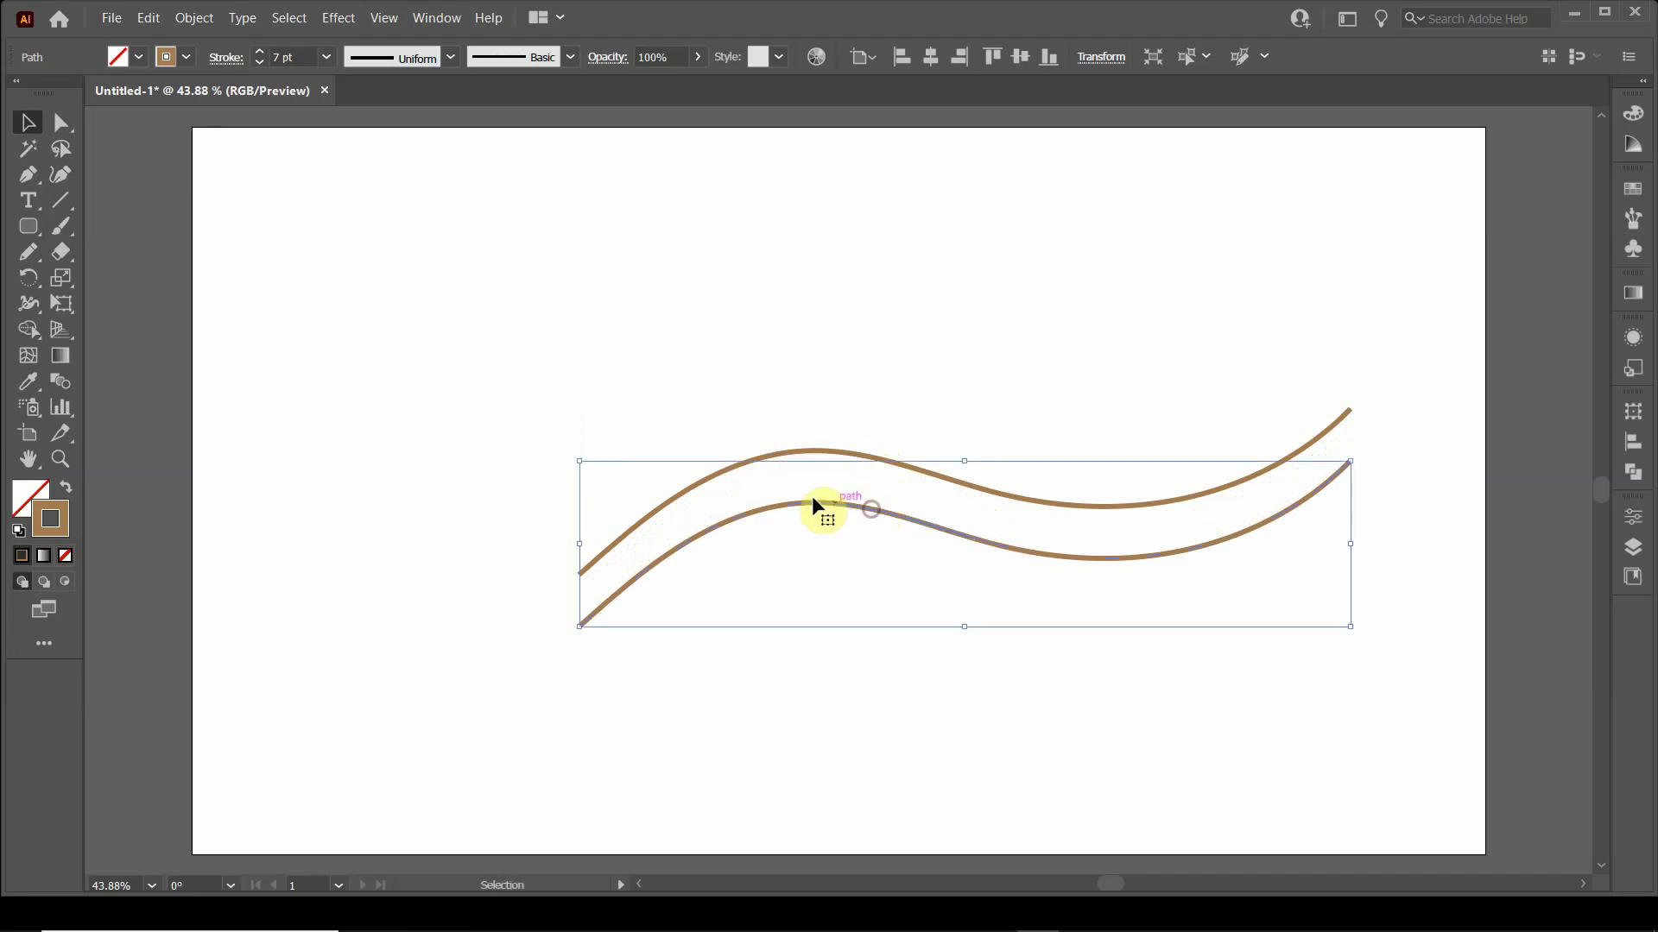
click(599, 377)
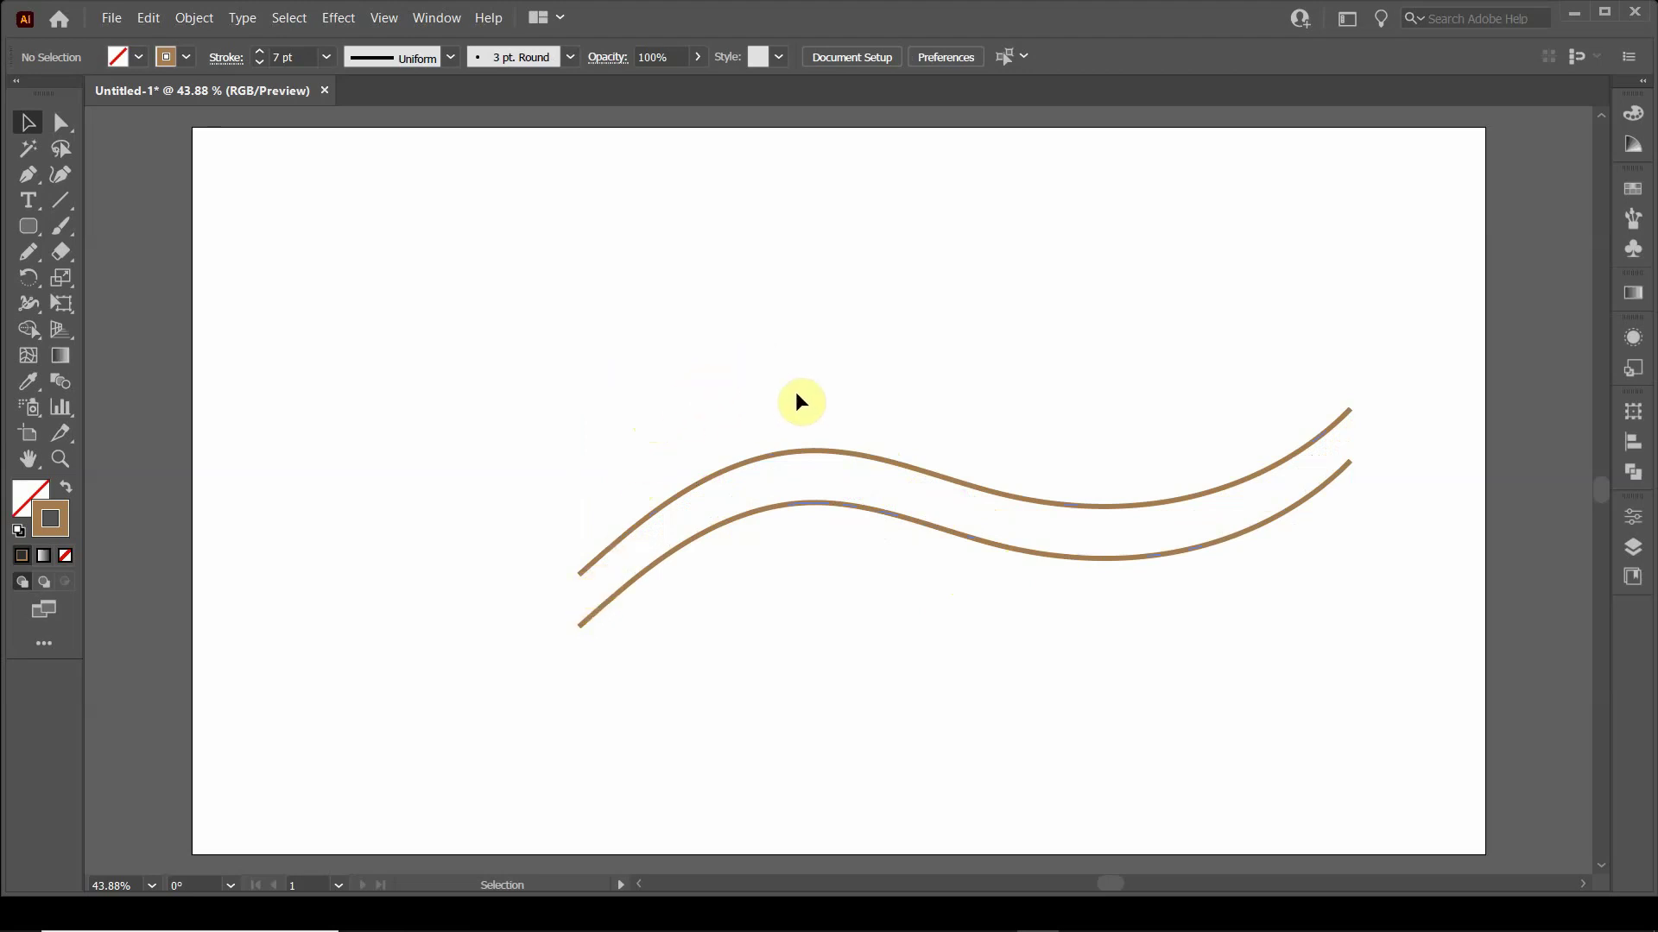
Select both wavy lines and join their left ends with a Pen segment.
mouse_move(816, 401)
mouse_down()
mouse_move(923, 578)
mouse_move(910, 319)
mouse_up()
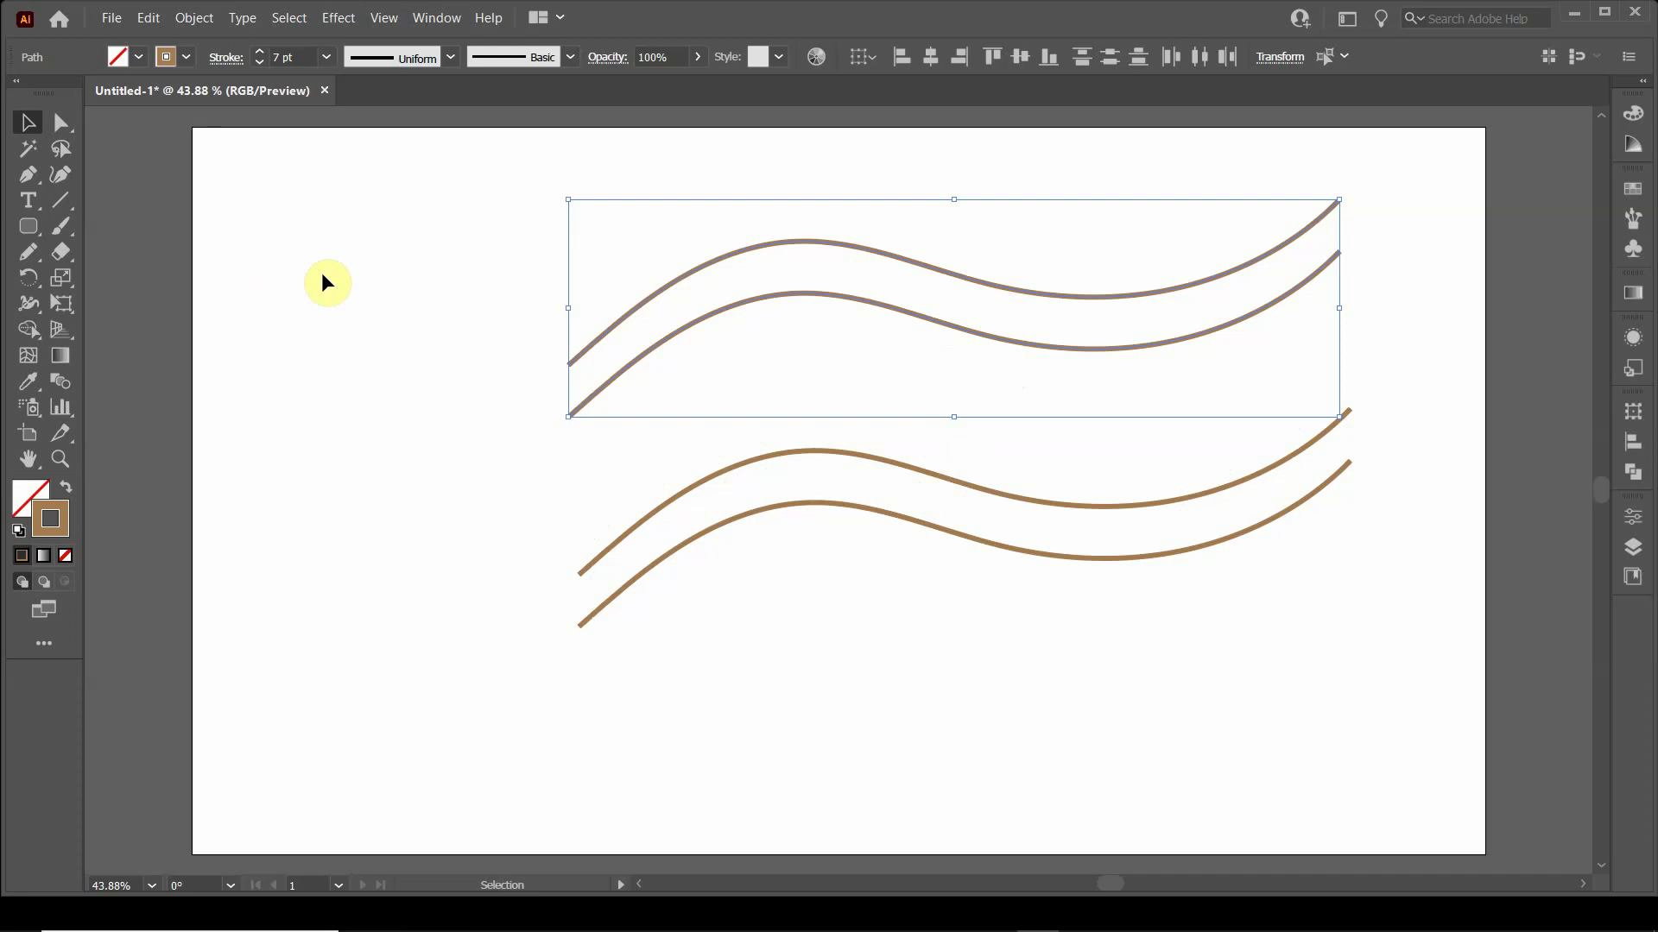
click(28, 174)
click(569, 364)
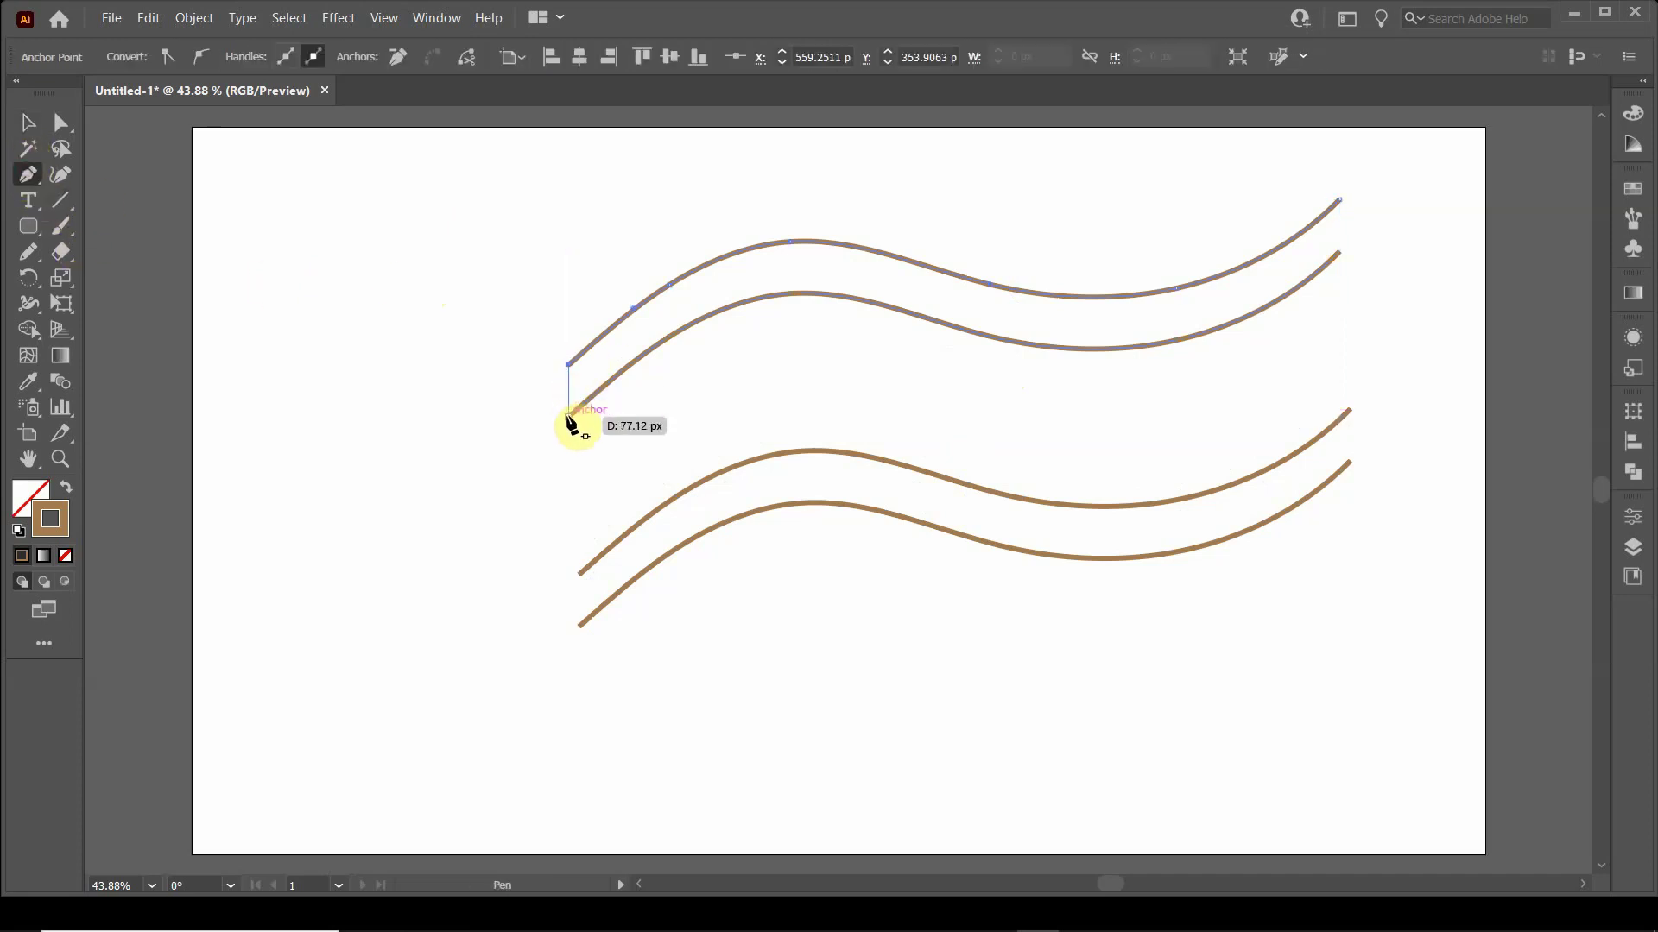
click(567, 416)
Join the right ends to close the ribbon outline, then select the closed ribbon.
click(1340, 252)
drag(1336, 201, 1390, 242)
key(ctrl+z)
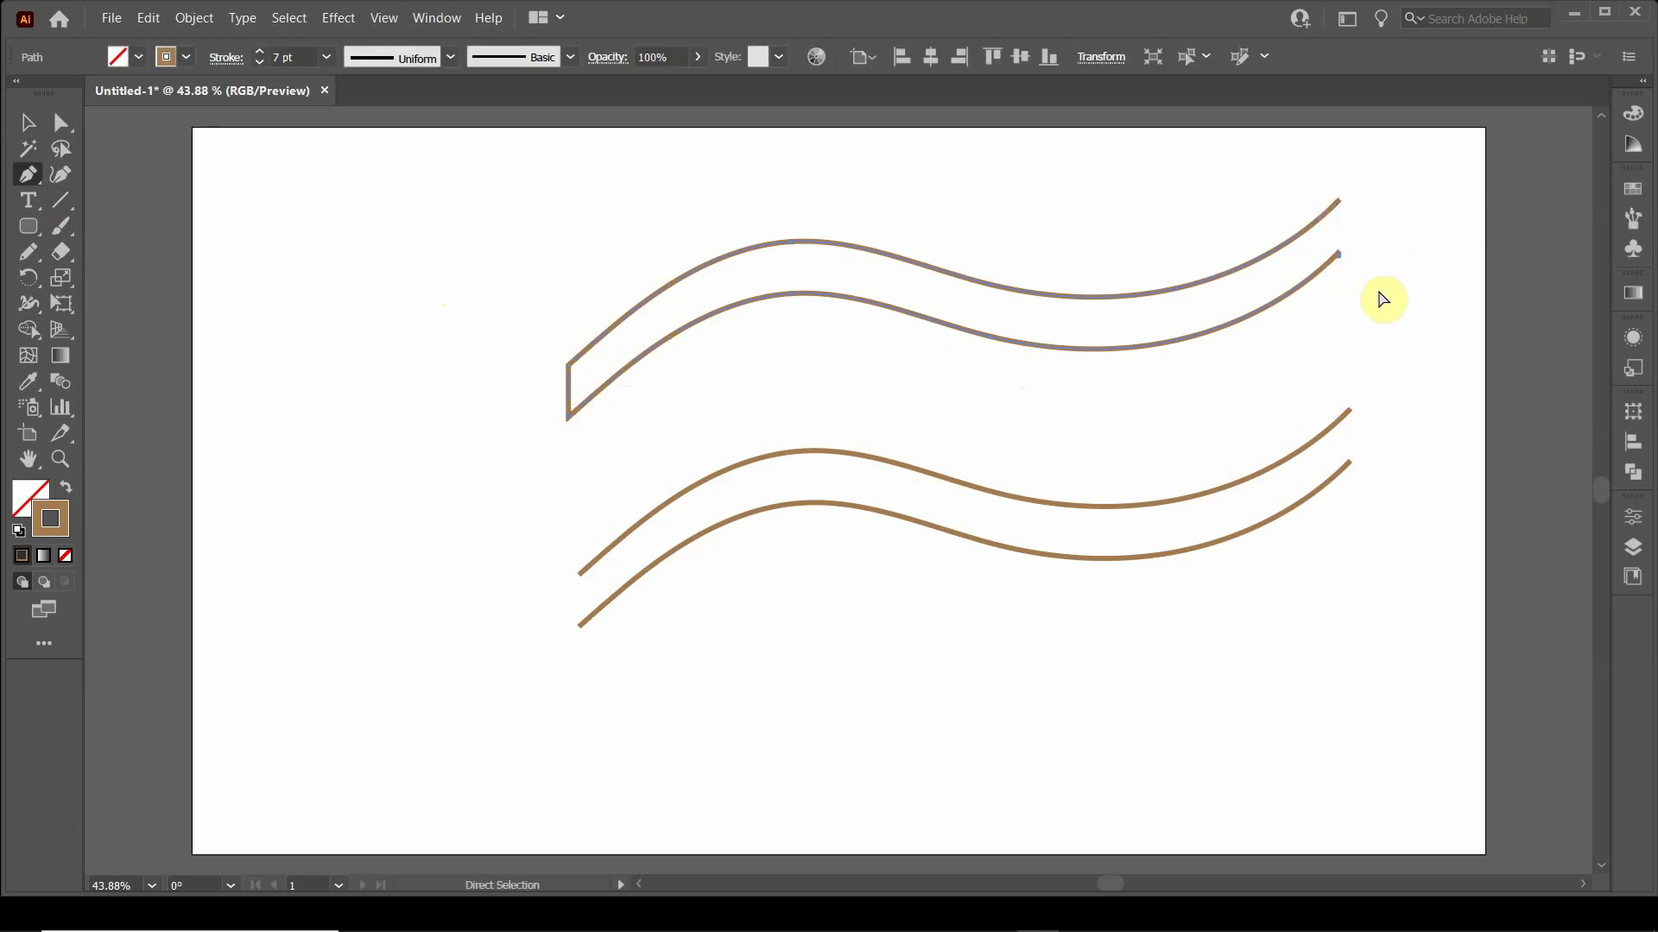
drag(1339, 253, 1347, 216)
click(28, 121)
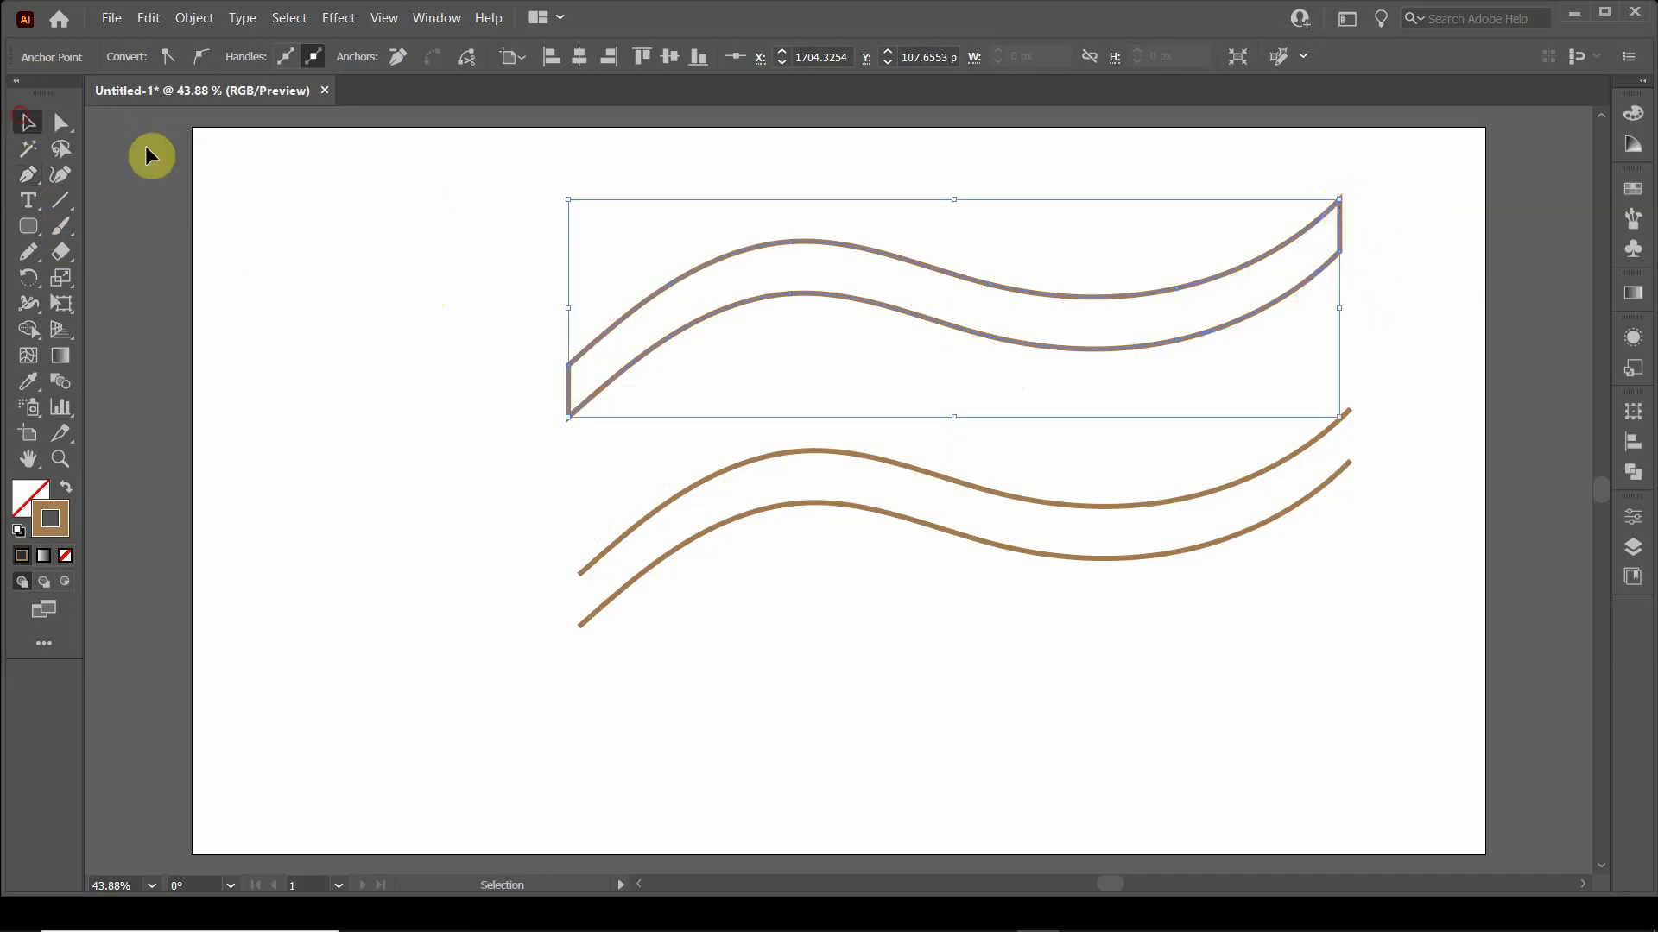
click(547, 215)
drag(821, 196, 995, 387)
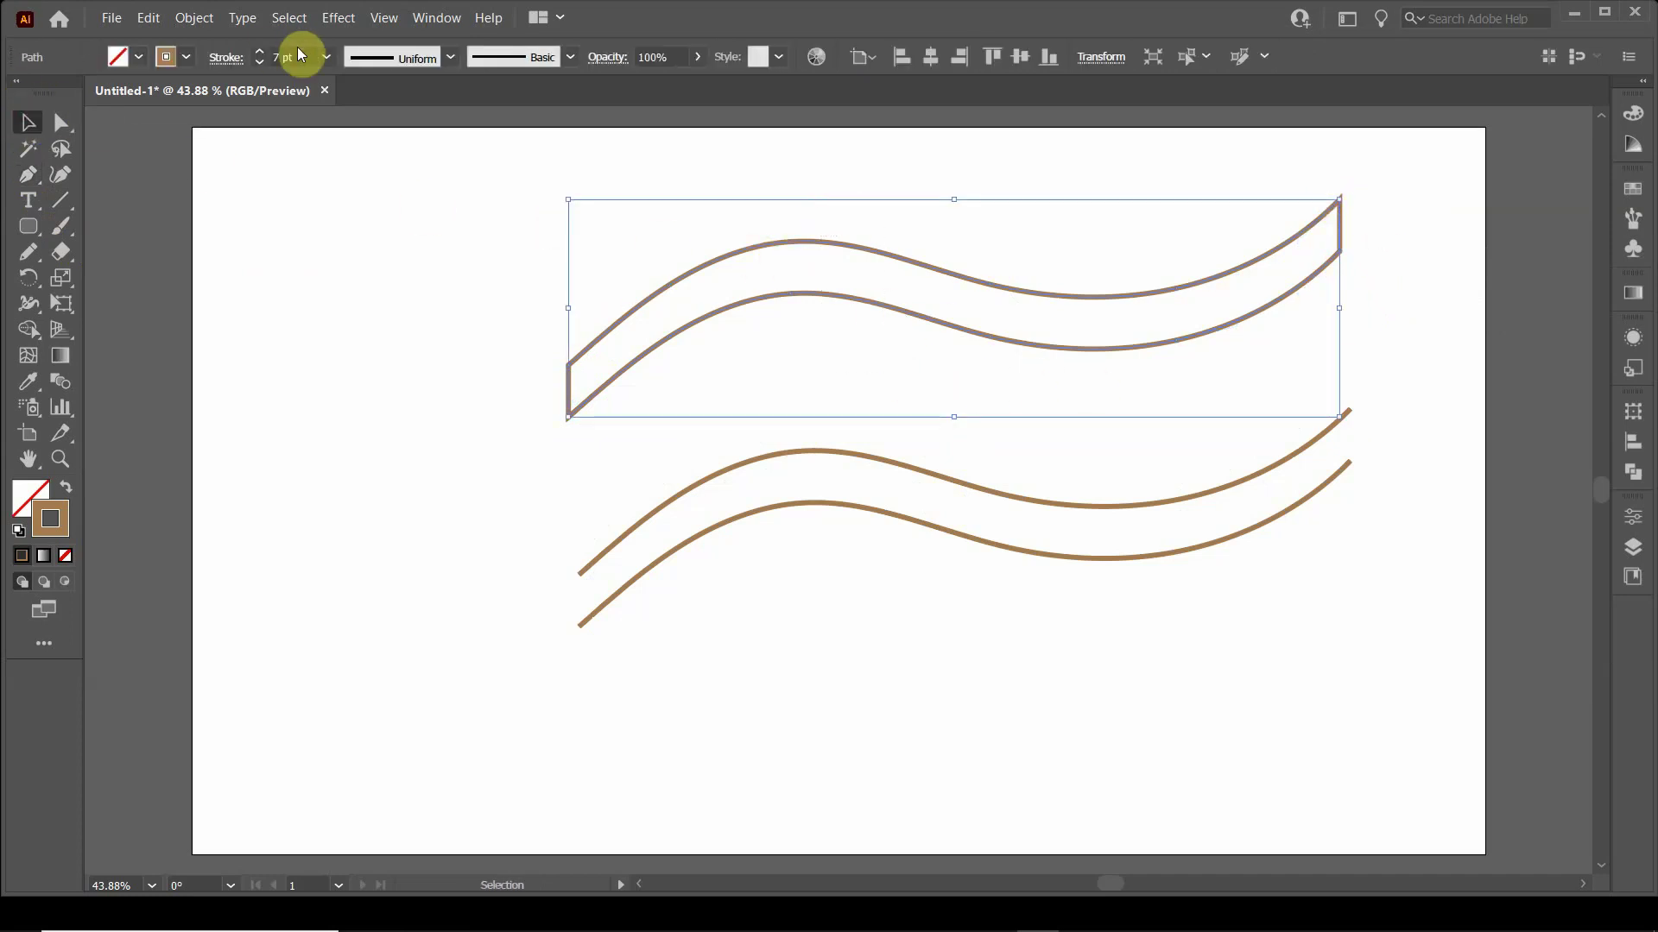
Give the ribbon a tan fill with no stroke and drag it down over the brown lines.
click(128, 61)
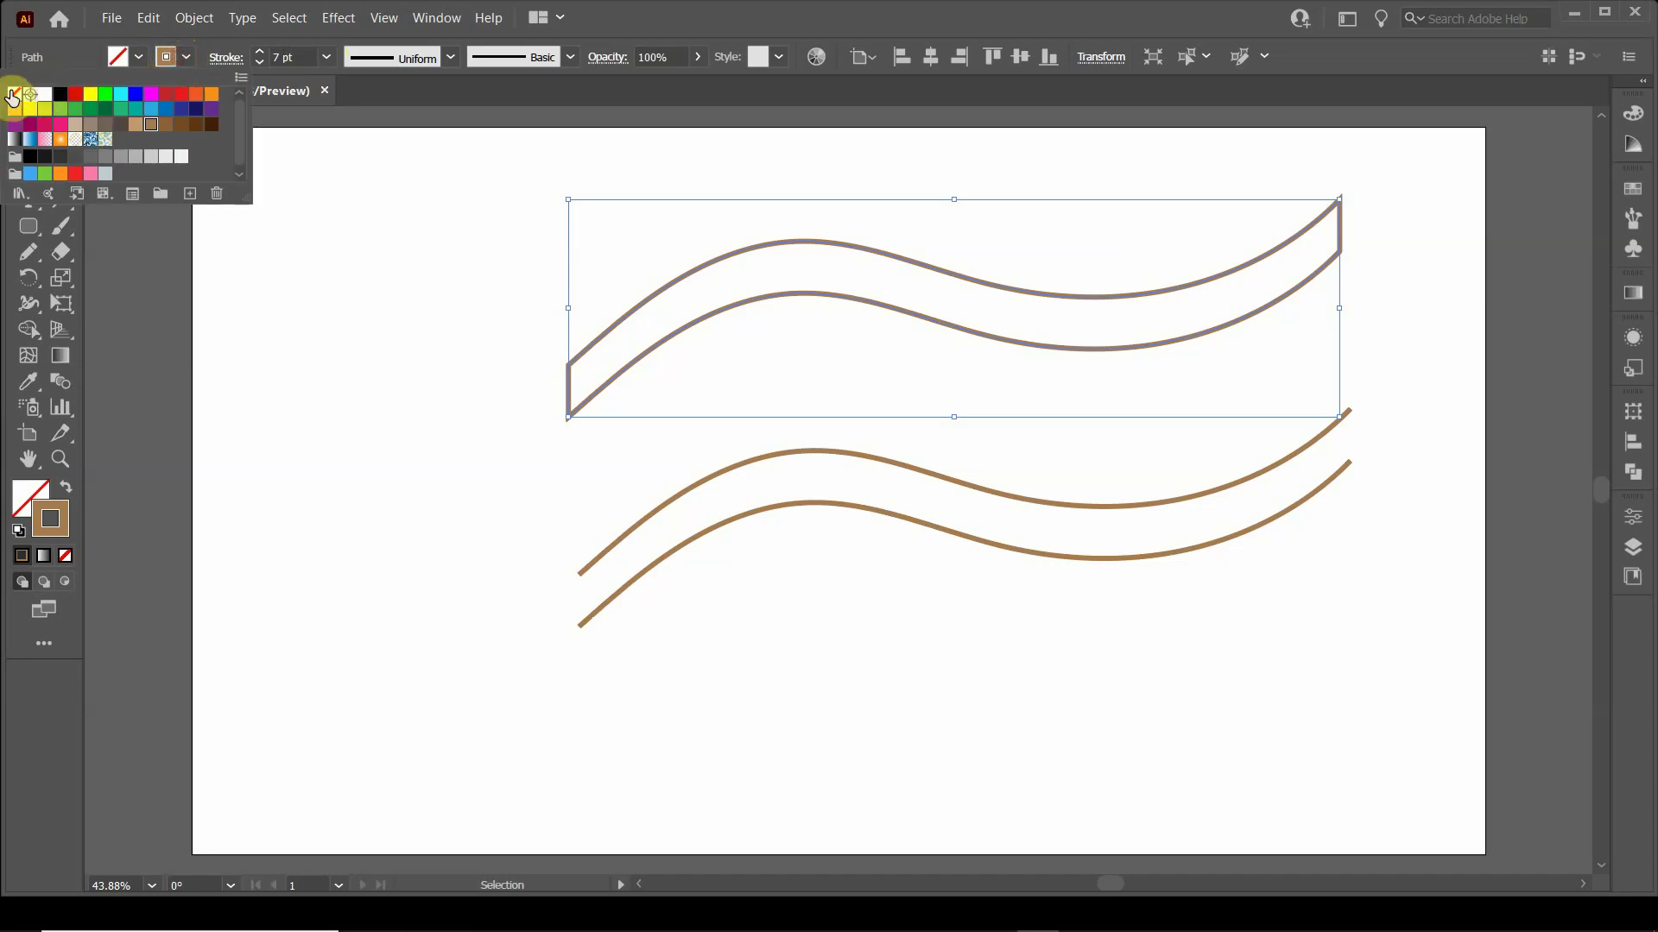
click(14, 93)
click(141, 58)
click(142, 59)
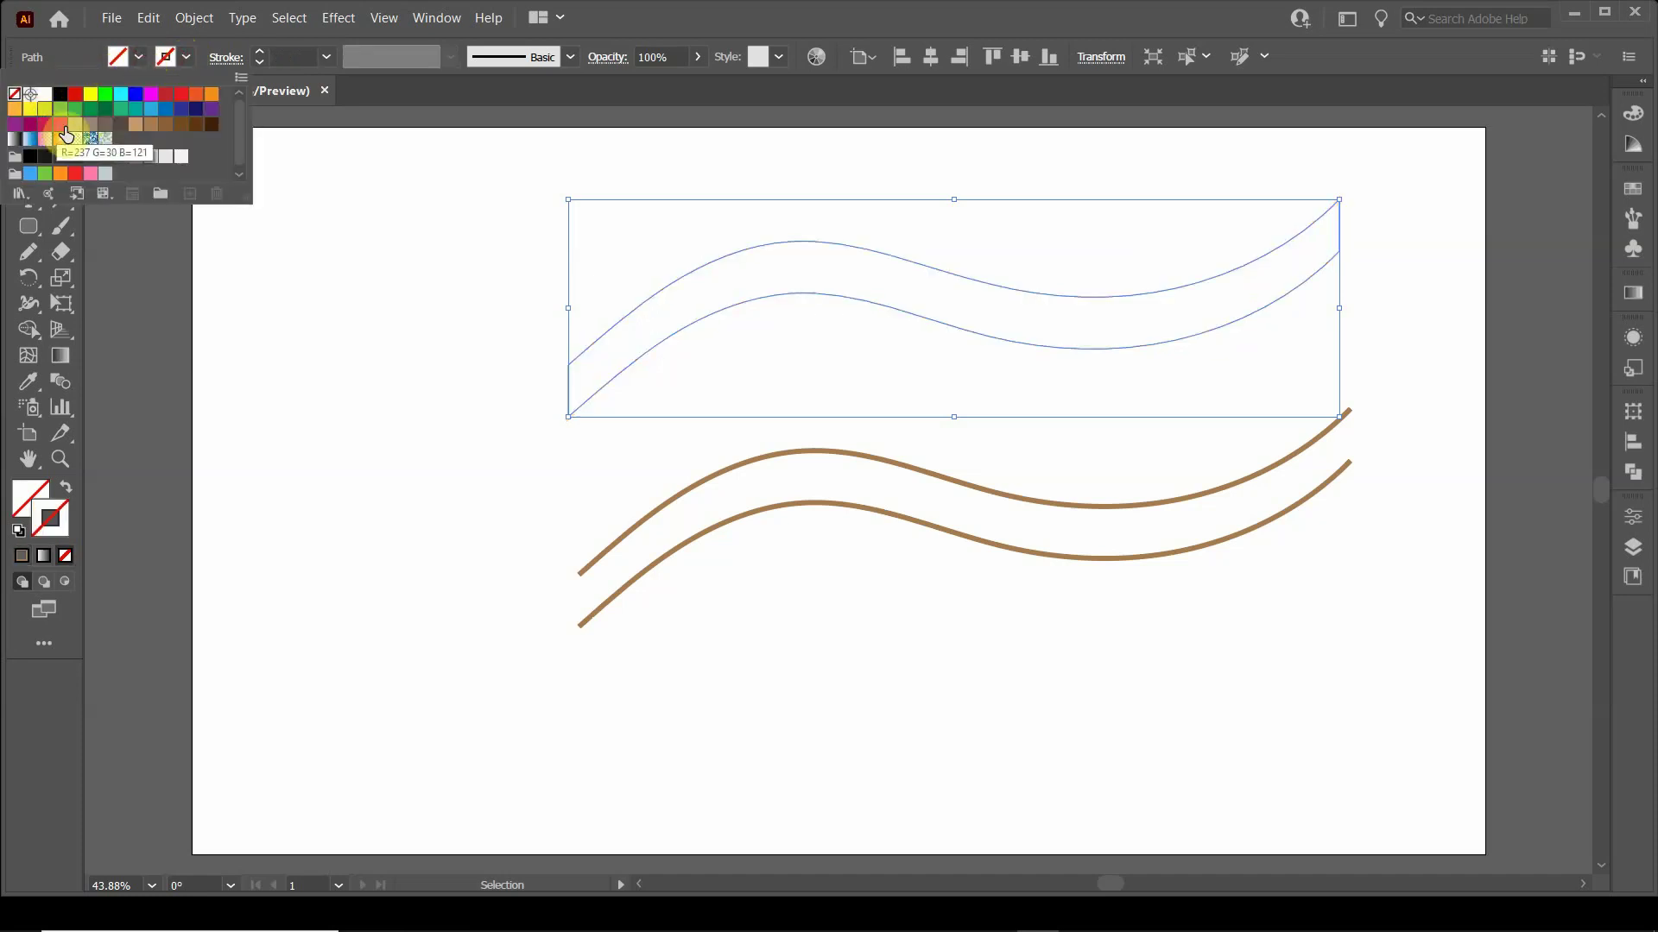
click(134, 126)
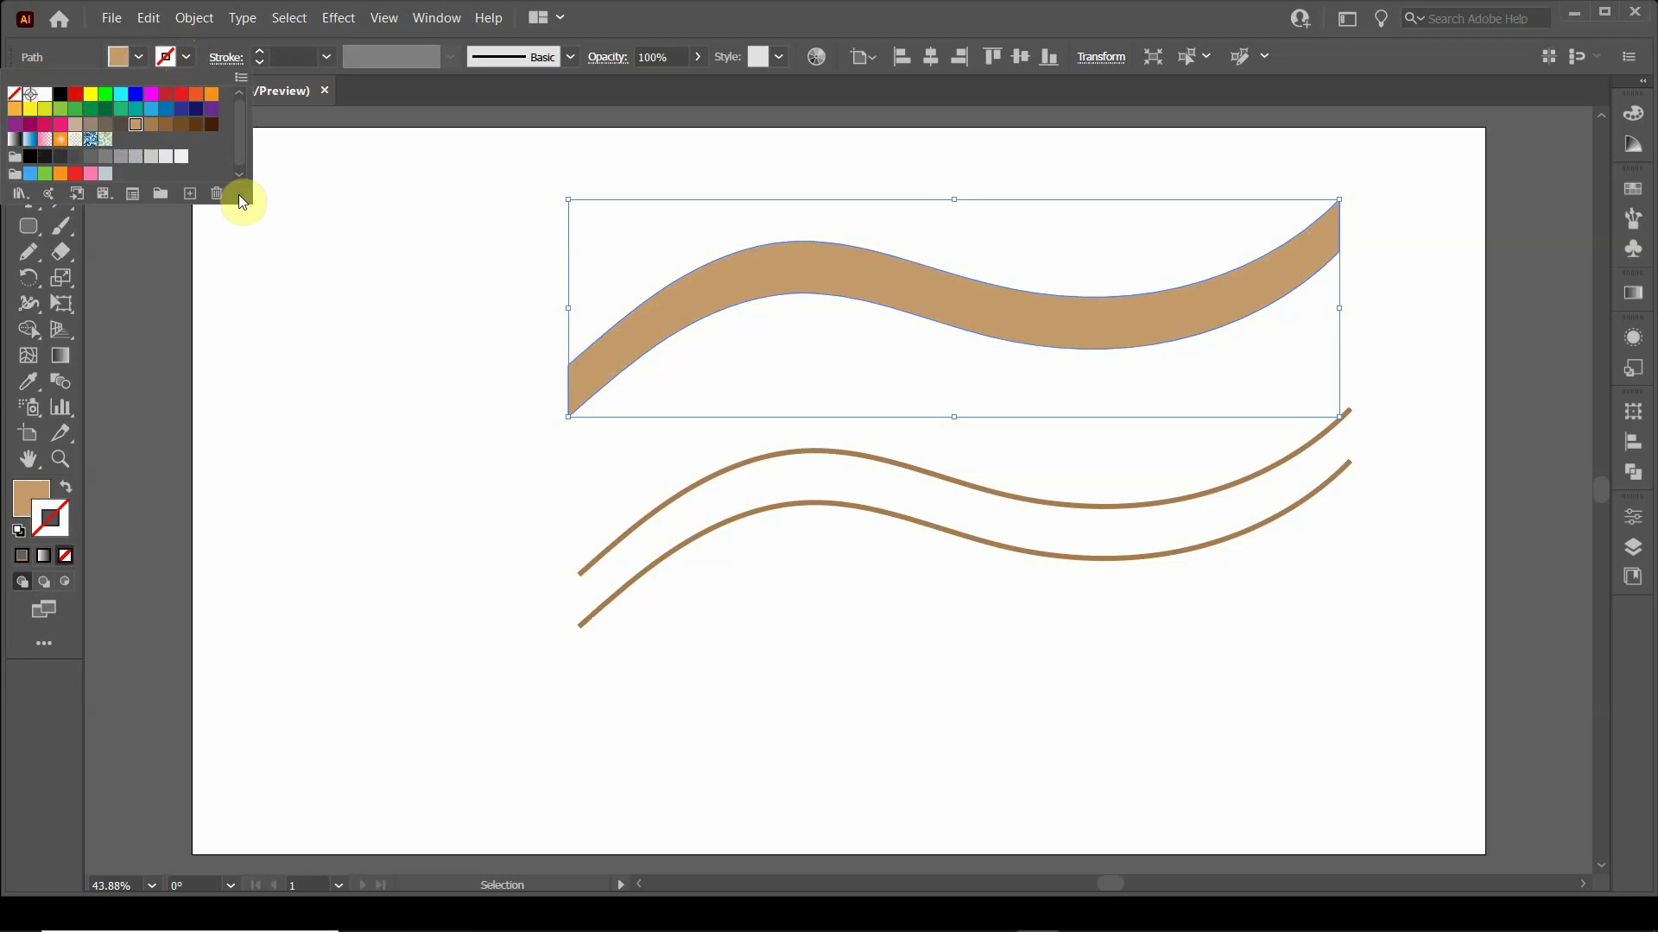
click(311, 255)
click(553, 316)
drag(902, 304, 911, 487)
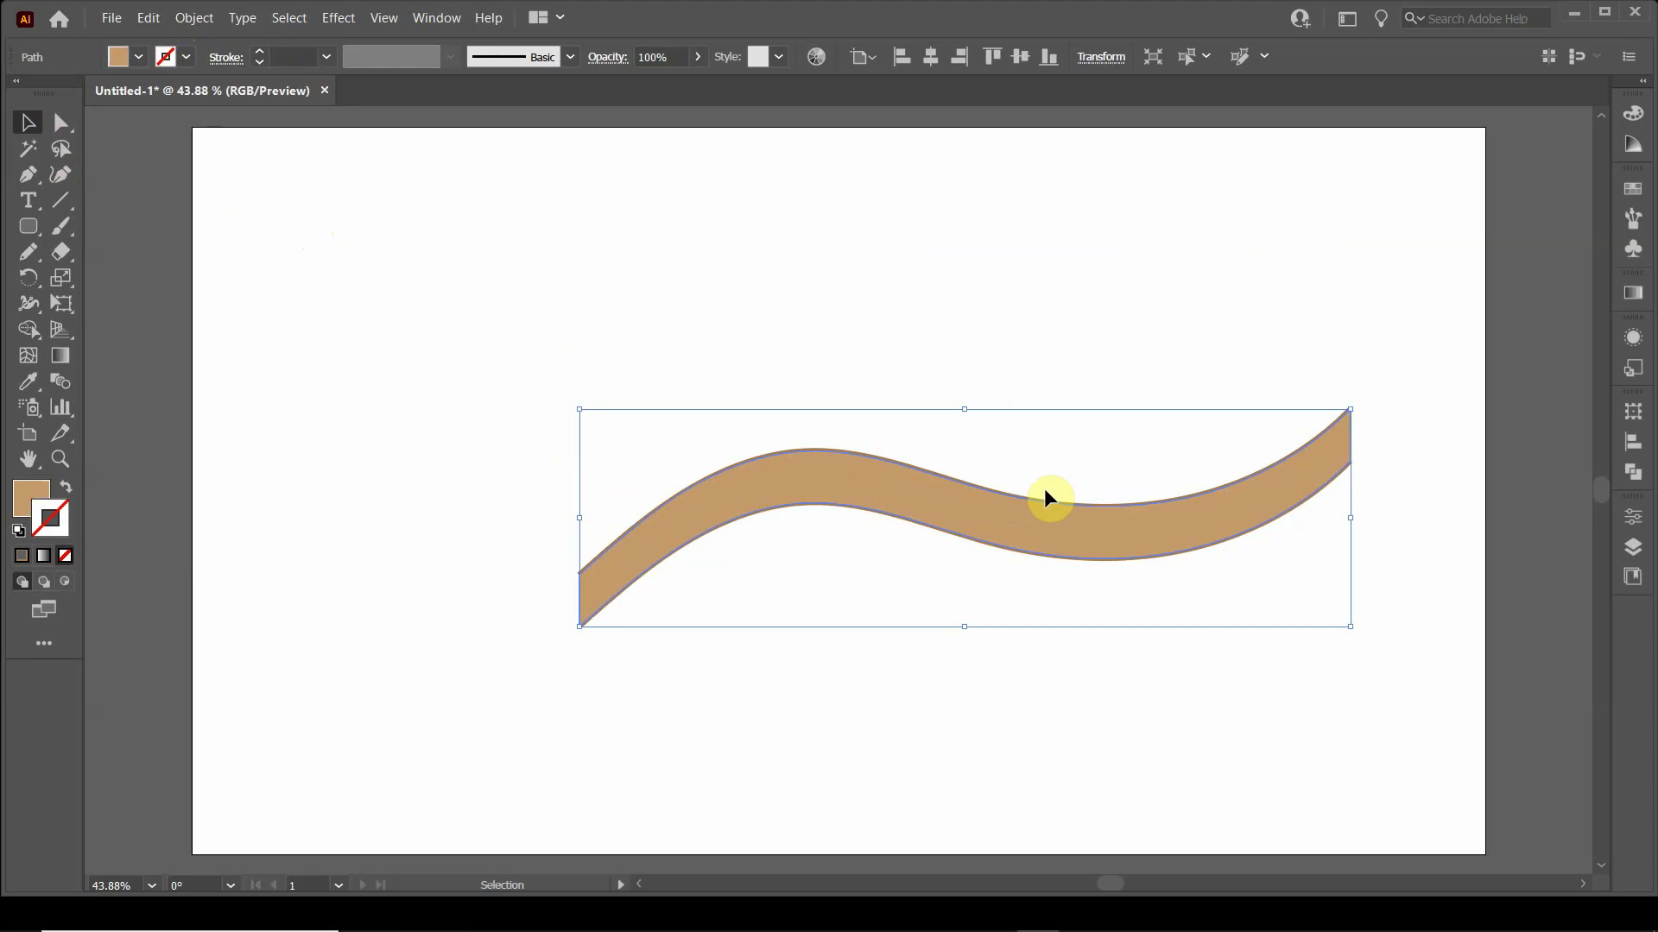
Send the tan ribbon to the back with Arrange > Send to Back.
right_click(1012, 520)
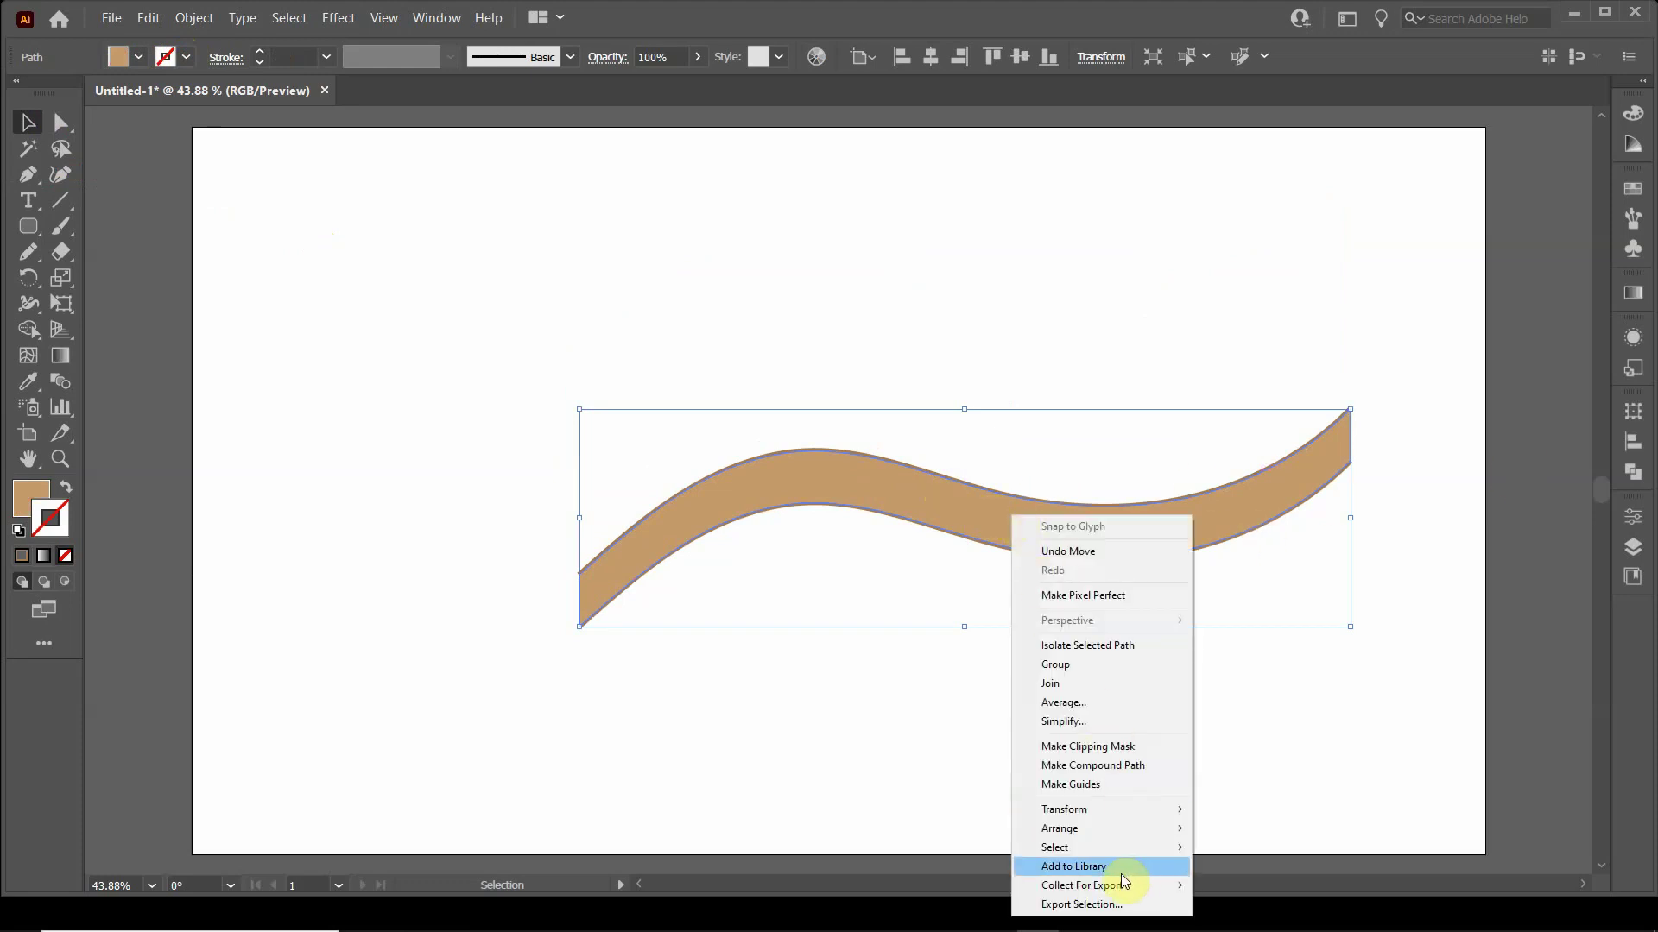
mouse_move(1100, 833)
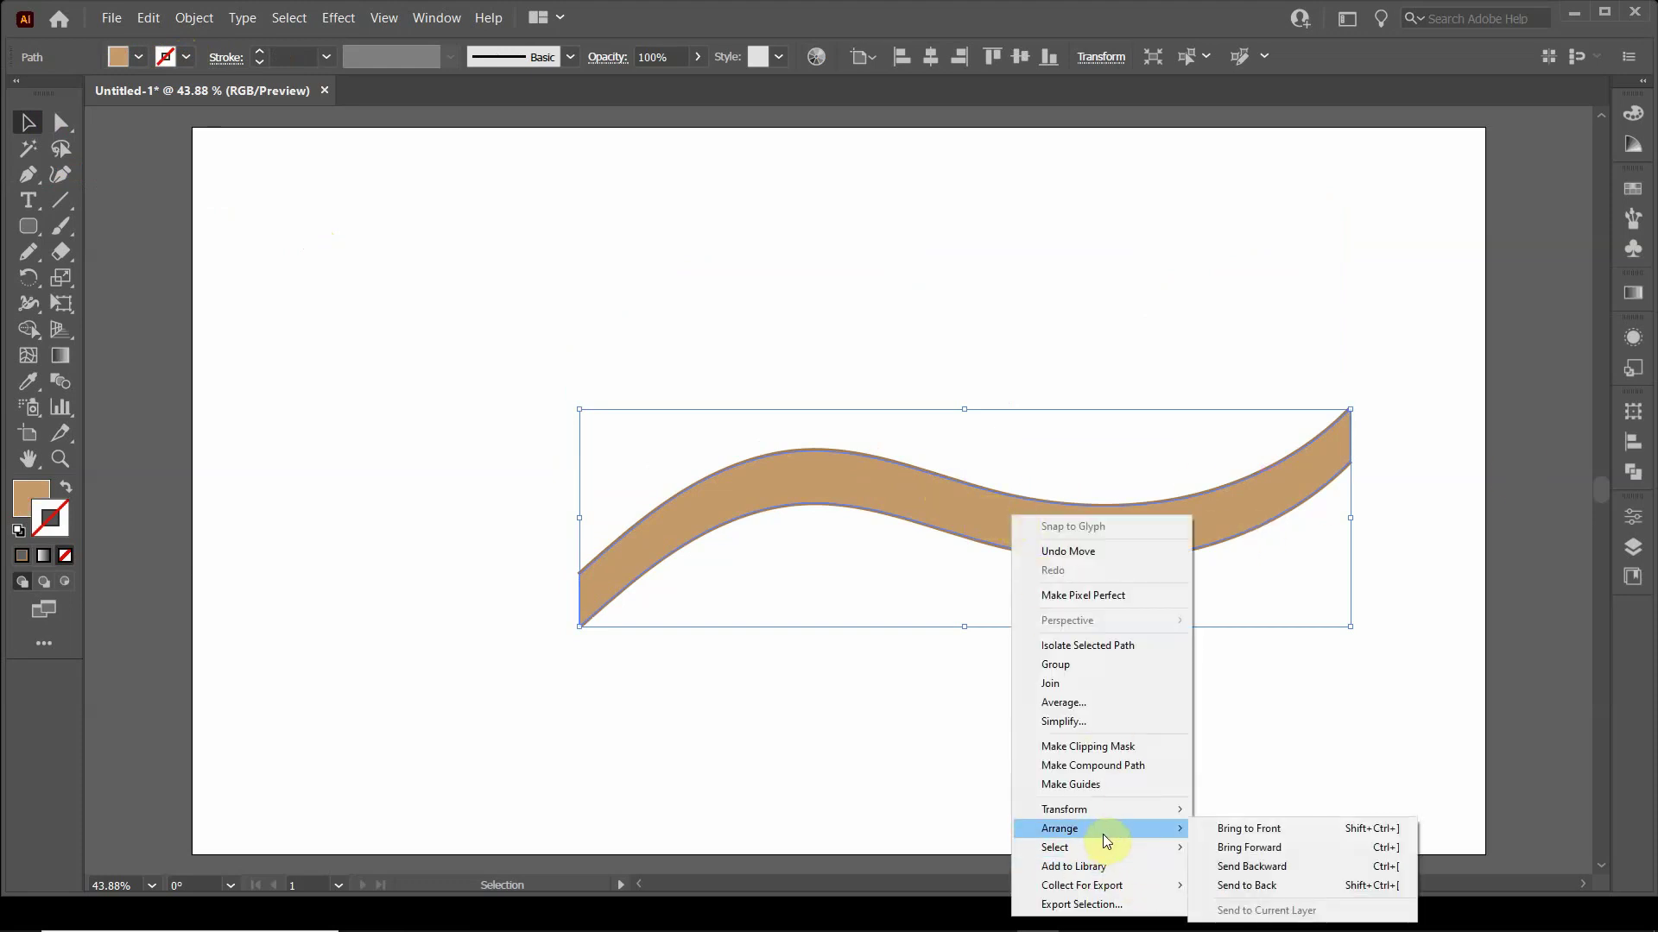
click(1253, 885)
click(978, 767)
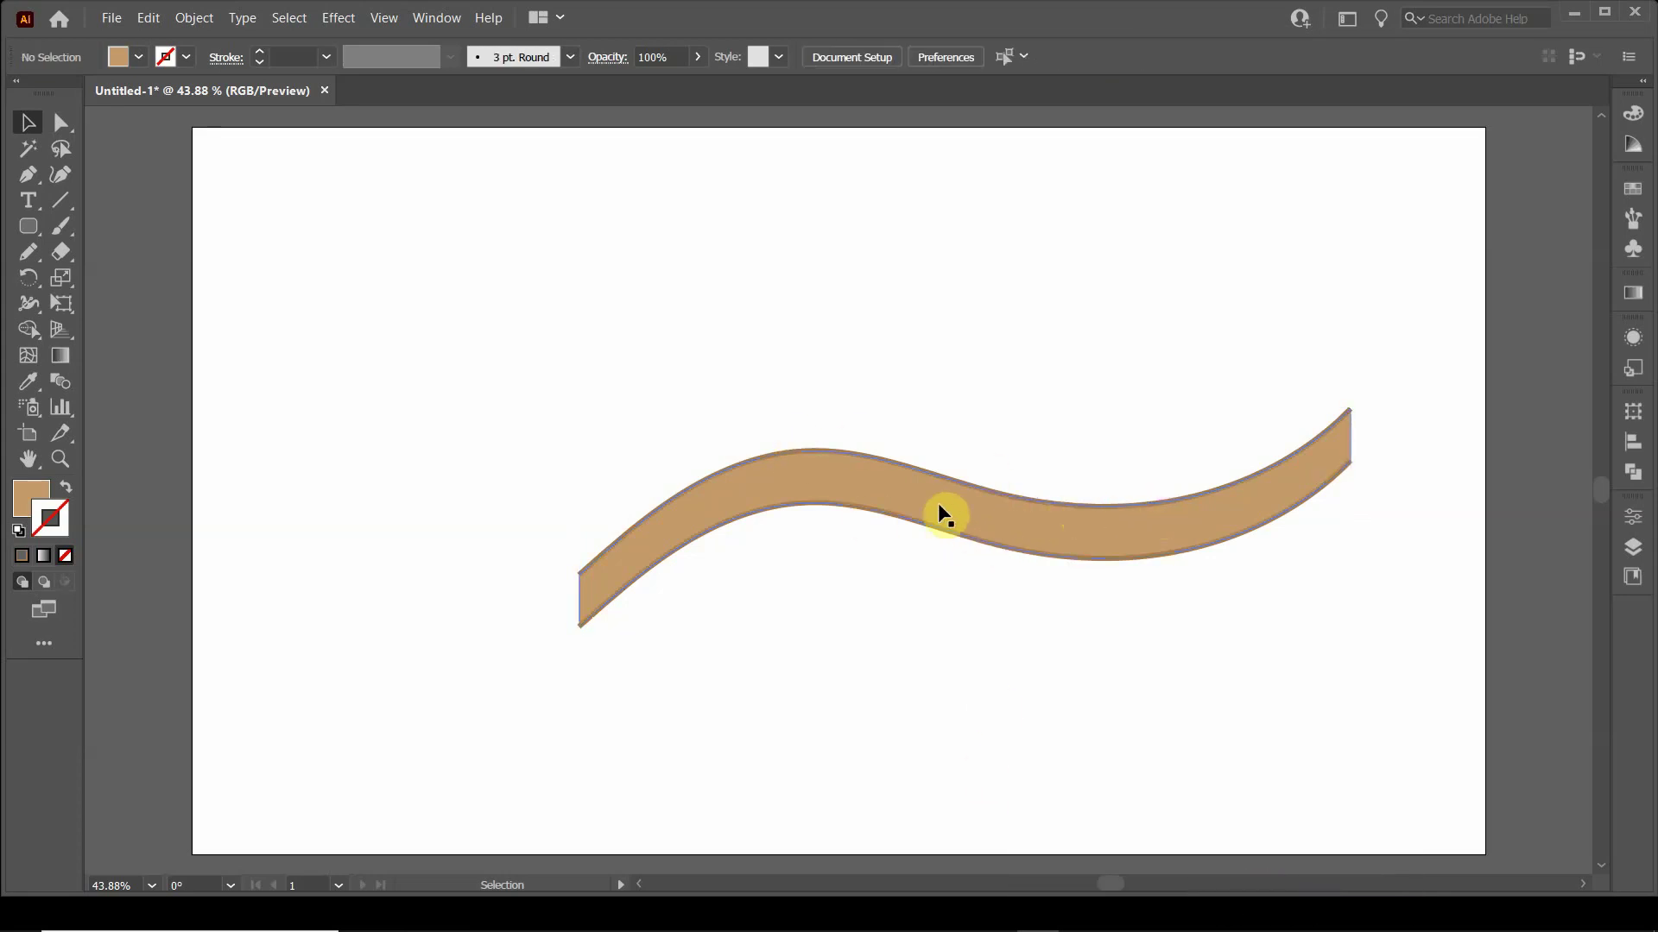
Select the wavy band and set its stroke to None.
click(905, 499)
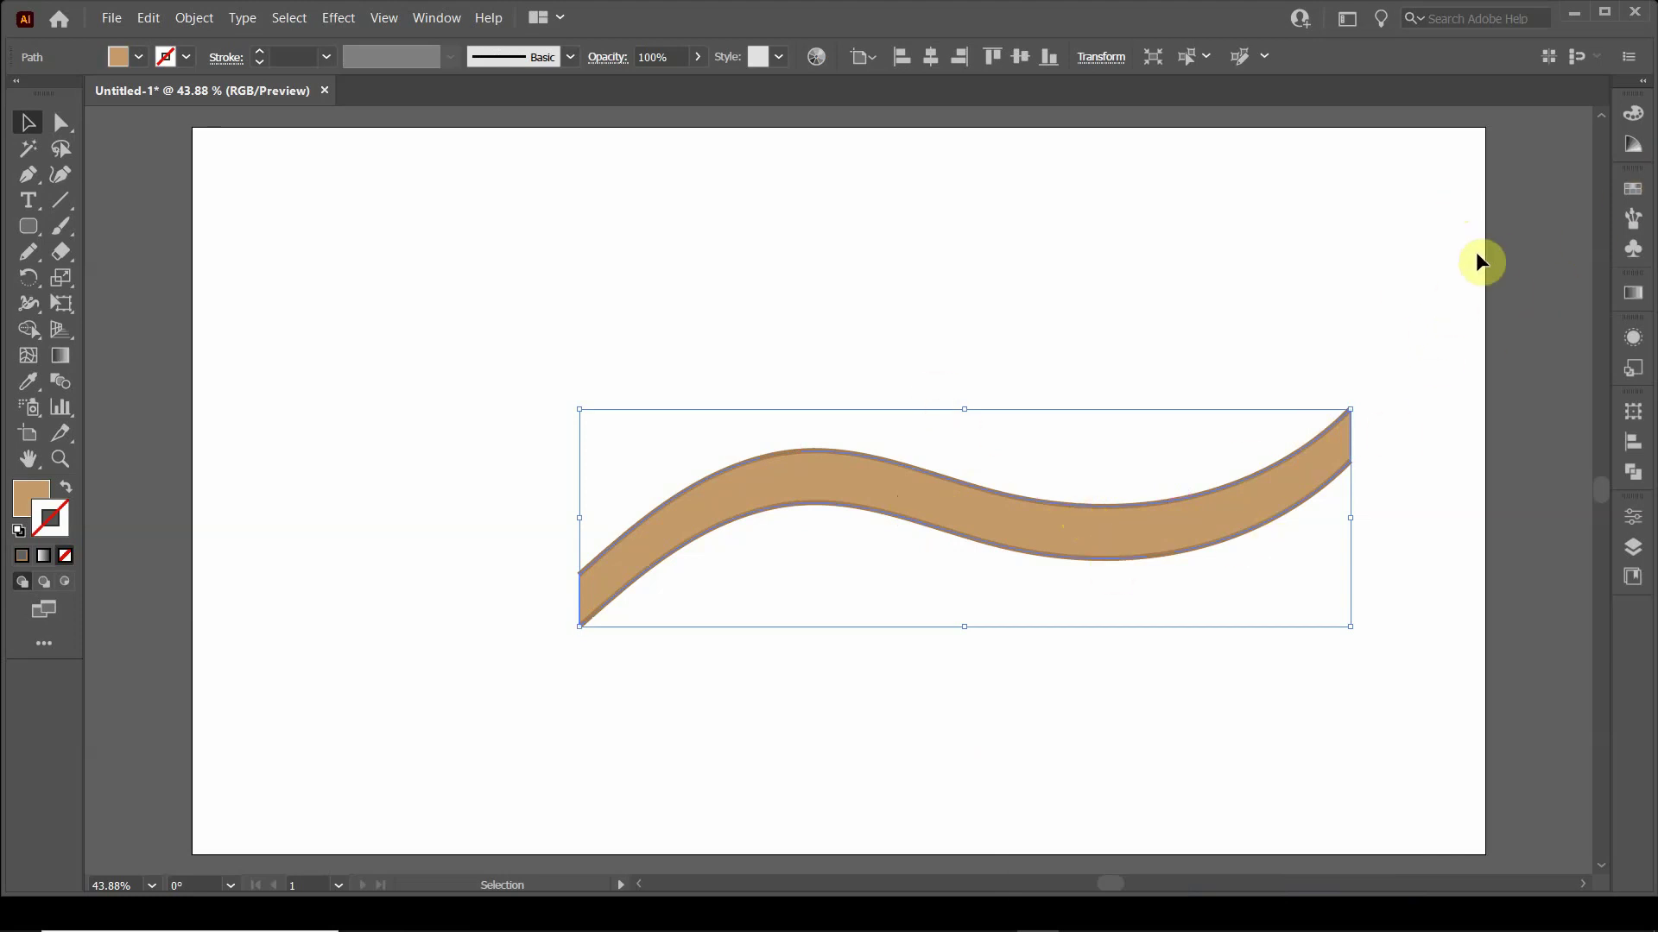
click(1635, 147)
click(1537, 192)
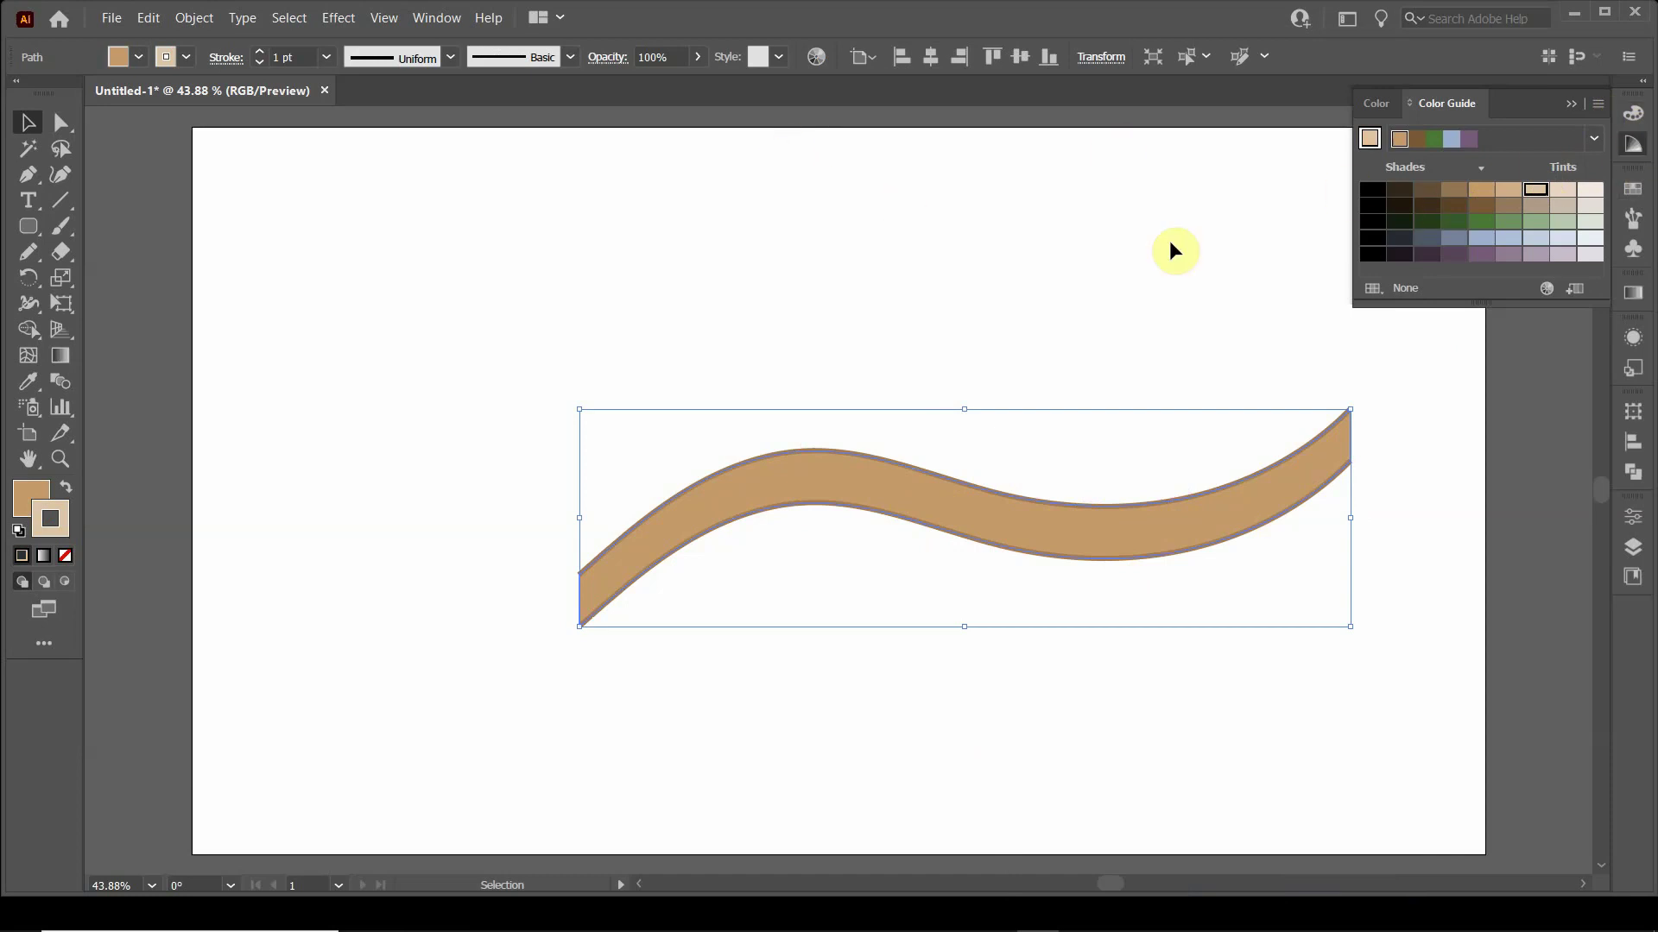
click(1631, 204)
click(1629, 195)
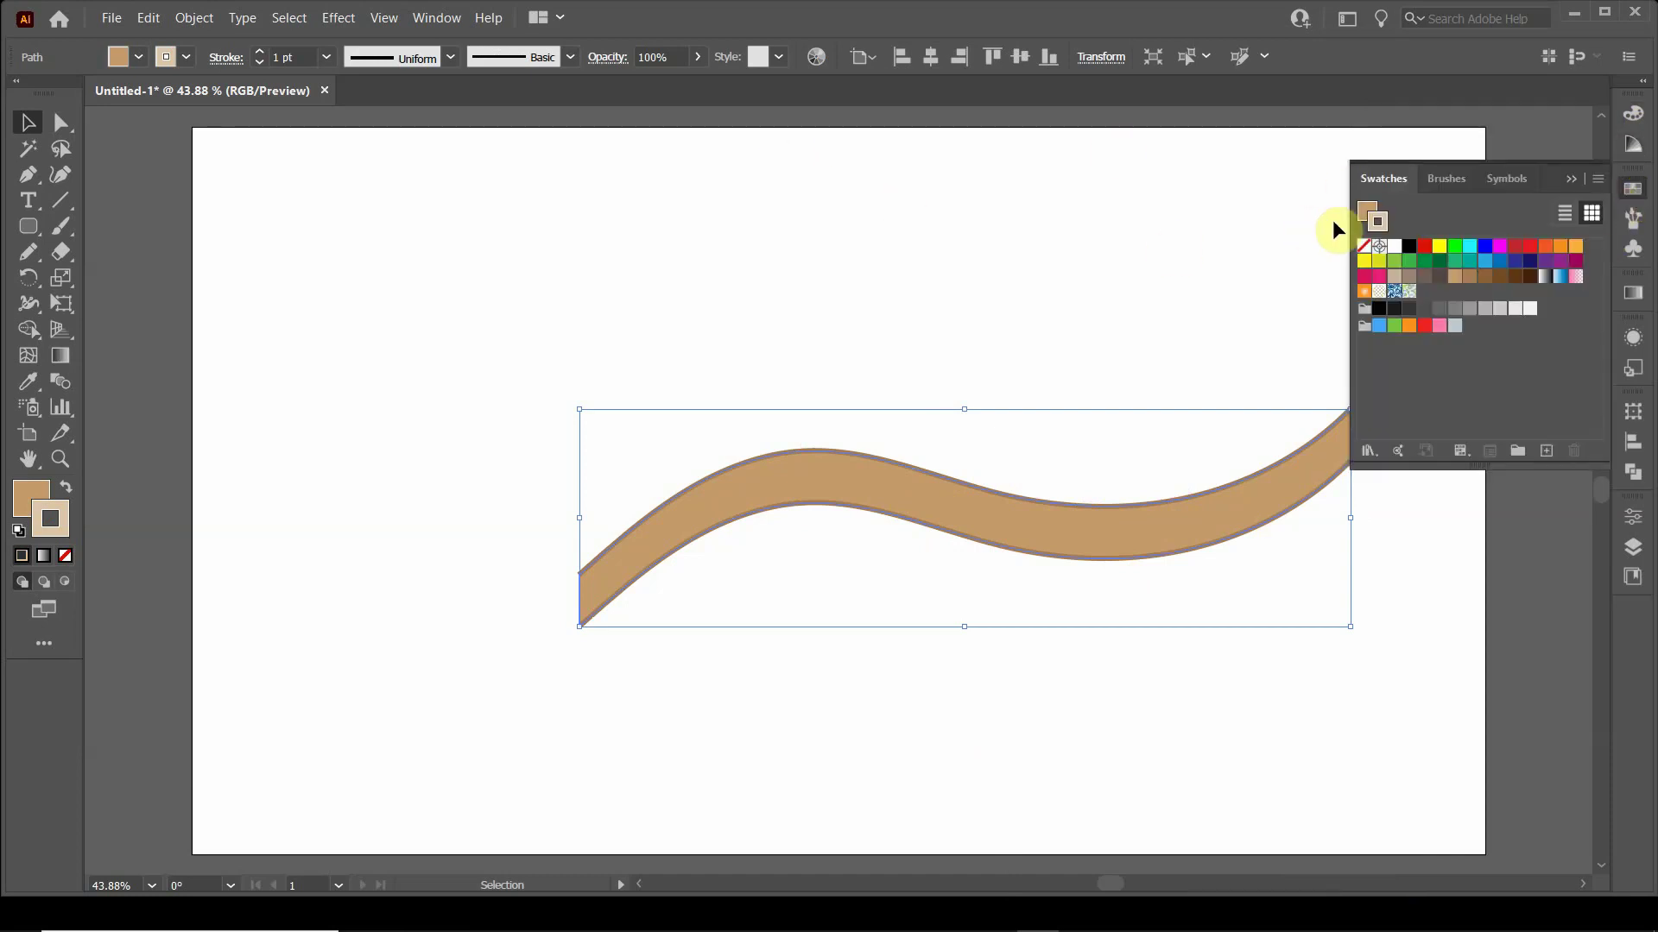
click(1363, 249)
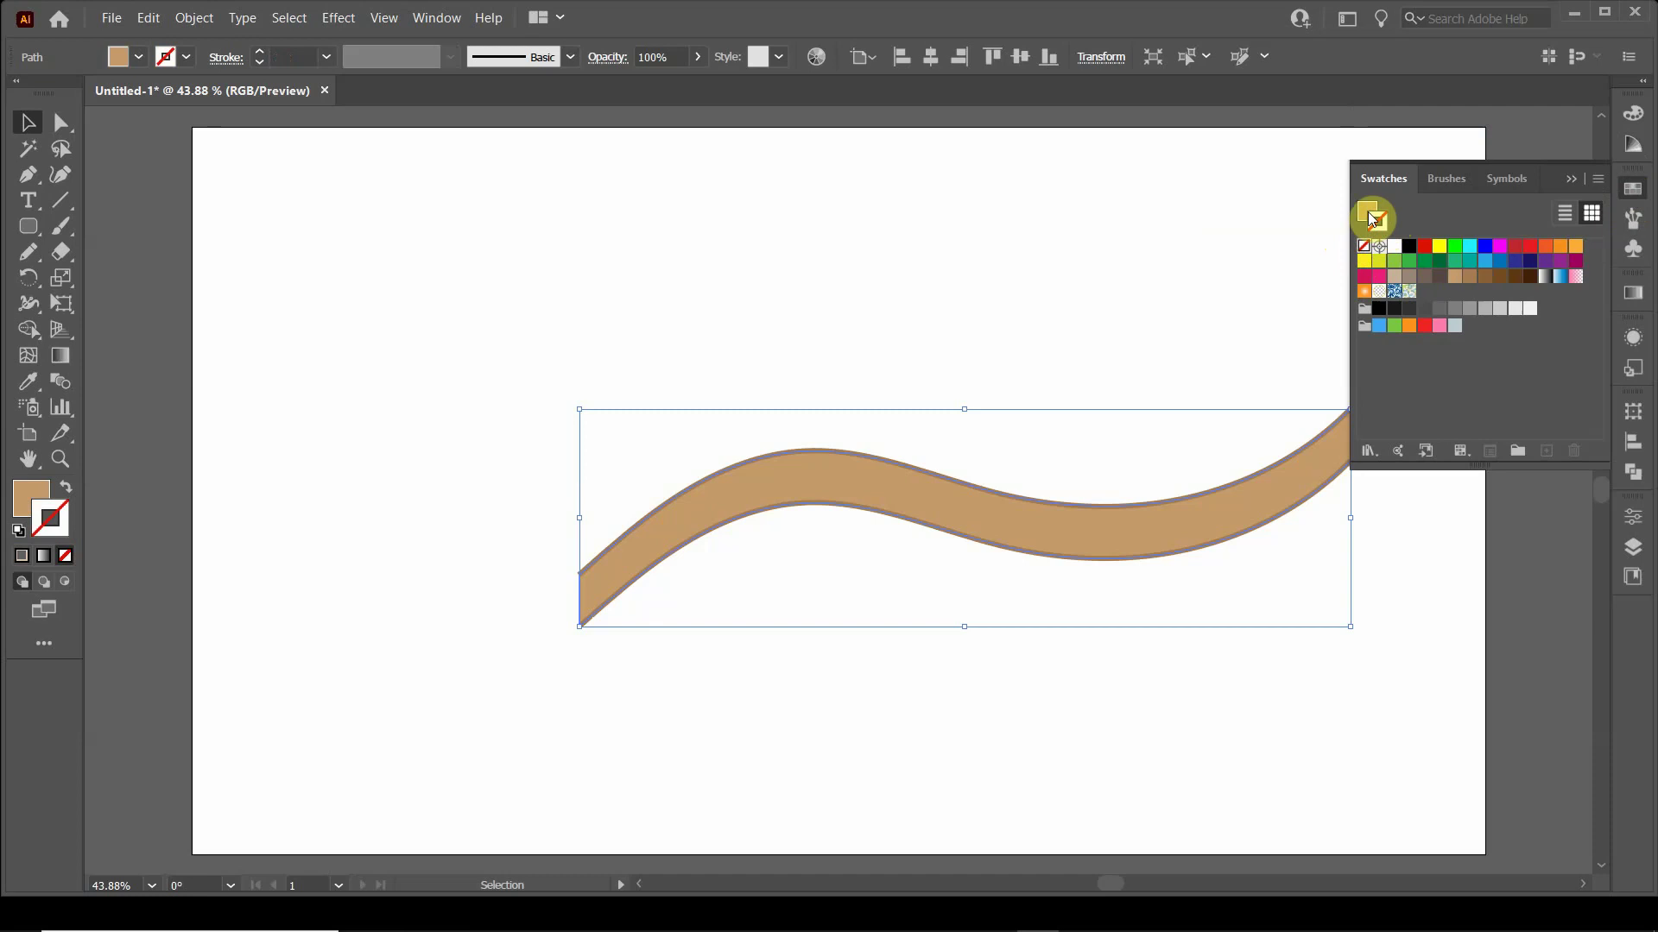
Fill the band with a much paler tan tint from the Color Guide.
click(1365, 214)
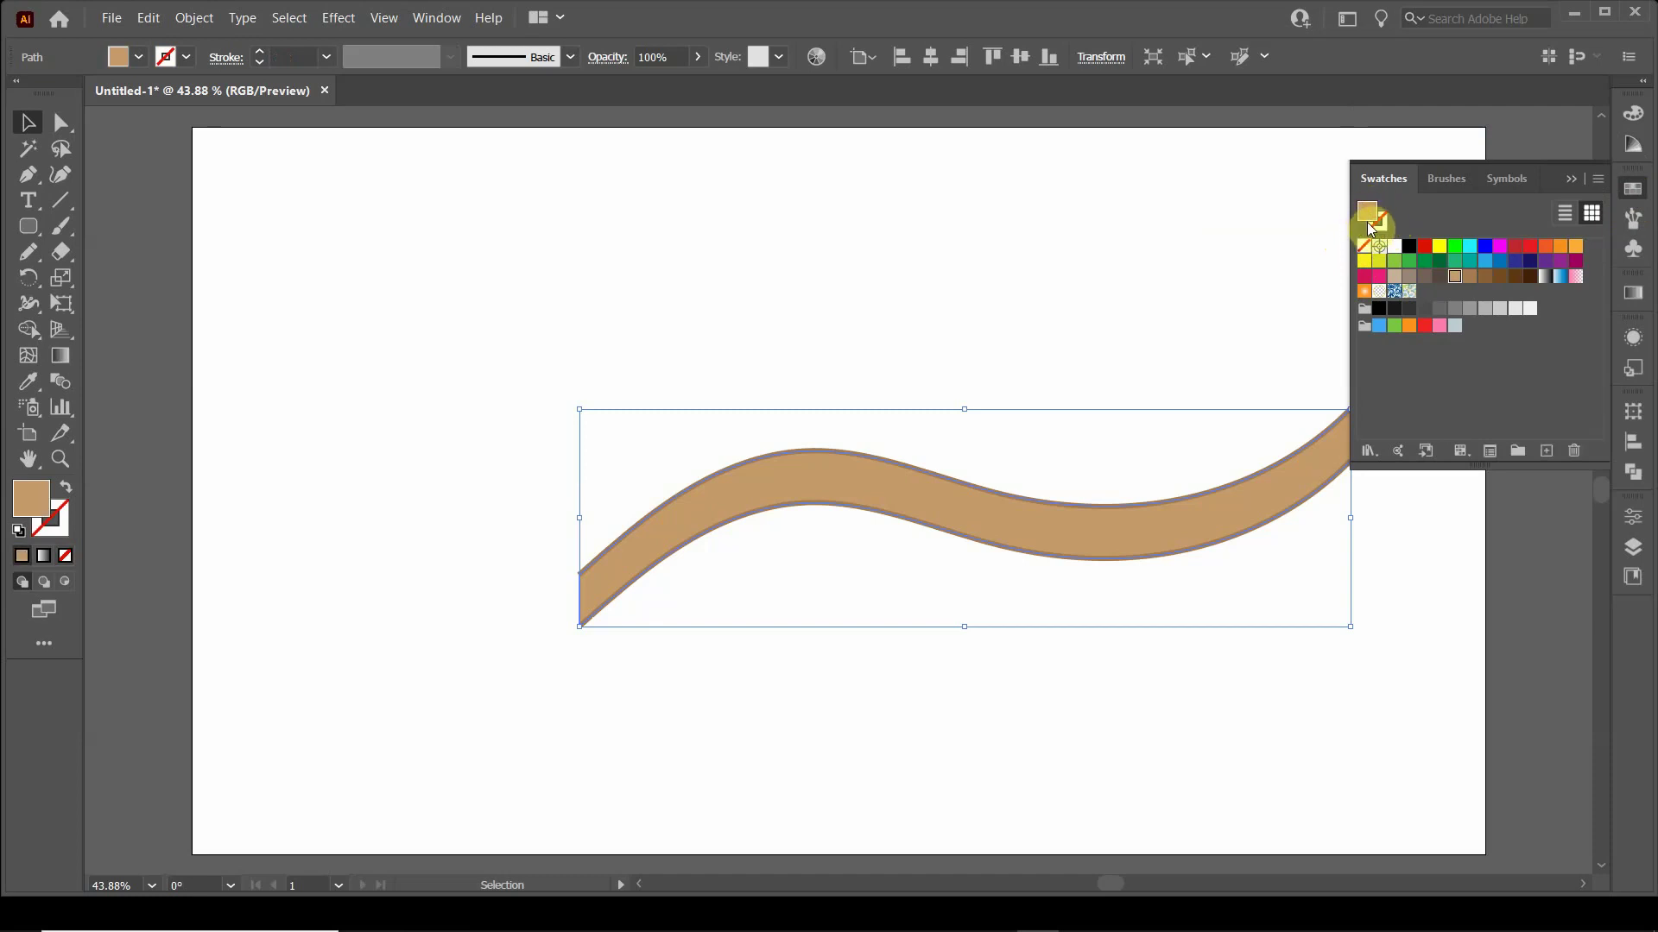
click(1633, 144)
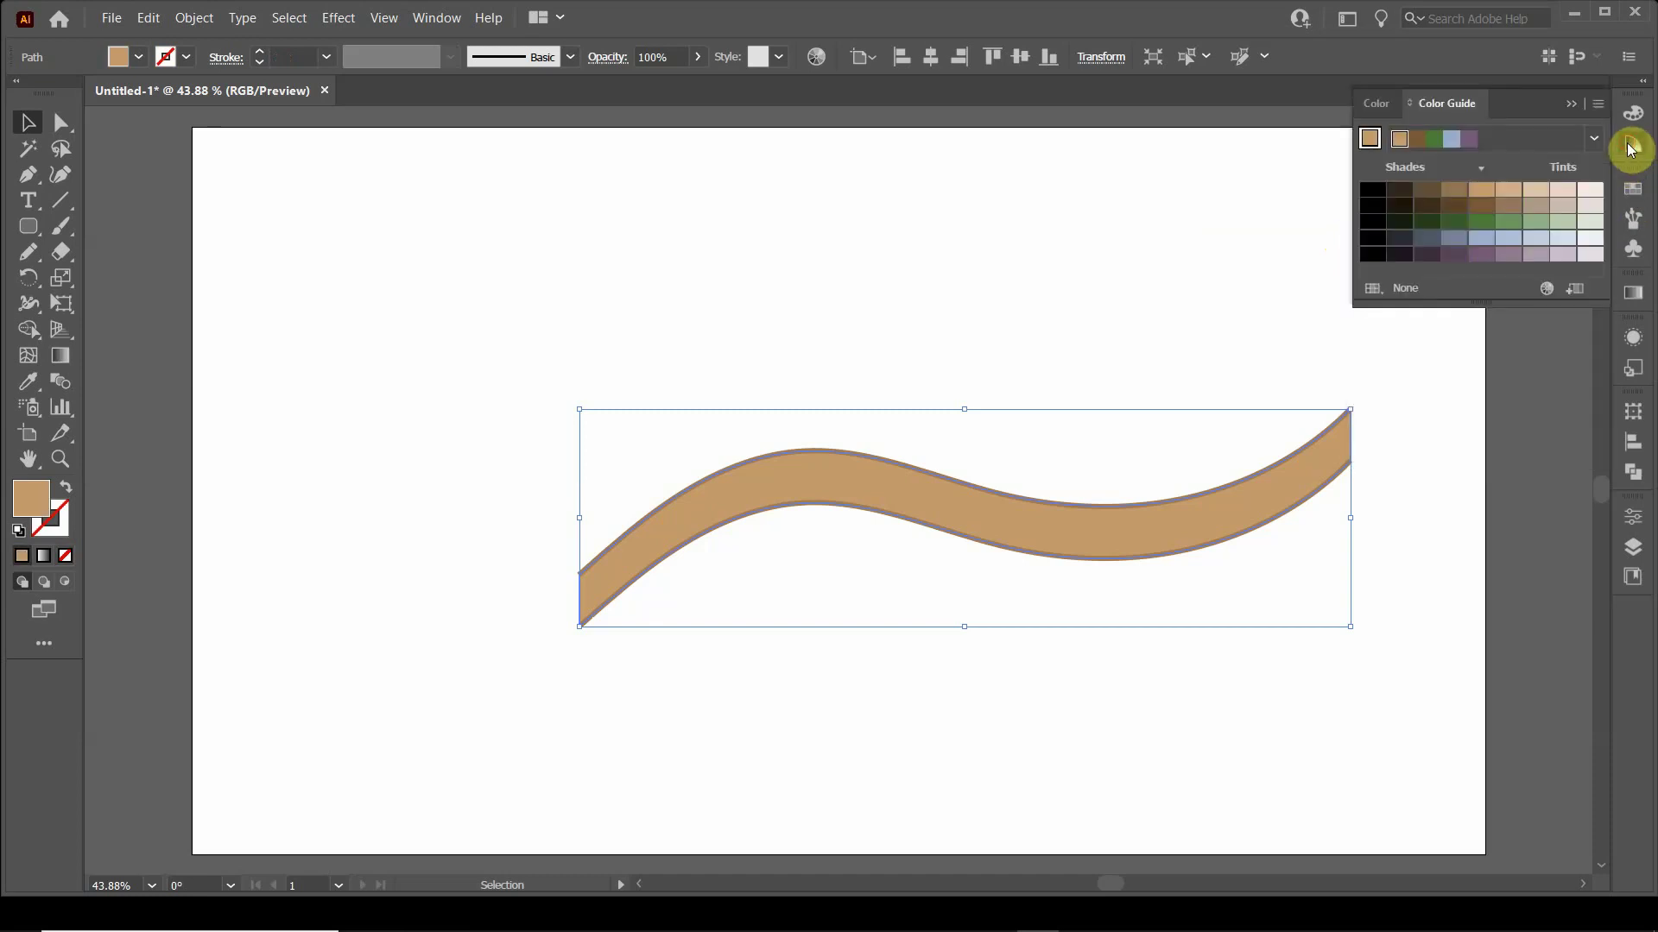
click(1536, 191)
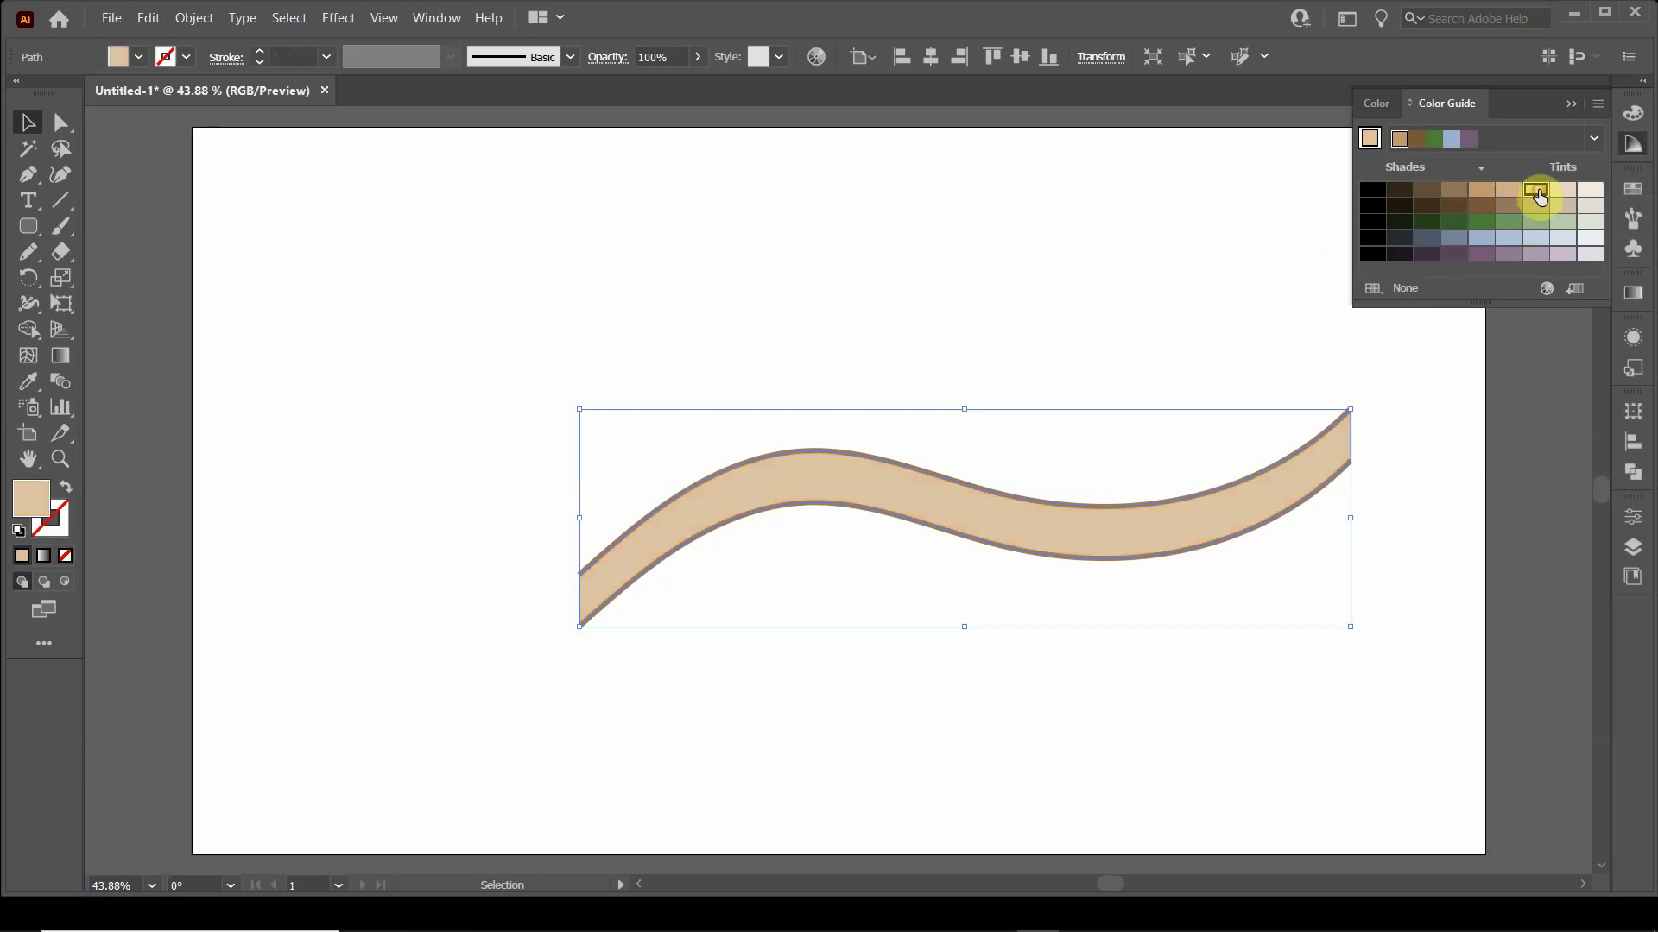
click(1561, 191)
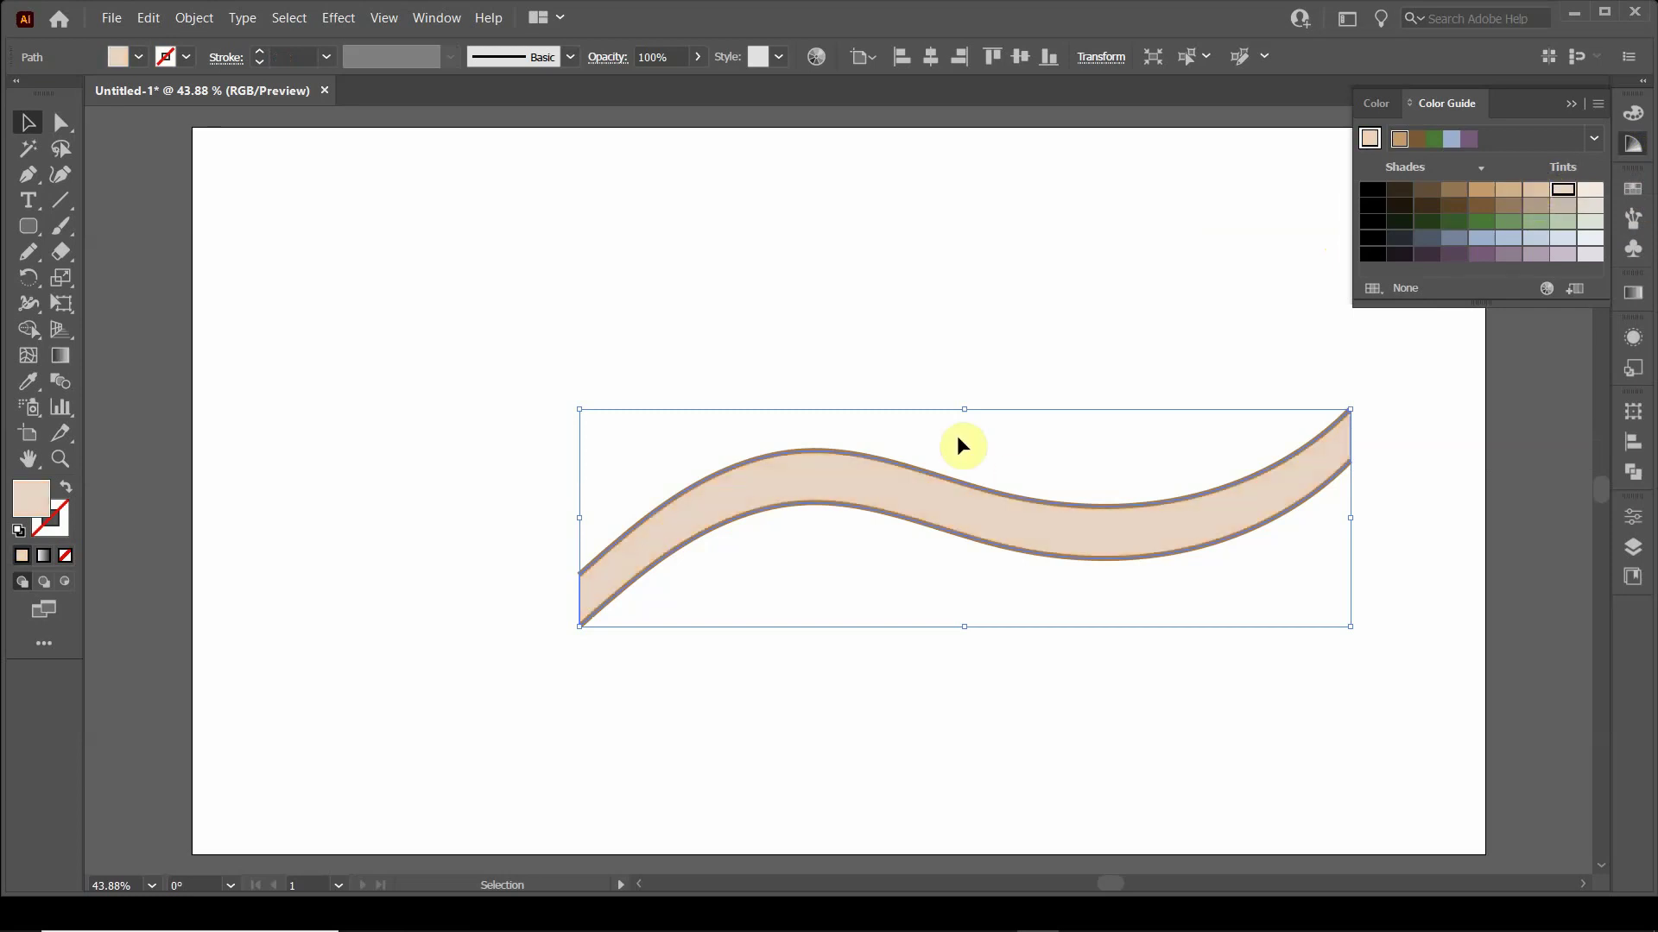
click(993, 768)
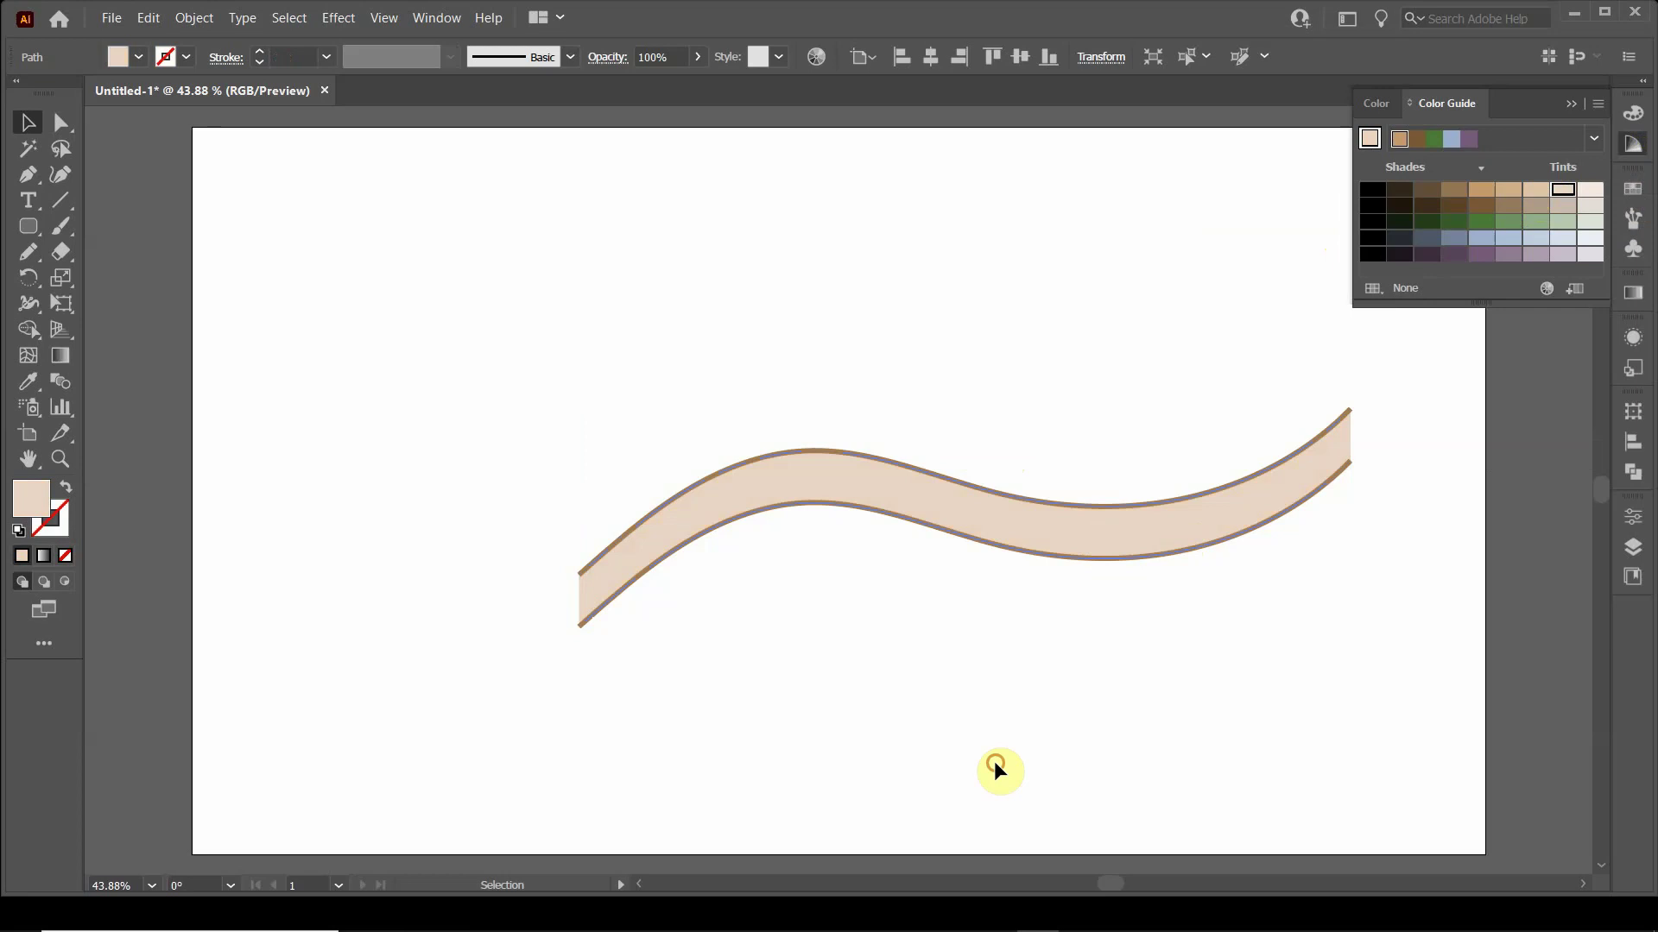
Select both wavy edge curves and stroke them a lighter brown from the Color Guide shades.
click(1038, 499)
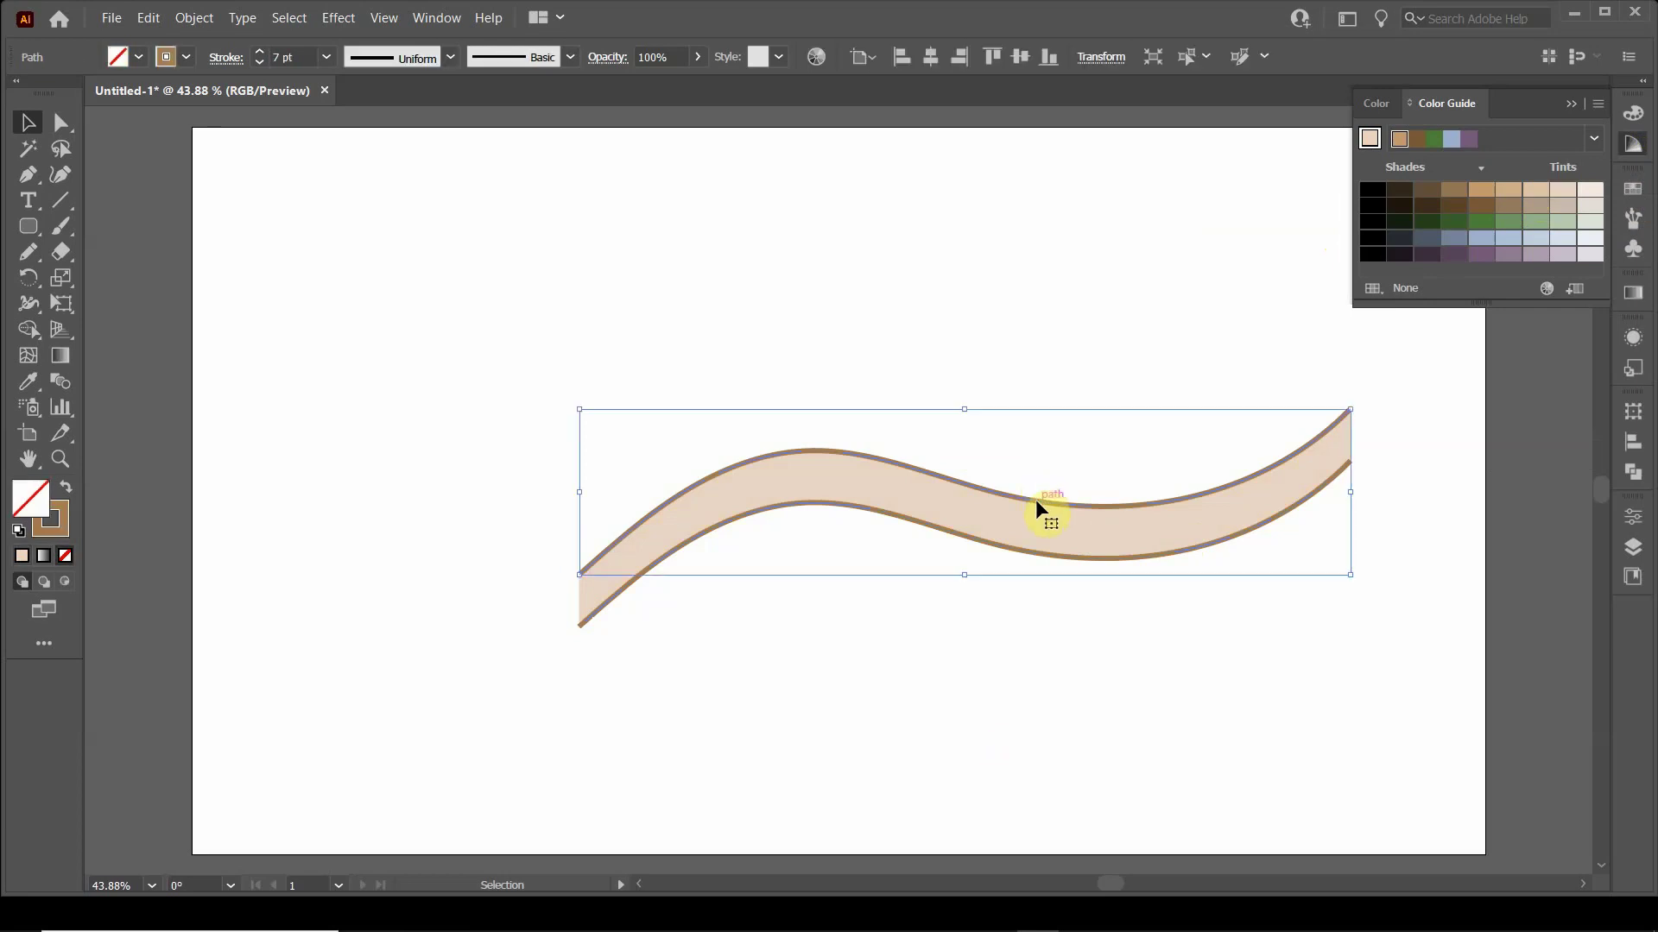
shift+click(1023, 553)
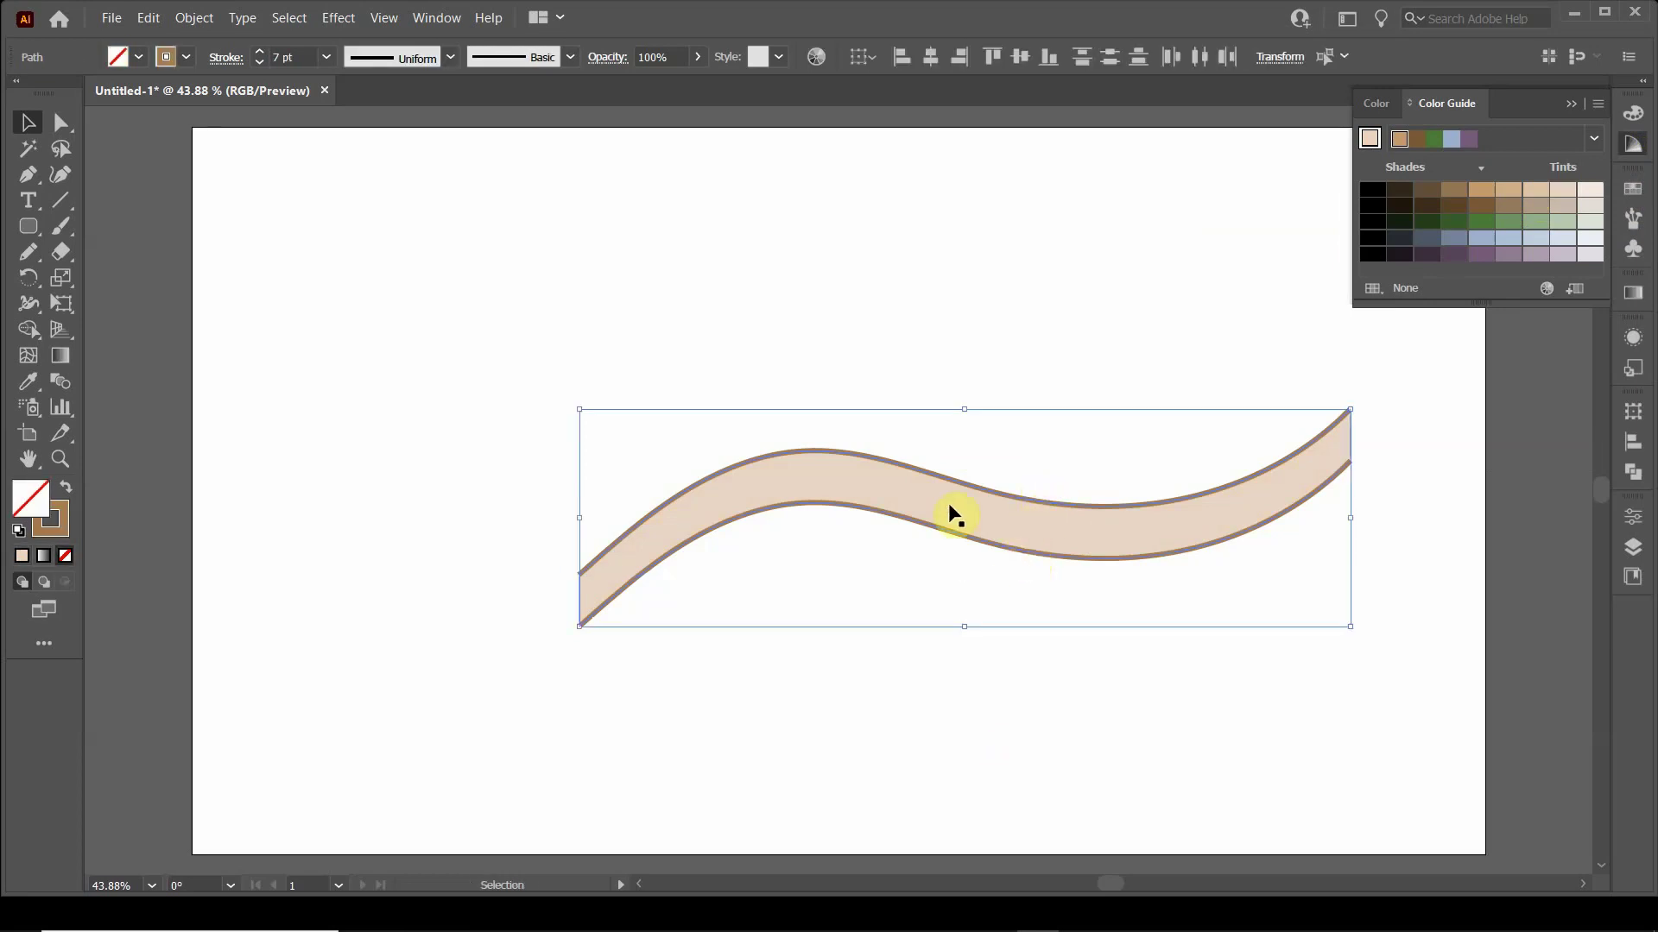
click(1631, 192)
click(1381, 227)
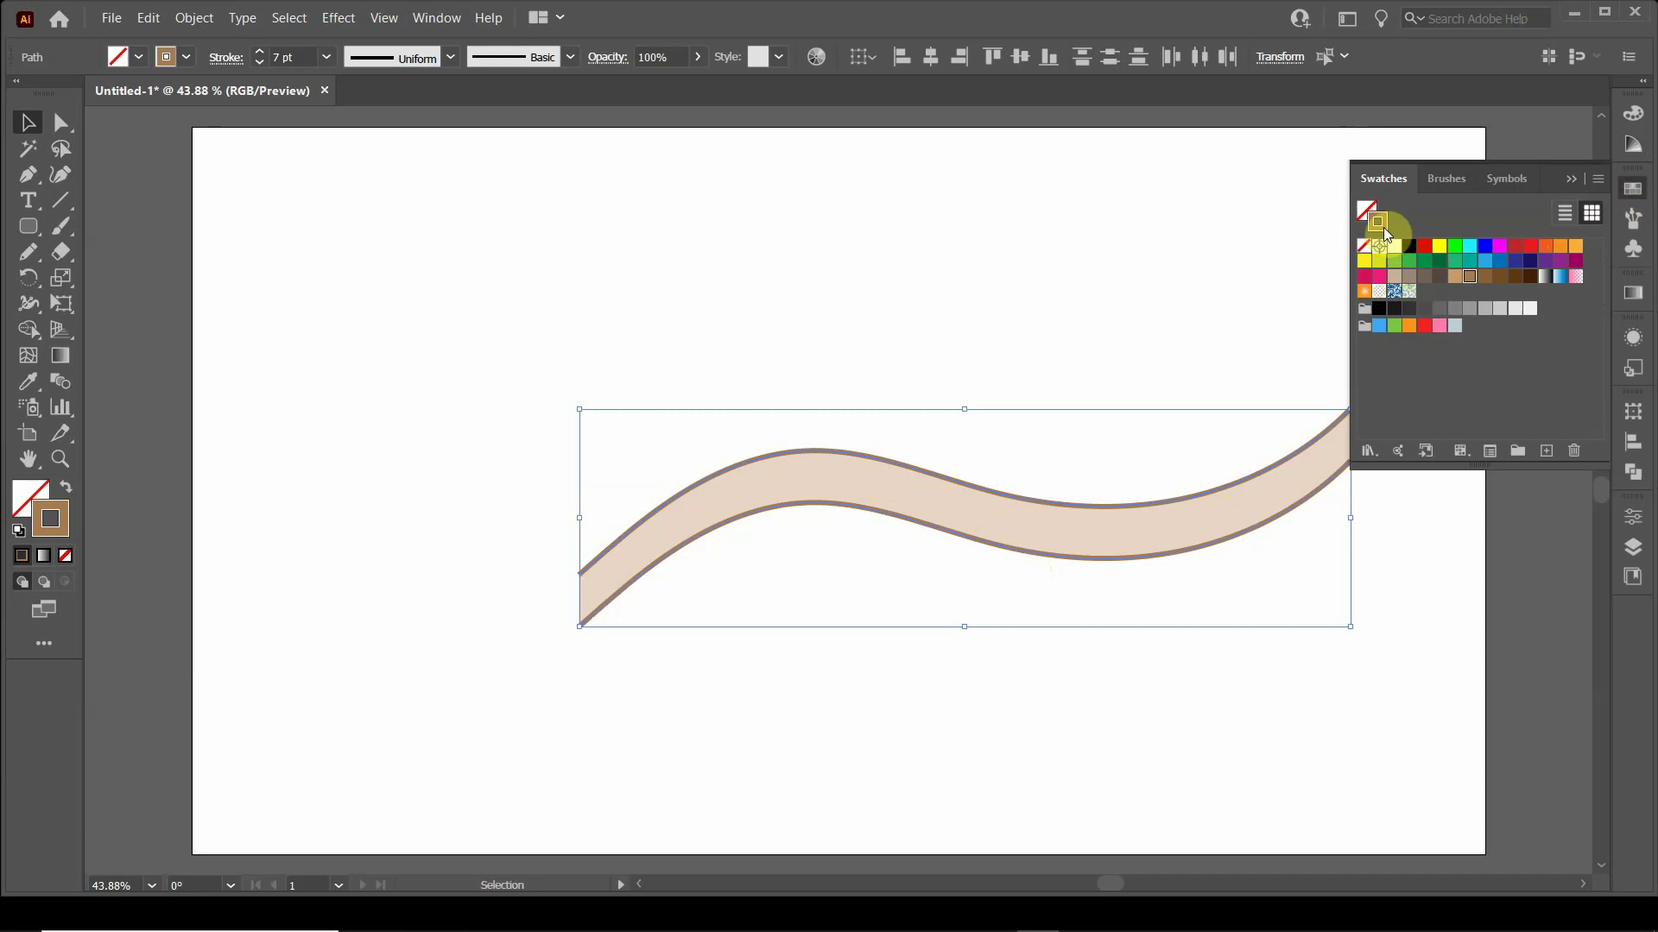
click(1632, 145)
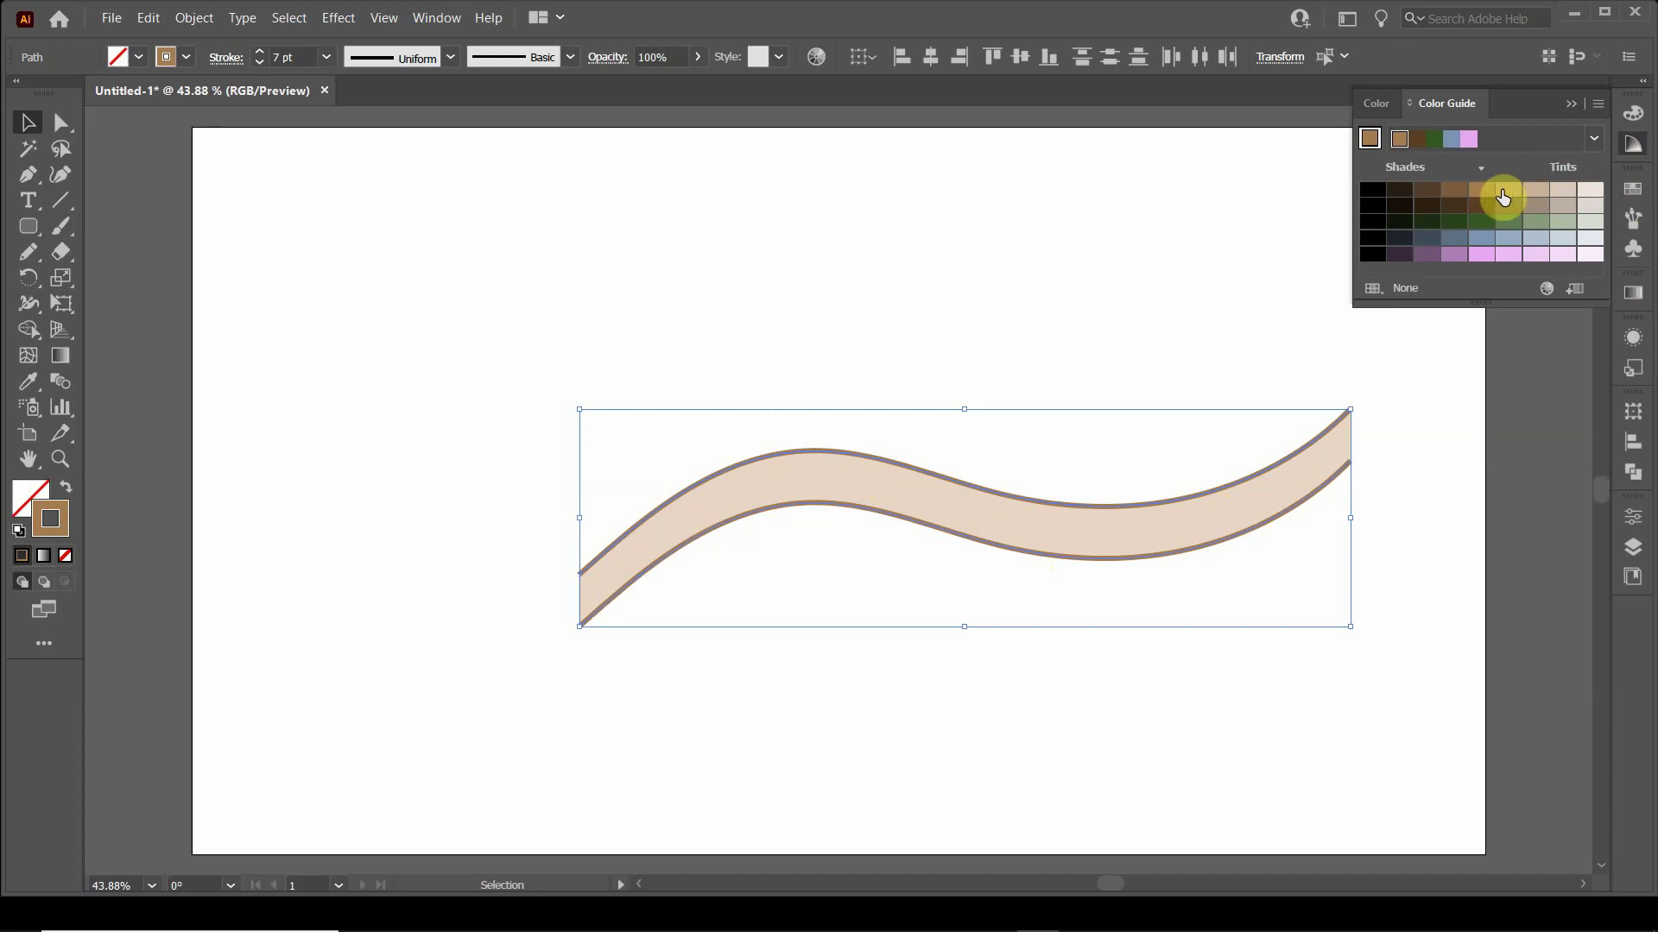
click(1504, 193)
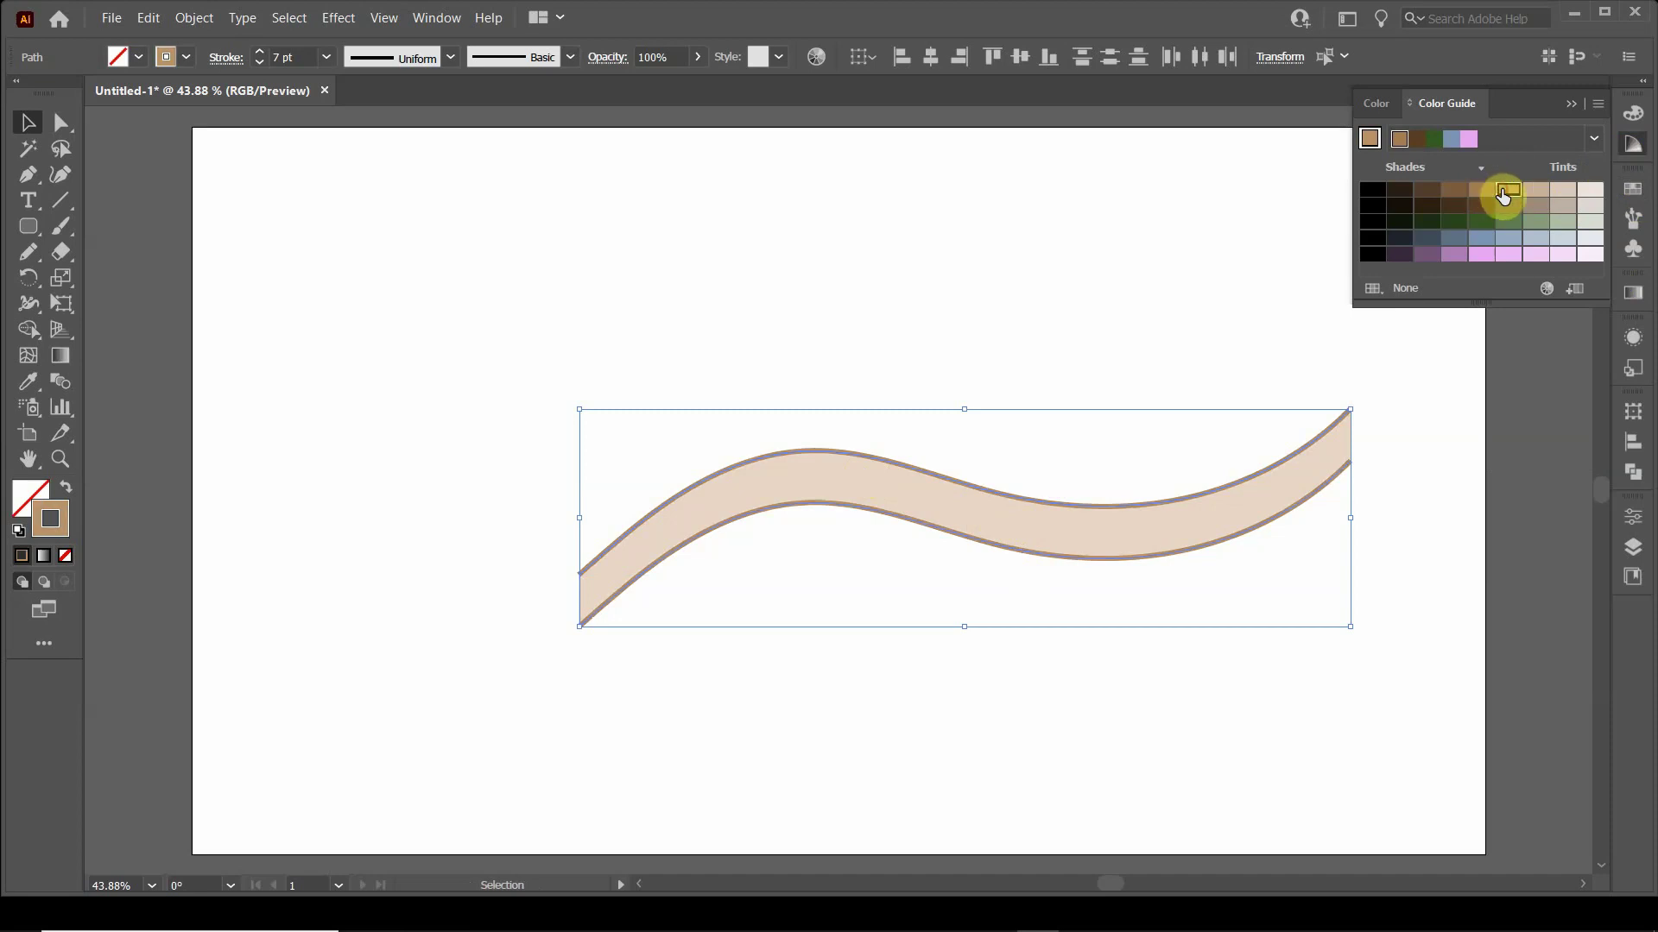
click(884, 302)
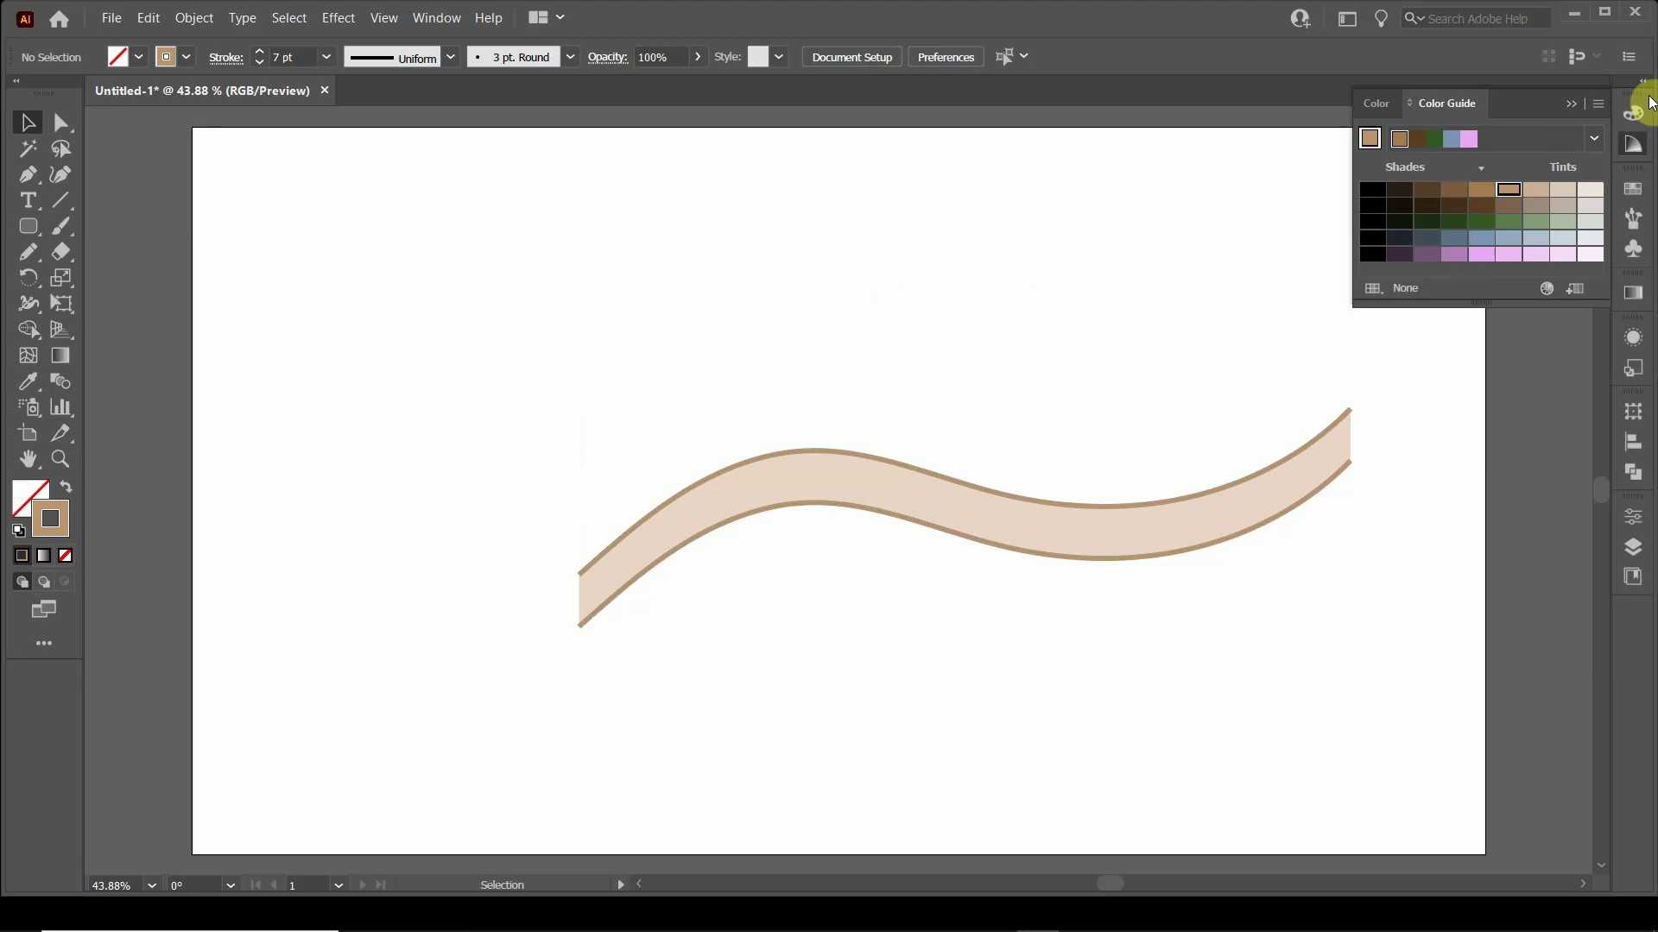
Marquee-select the pale band with both edge curves and group them into one object.
click(1574, 112)
drag(806, 370, 1268, 655)
key(a)
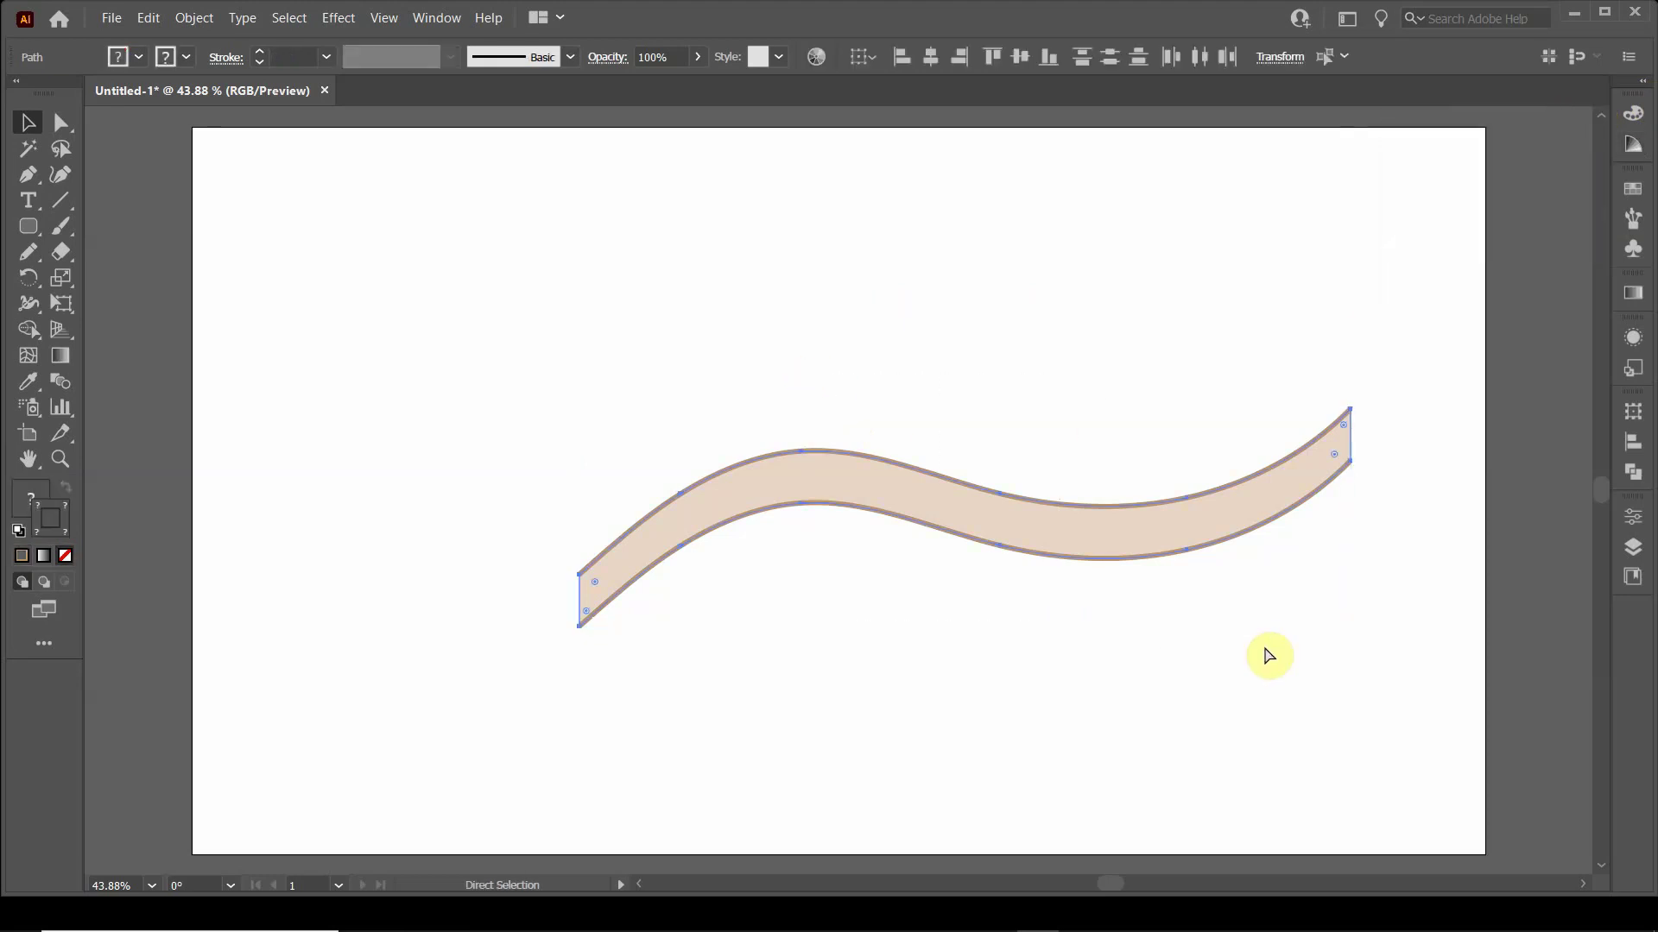
key(v)
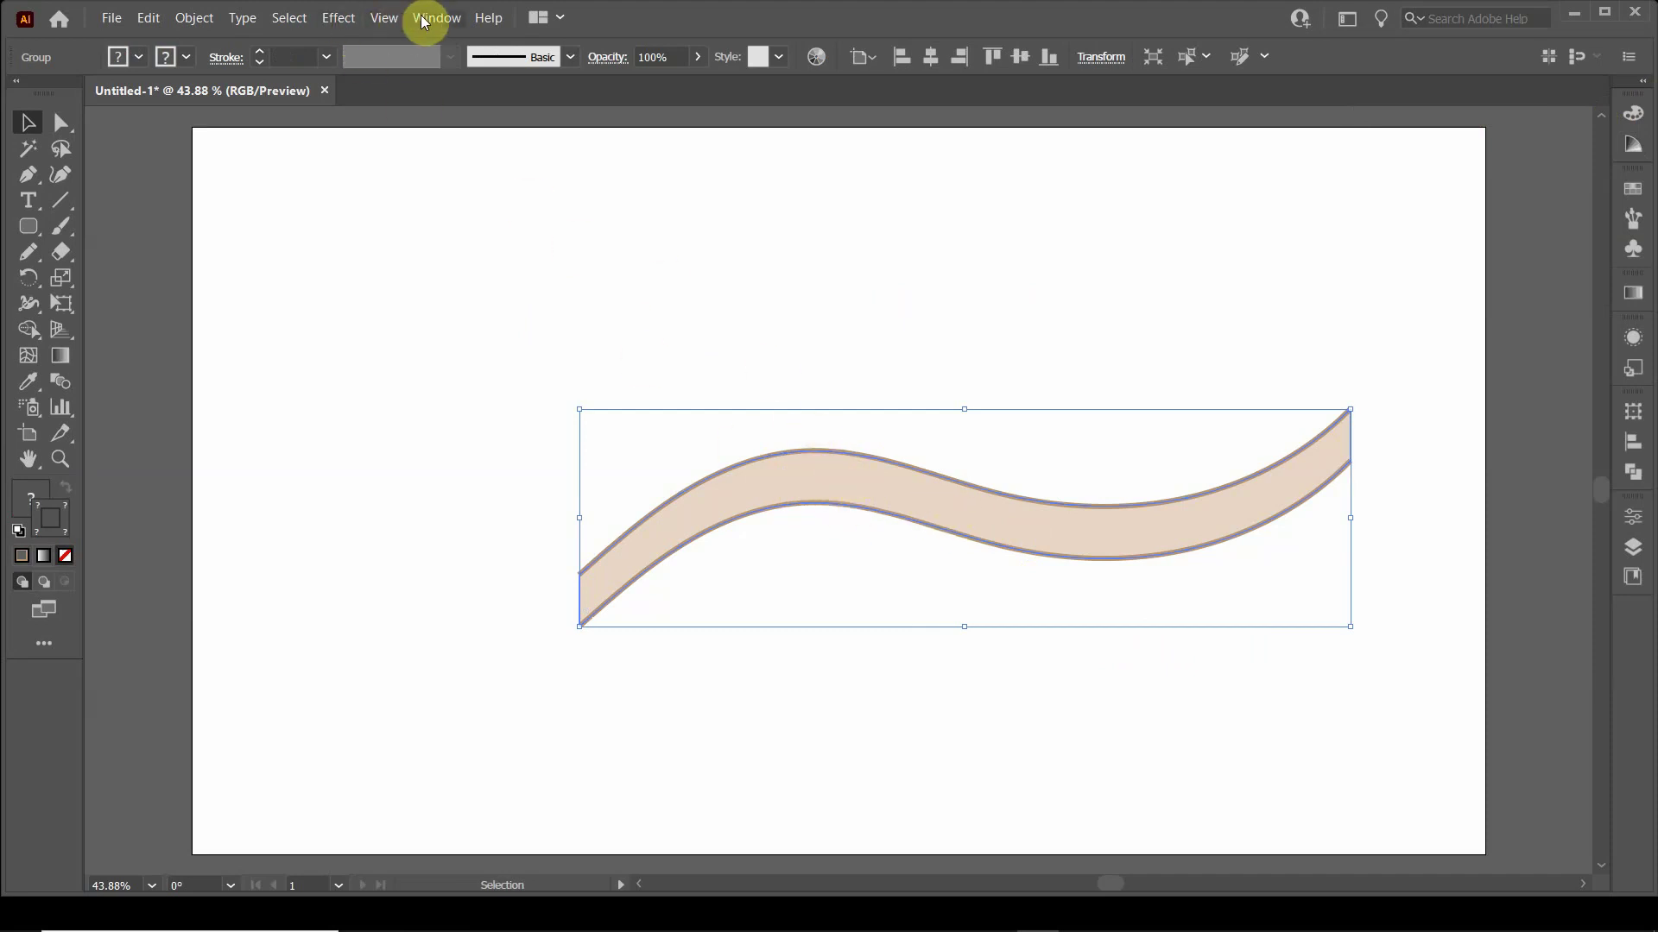
Apply Effect > 3D > Extrude & Bevel with 1317 pt extrude depth and 67 blend steps.
click(347, 18)
mouse_move(380, 119)
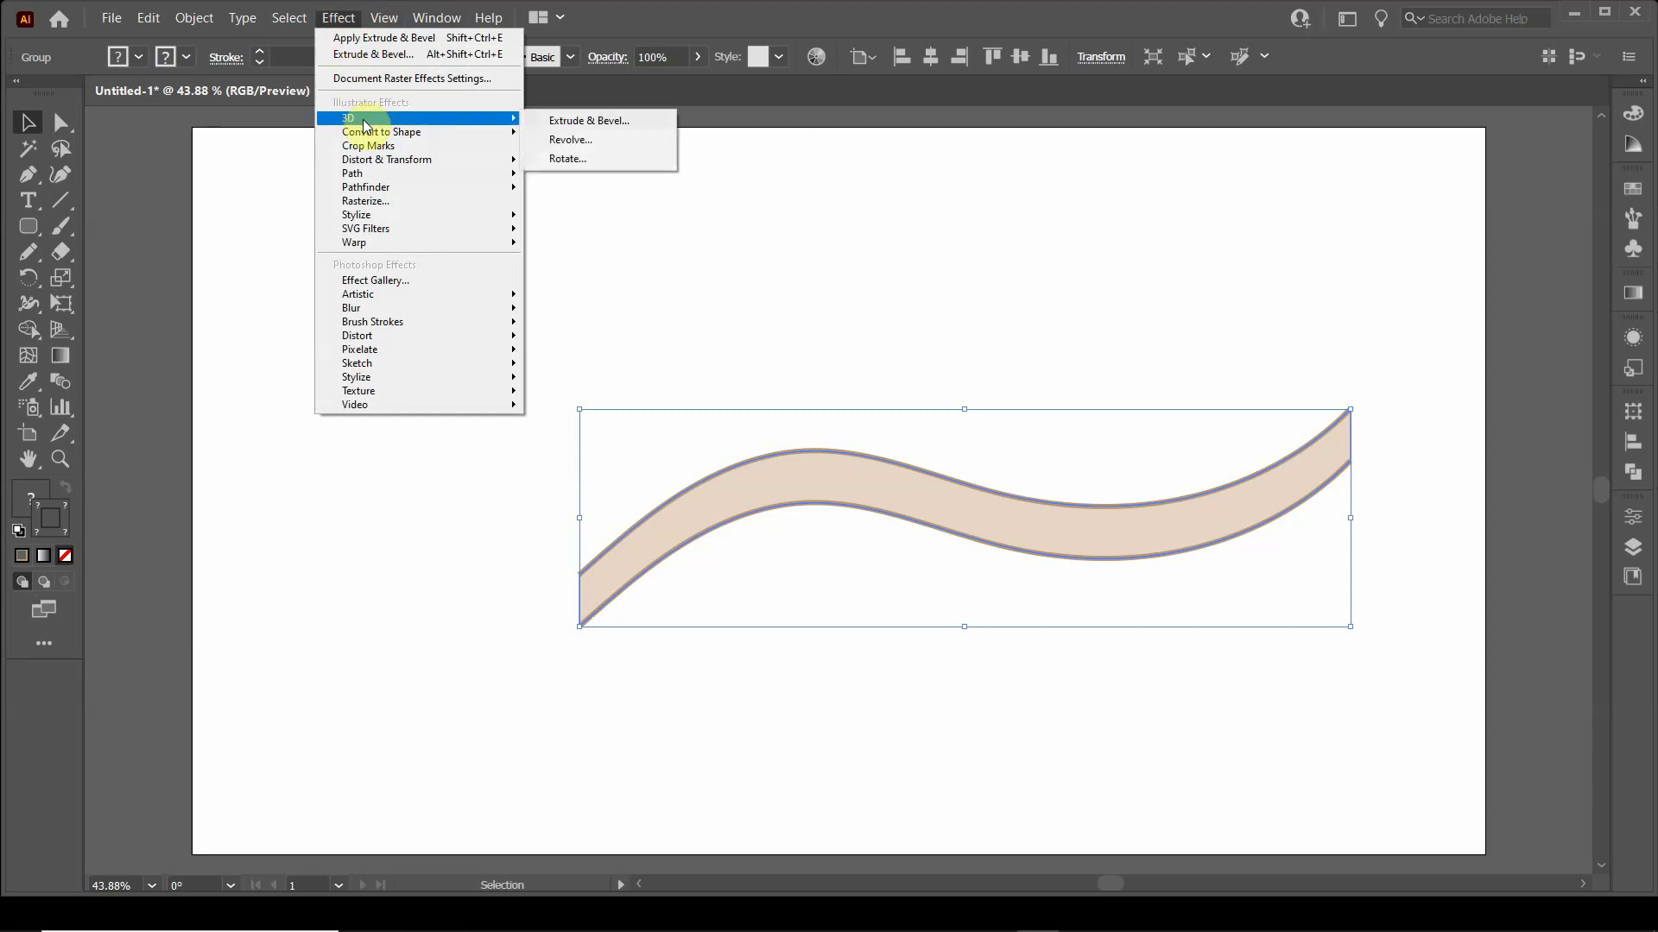
click(599, 122)
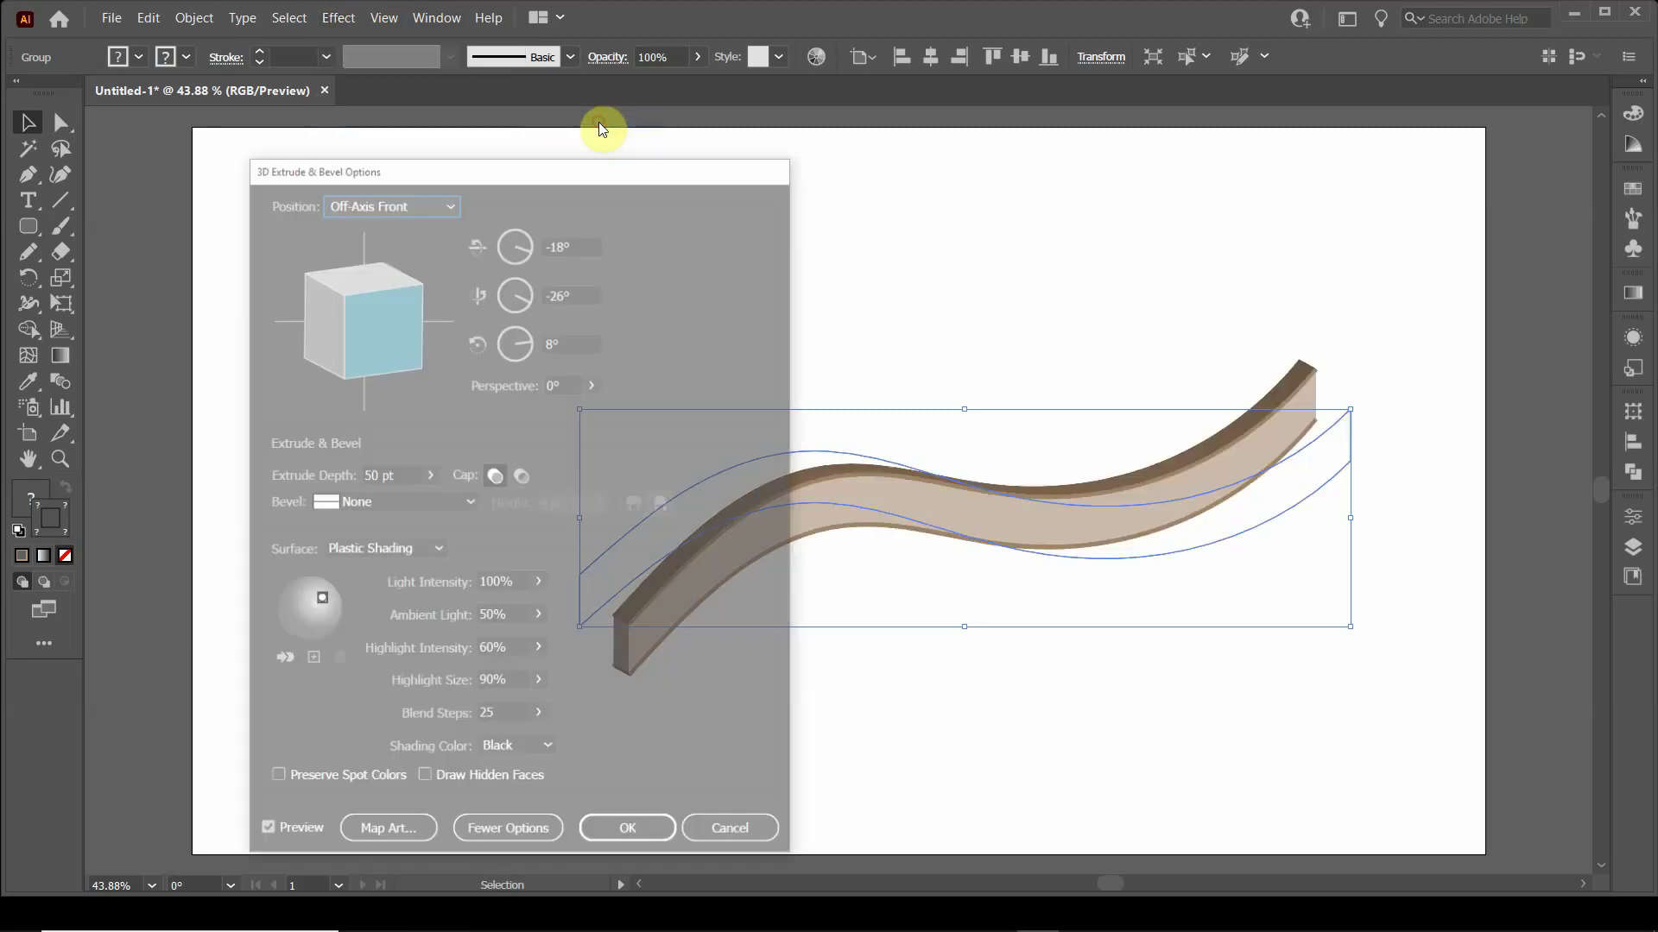
drag(565, 167, 438, 173)
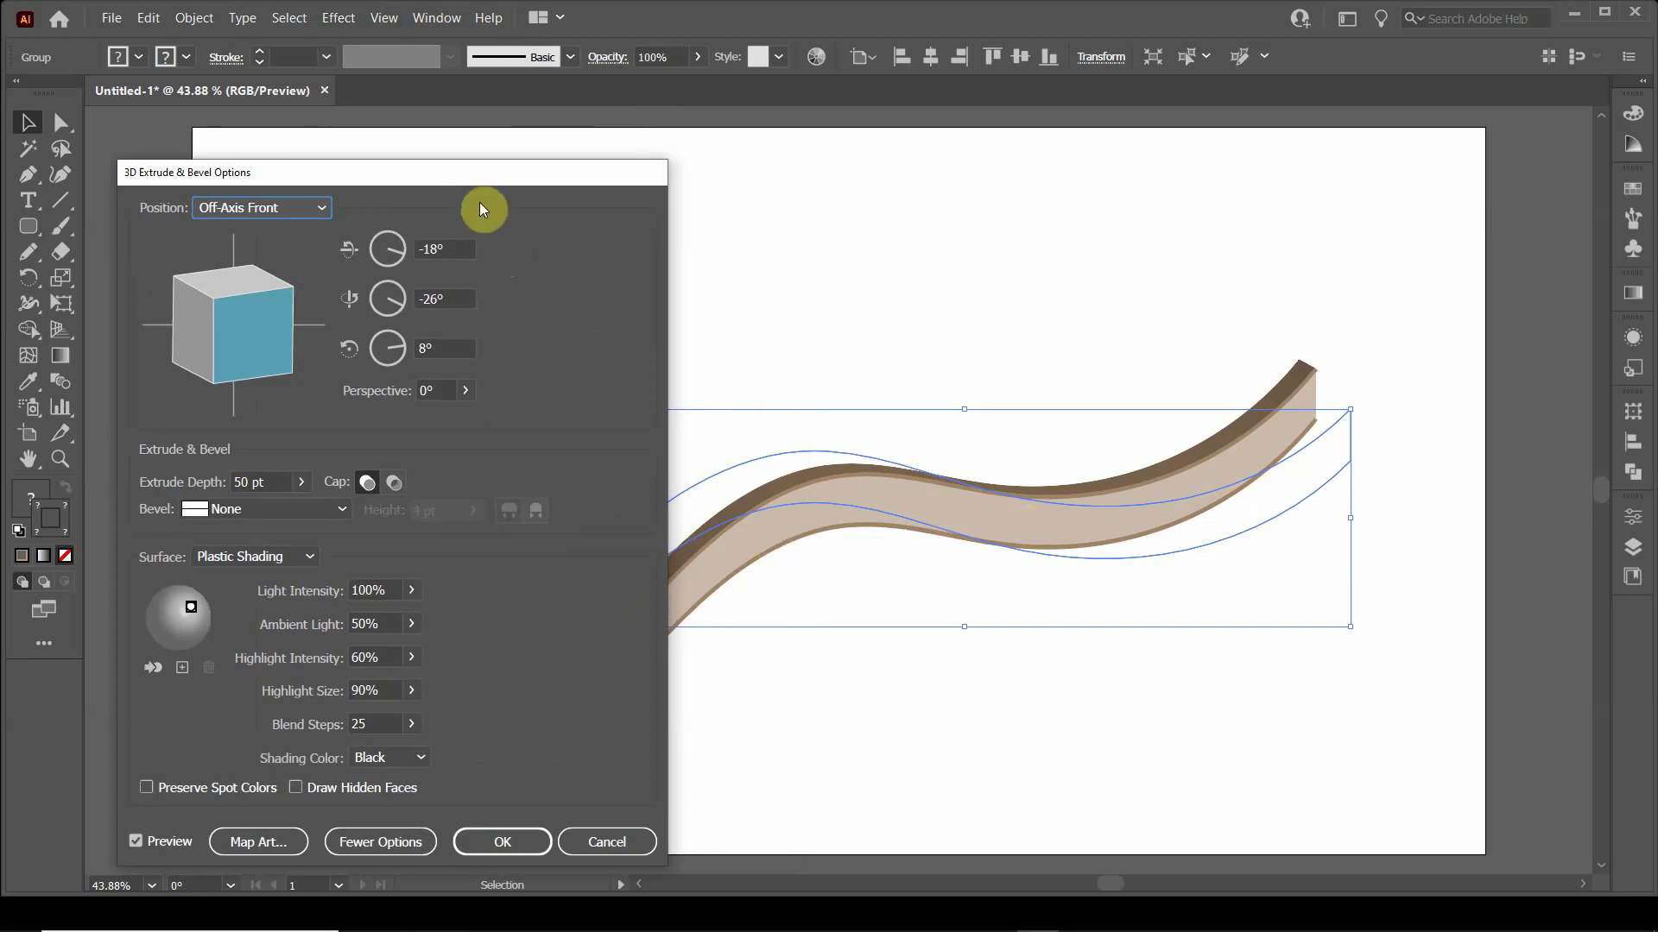
drag(471, 180, 1325, 134)
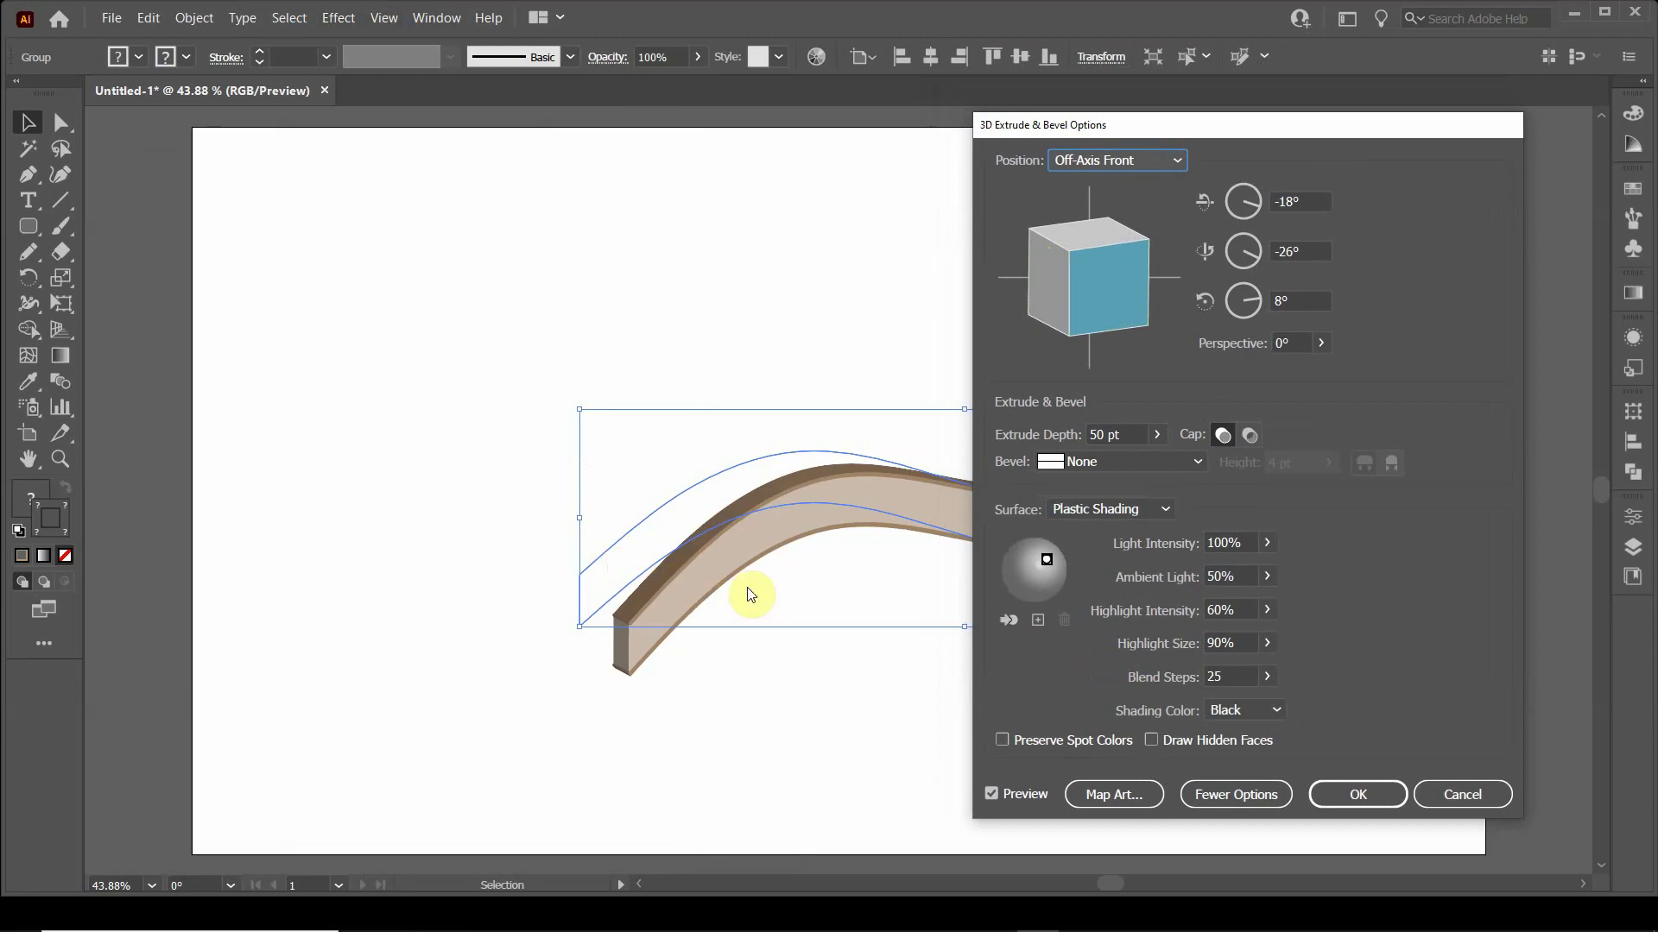
click(1157, 436)
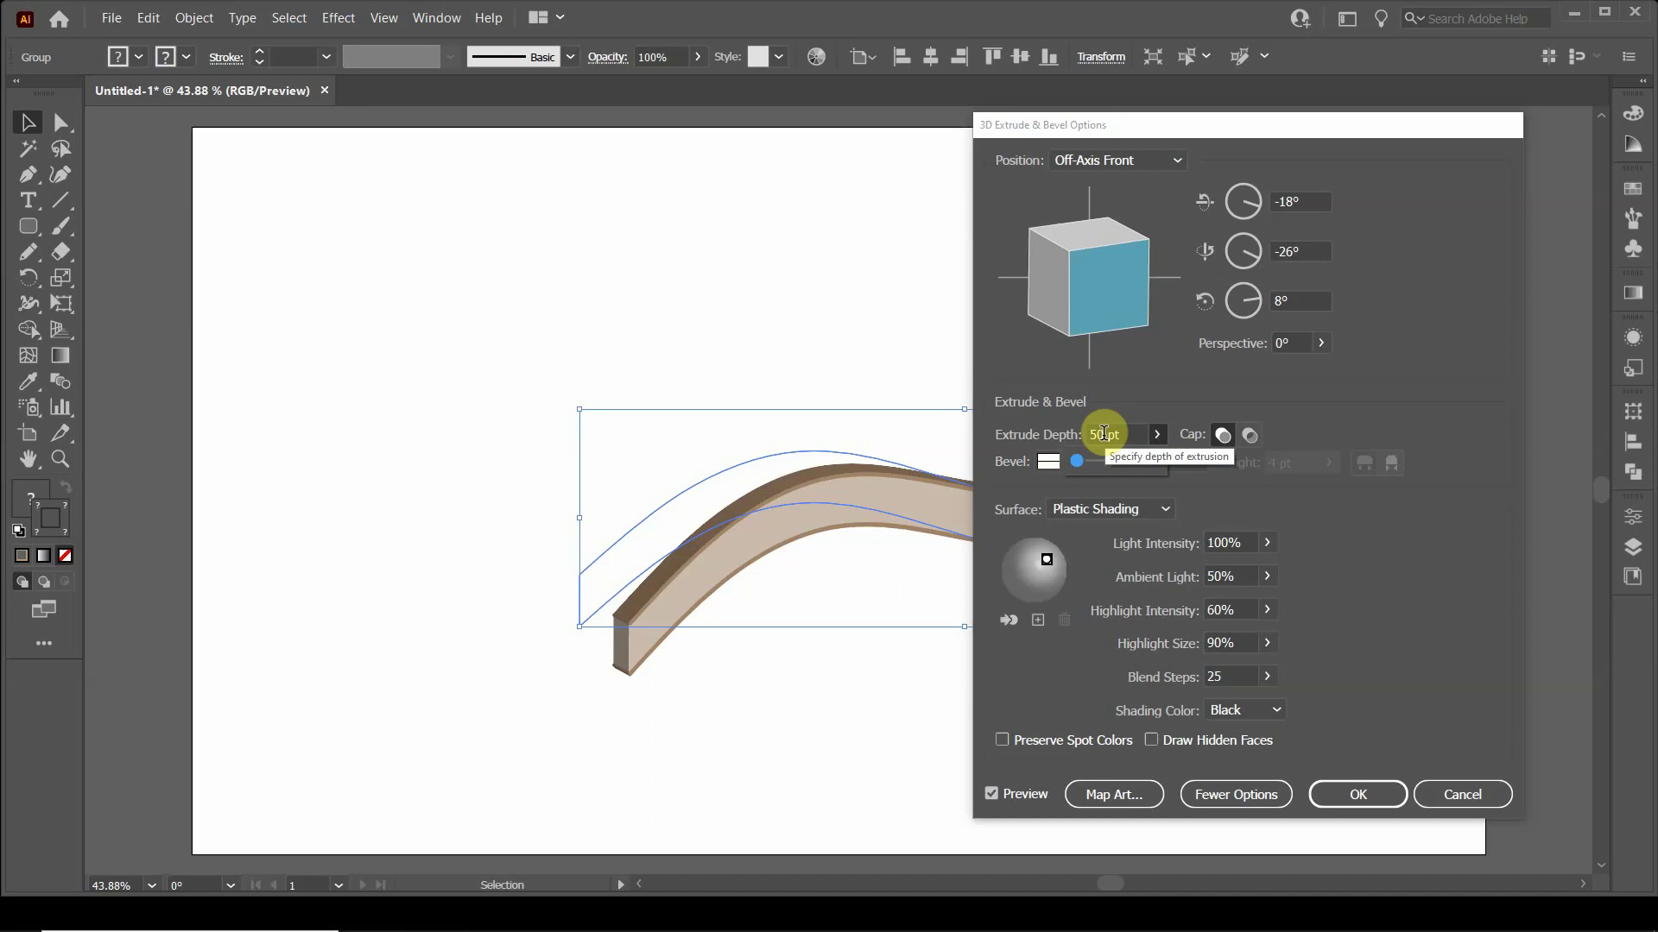
drag(1079, 463, 1128, 459)
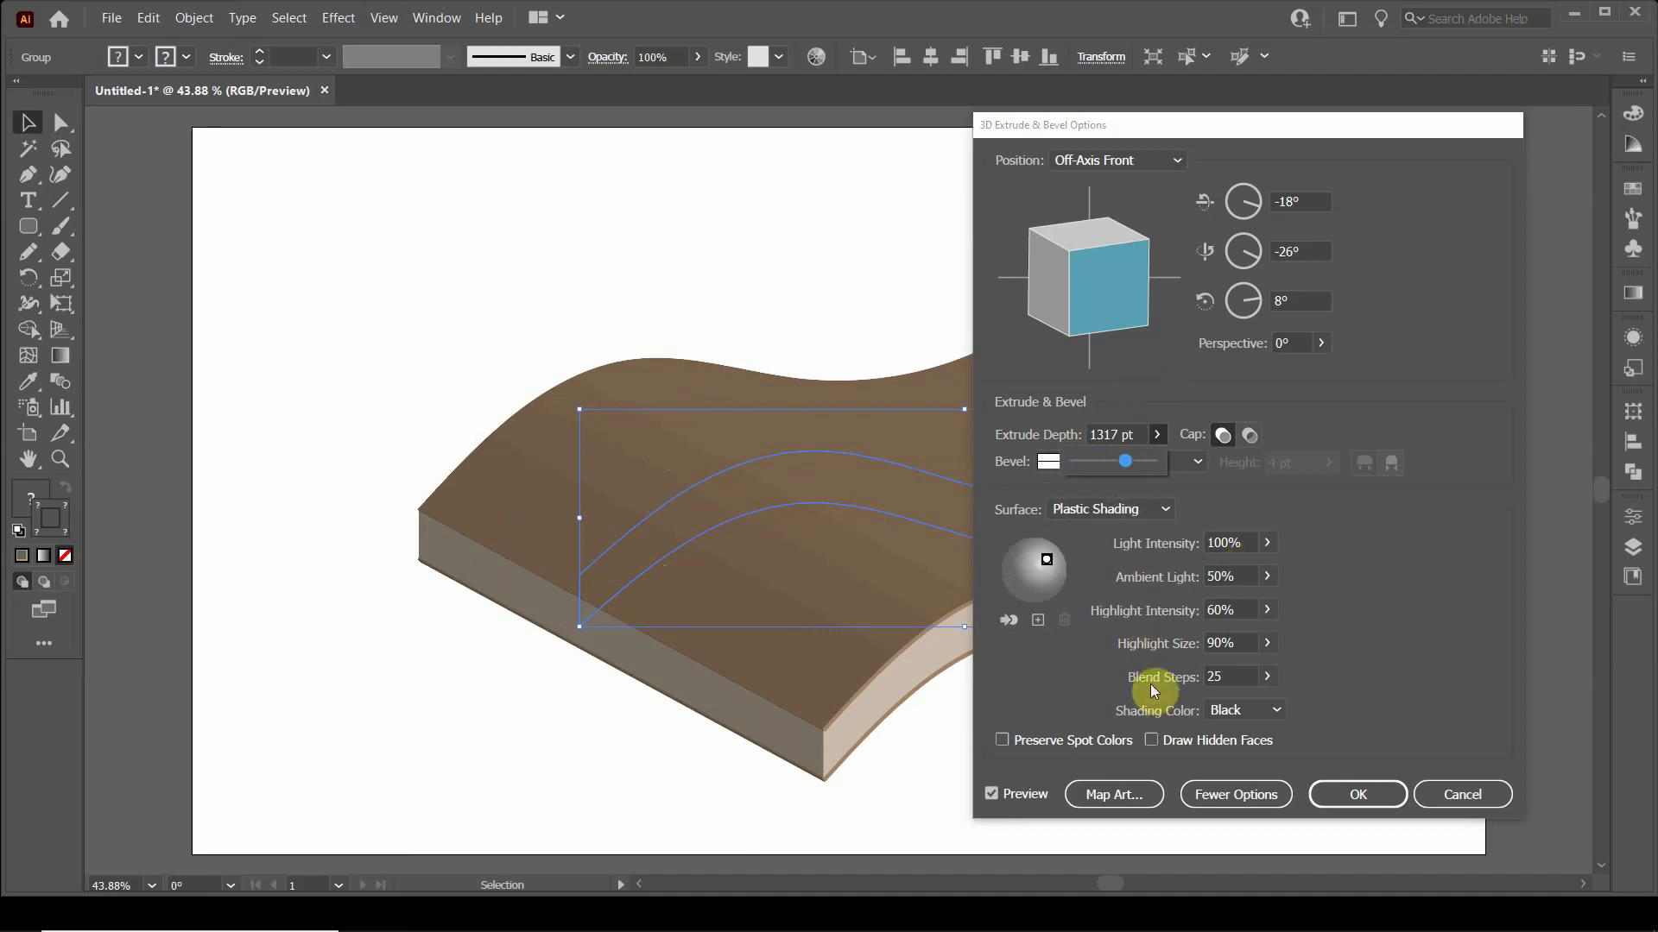
click(1265, 677)
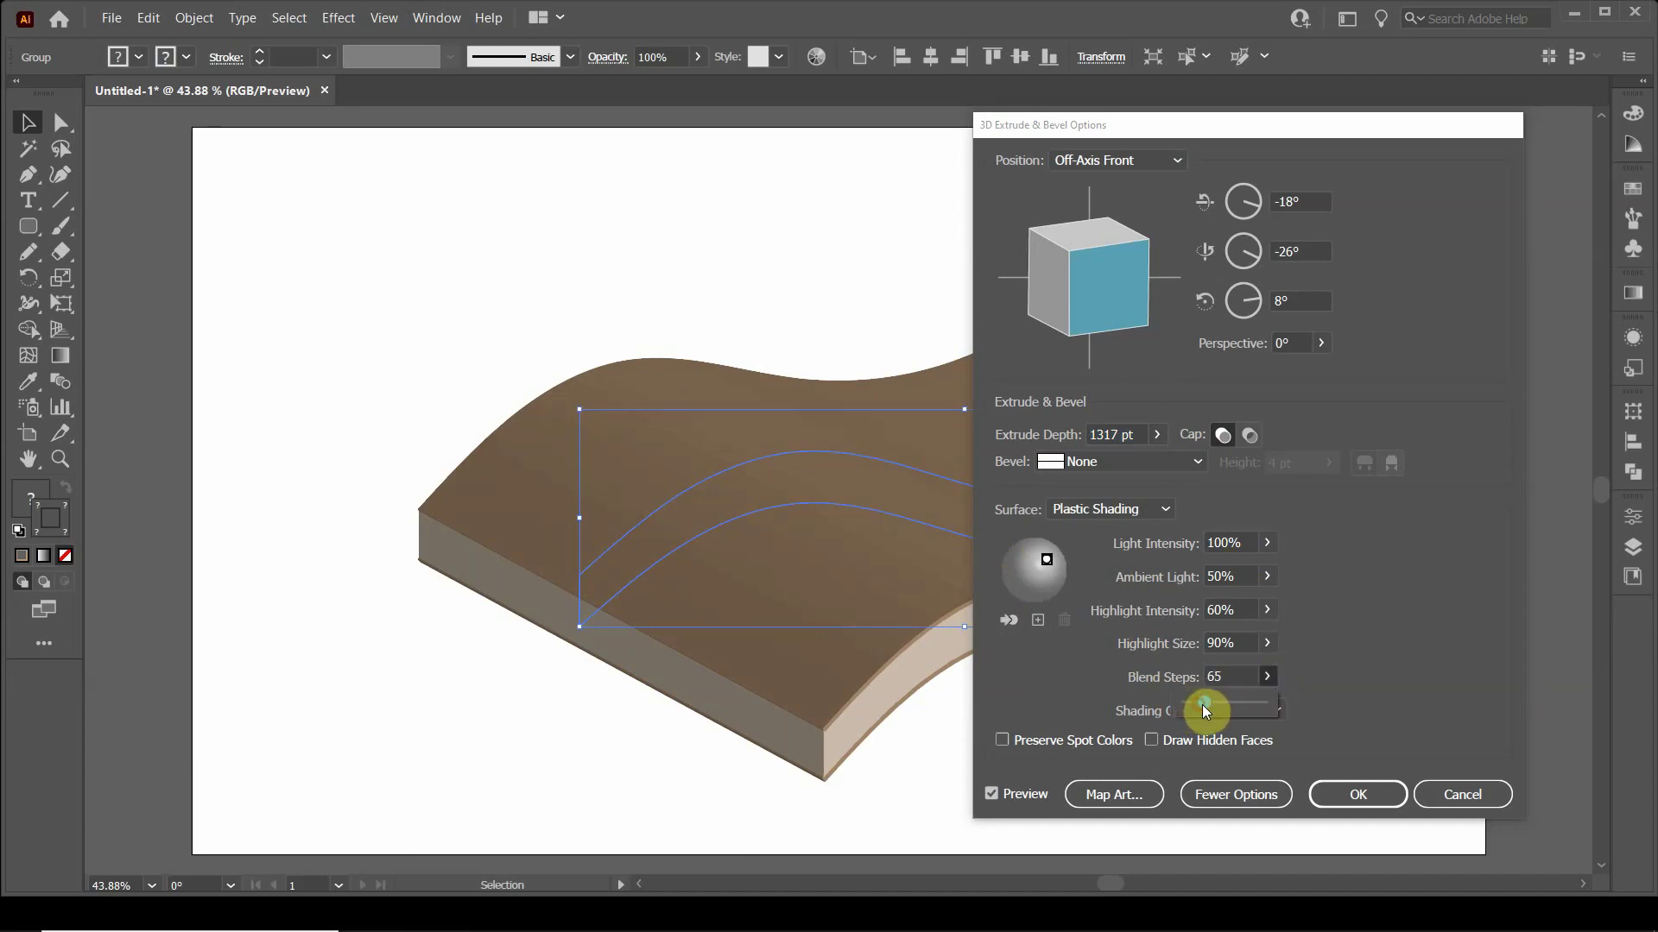
drag(1205, 704, 1207, 704)
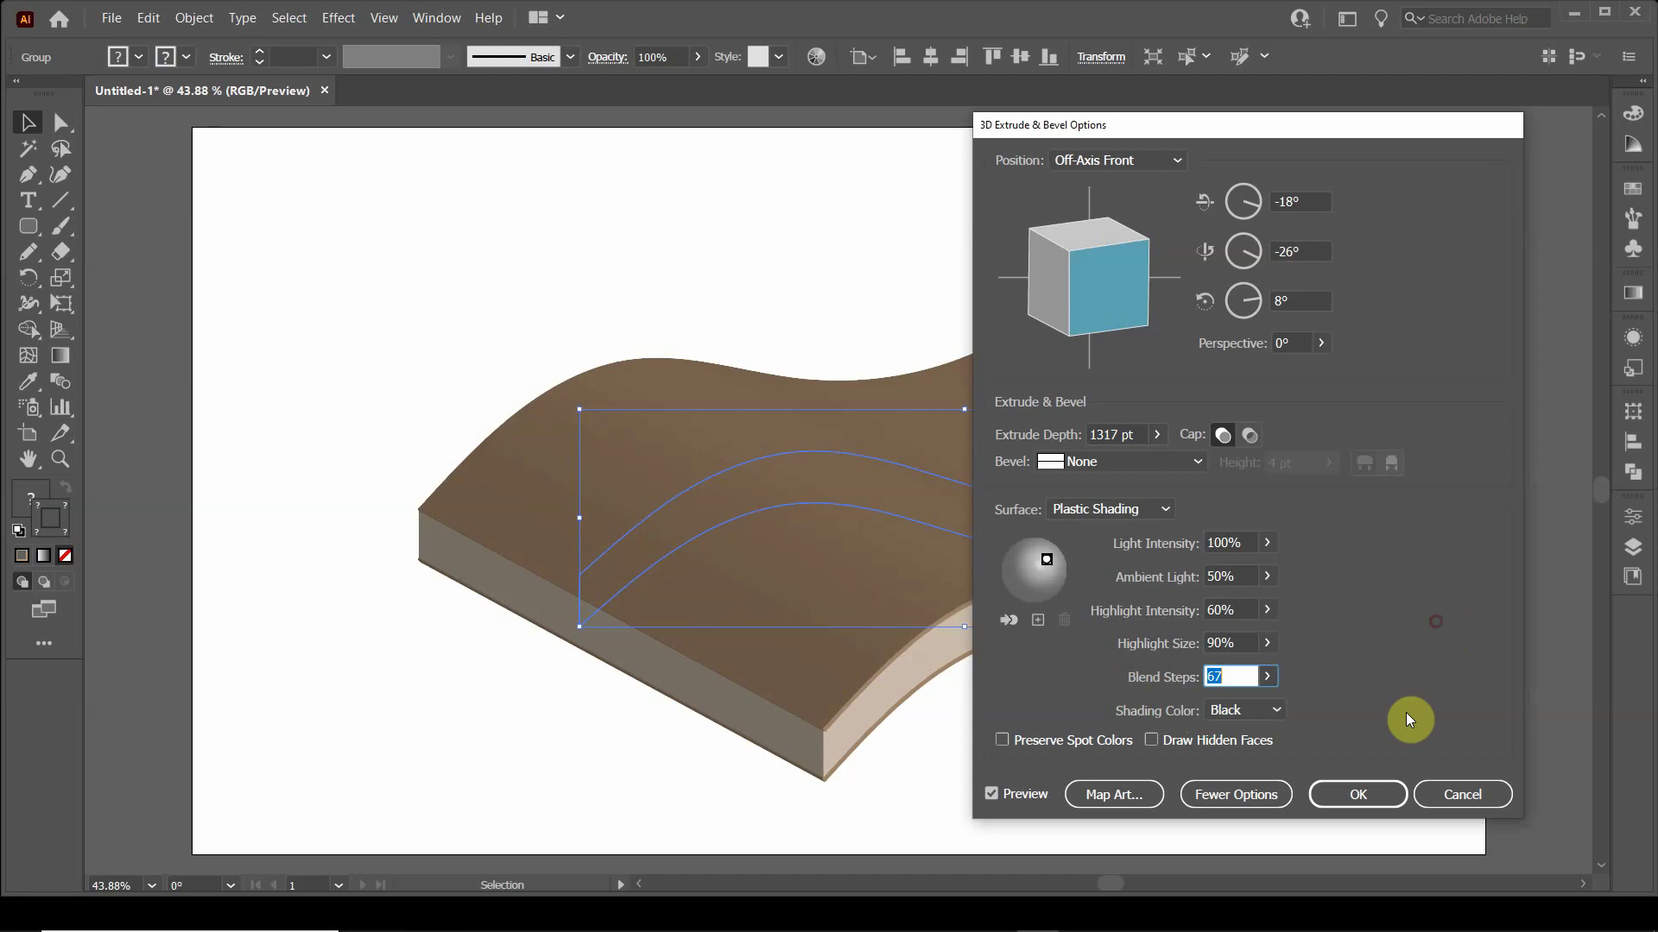
click(1357, 793)
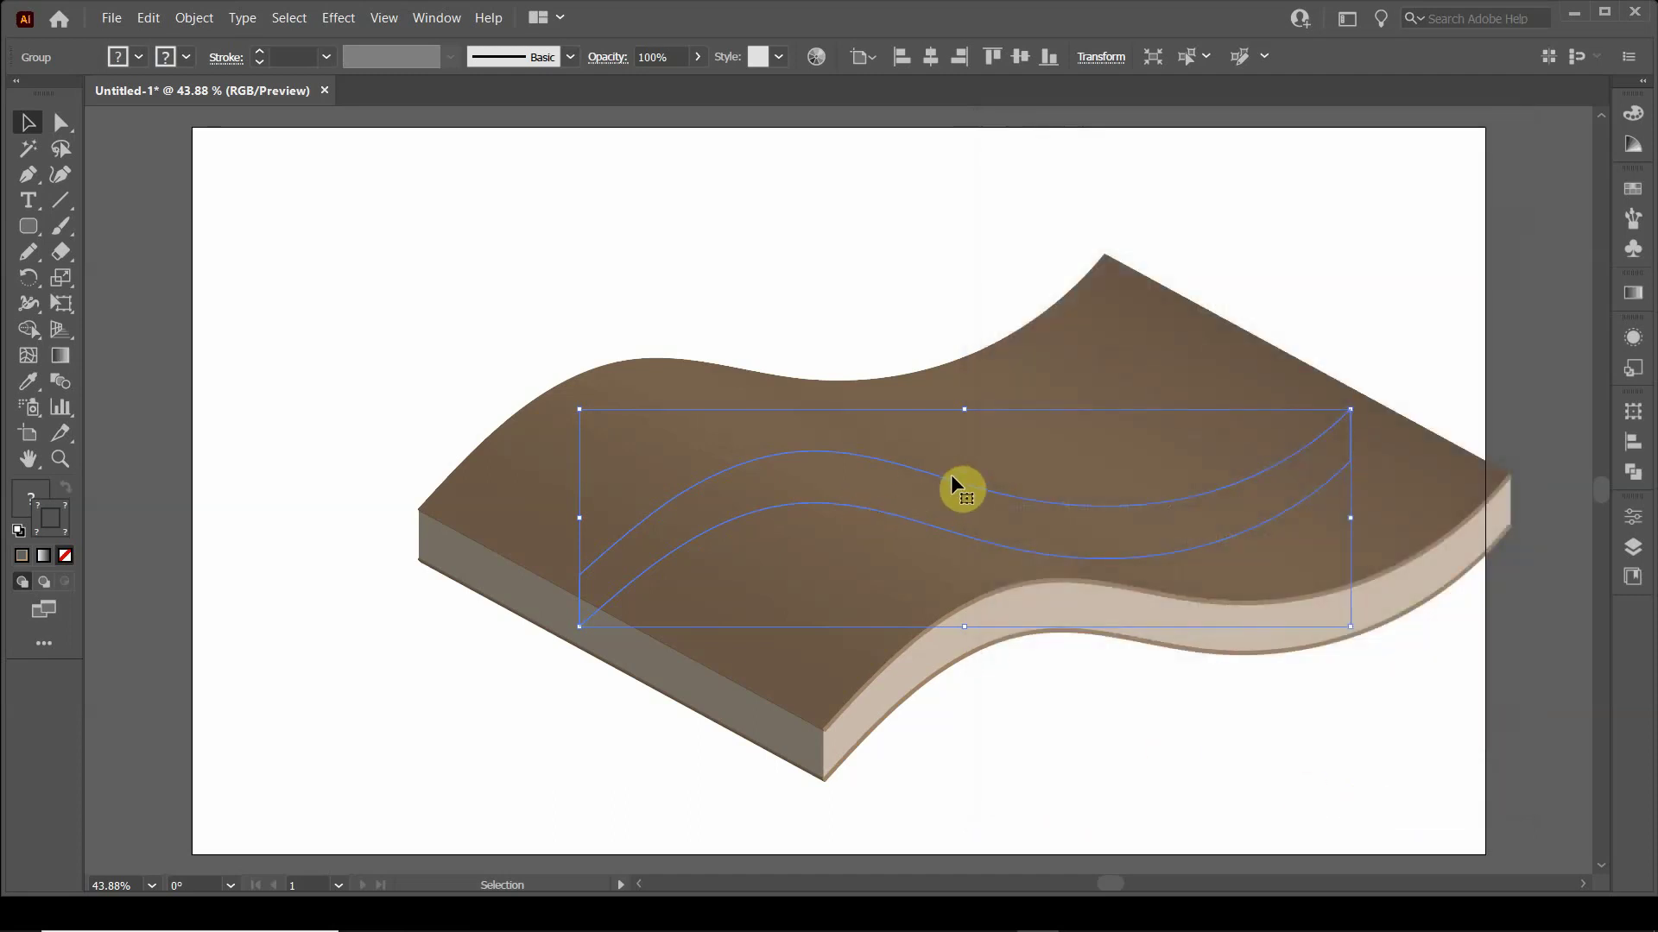
Move the extruded slab up-left and show its 3D Extrude & Bevel appearance entry.
drag(951, 474, 825, 393)
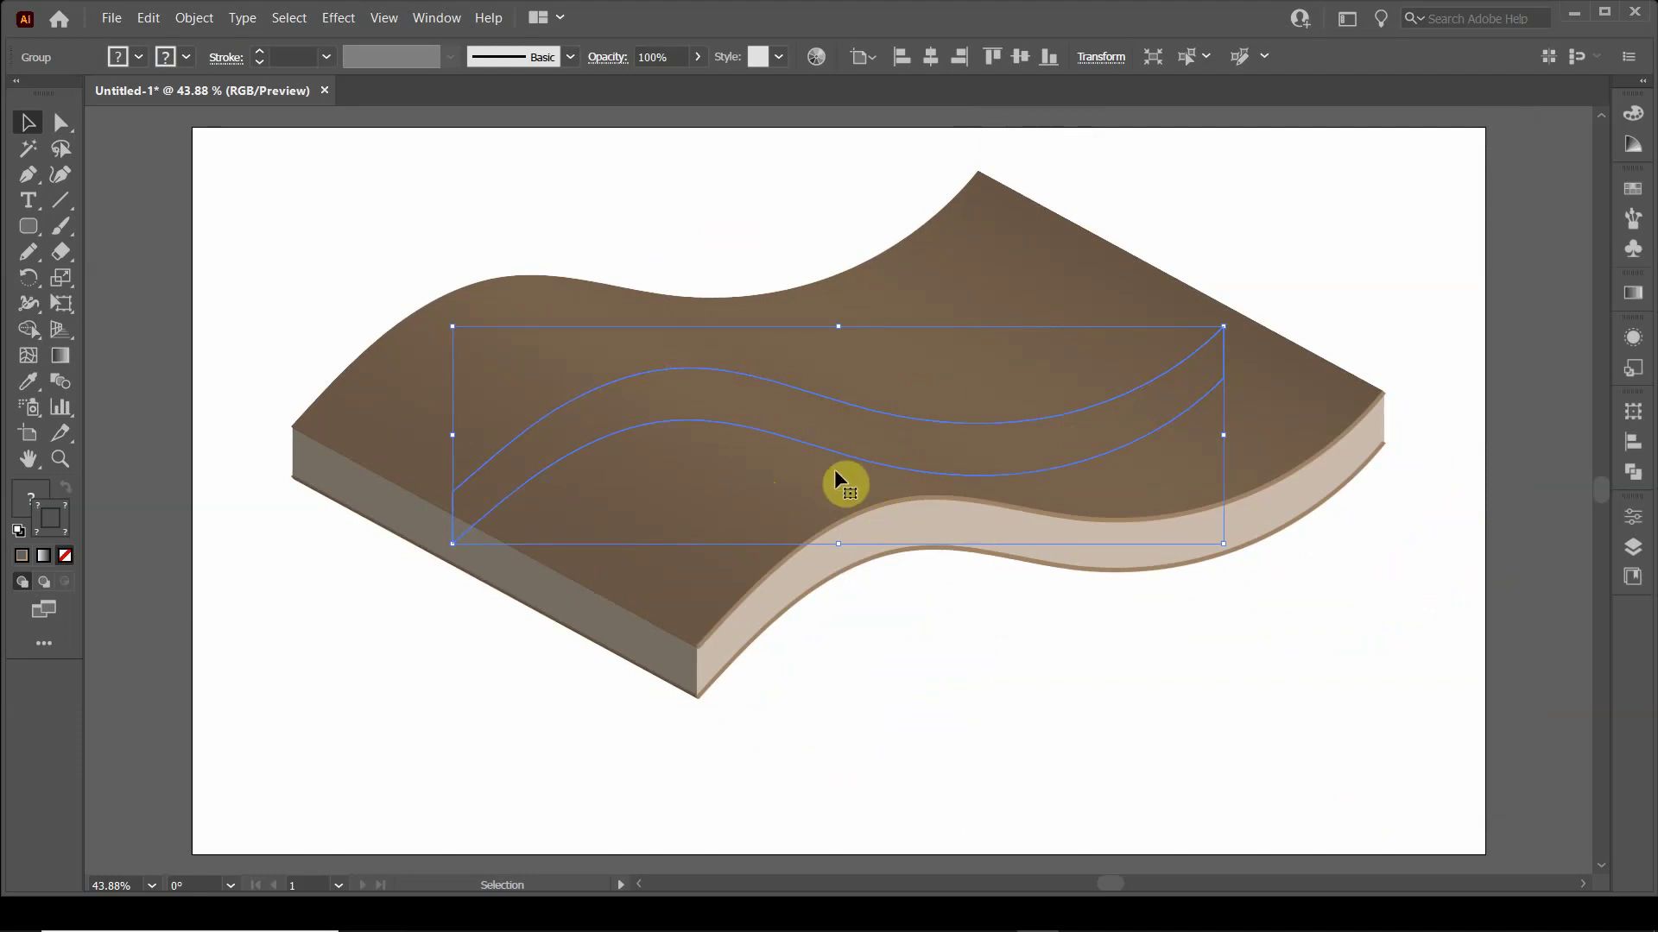
click(1634, 339)
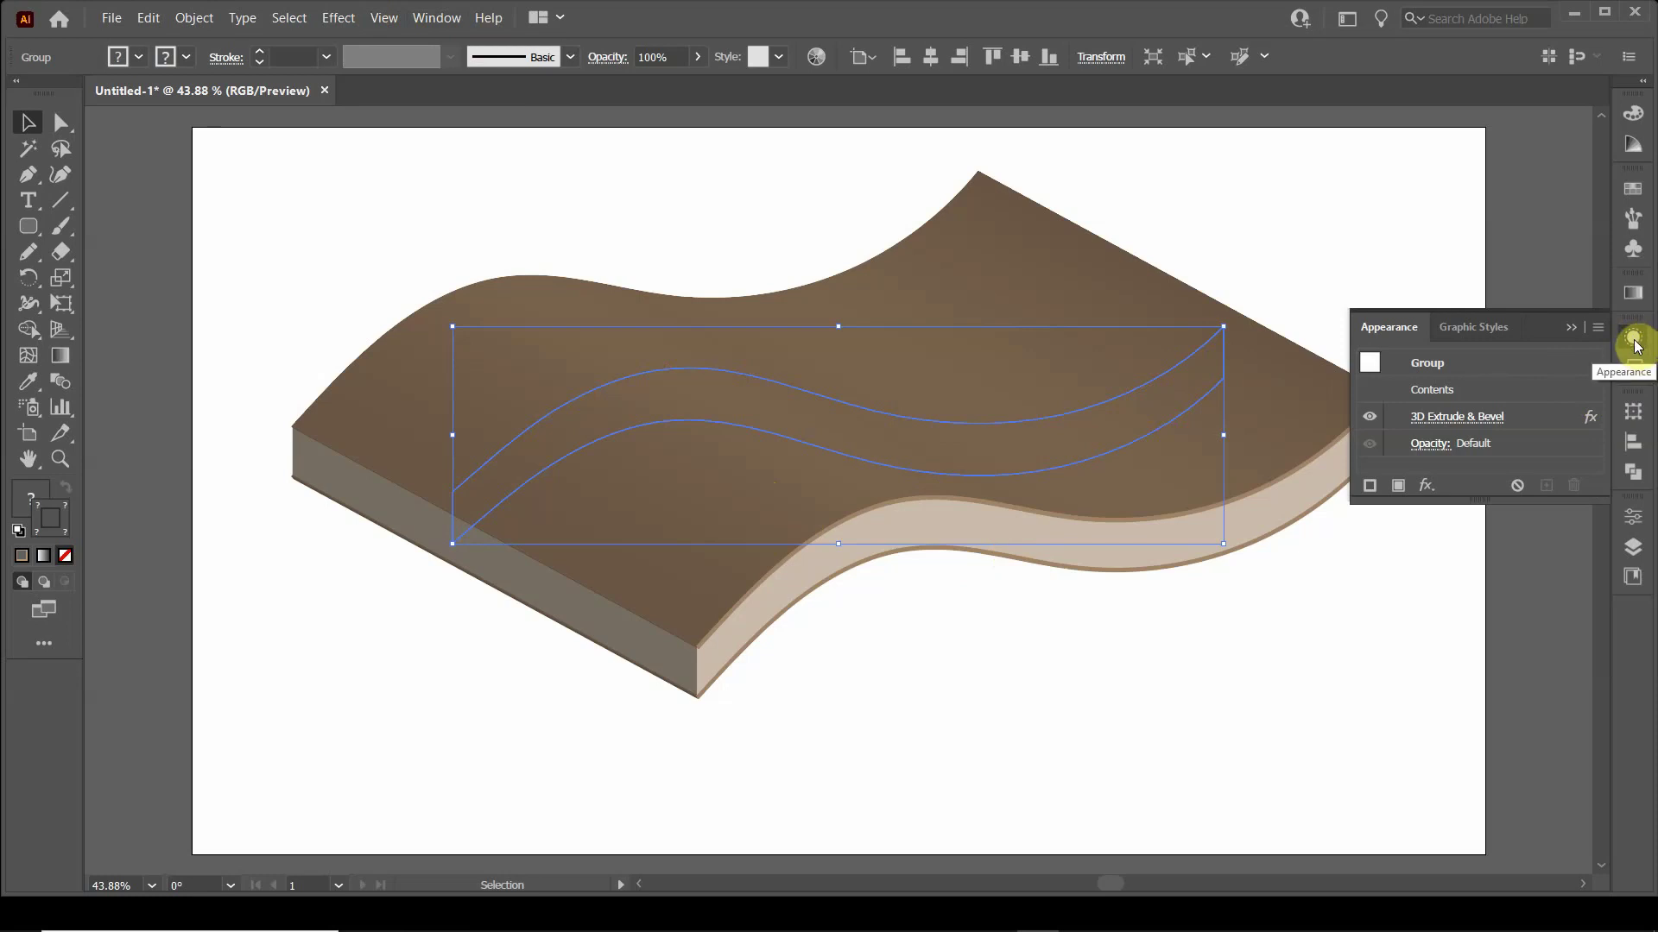
Toggle the 3D Extrude & Bevel effect off and on, leaving the brown extrusion visible, then deselect.
click(436, 17)
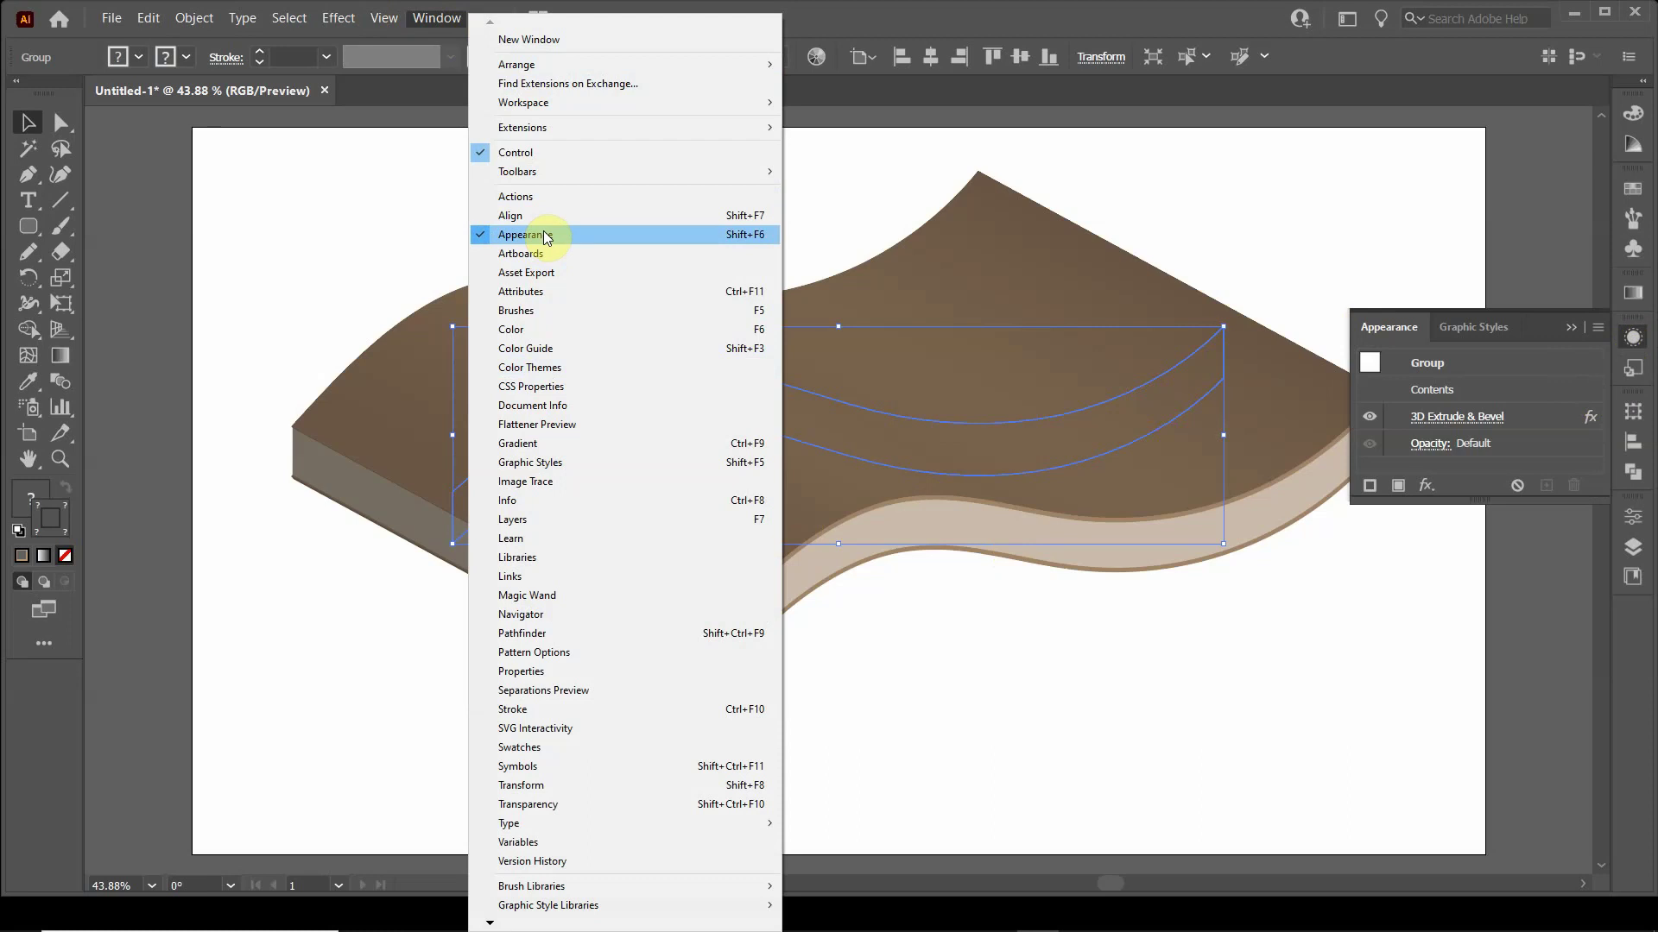
click(1019, 17)
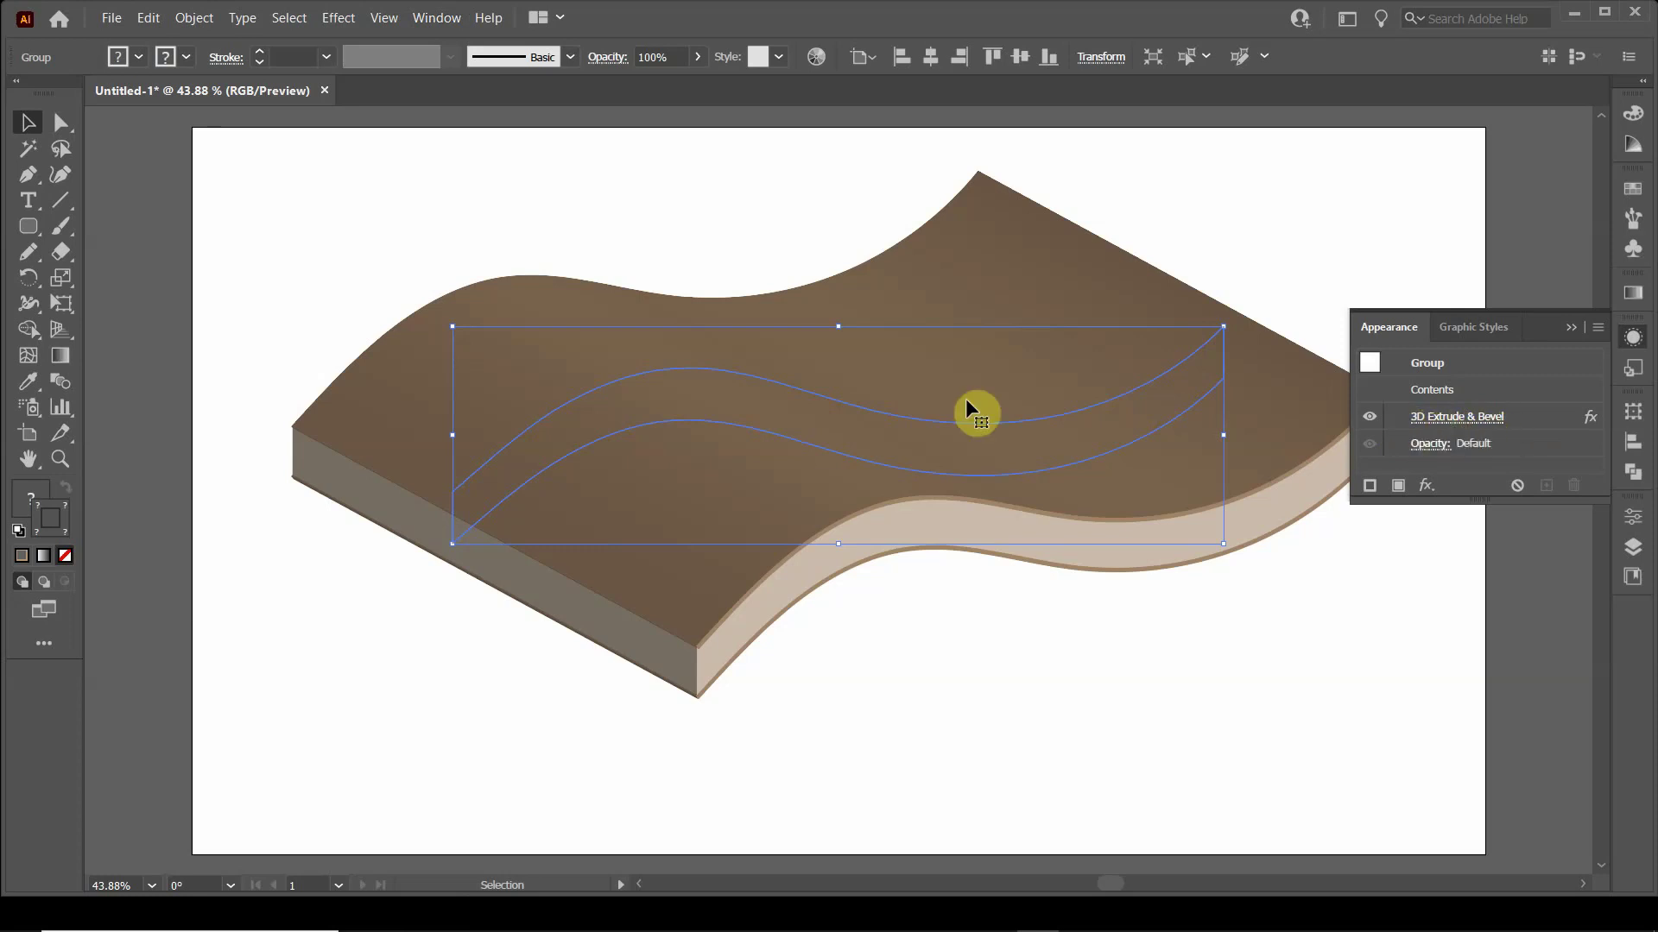
click(1368, 419)
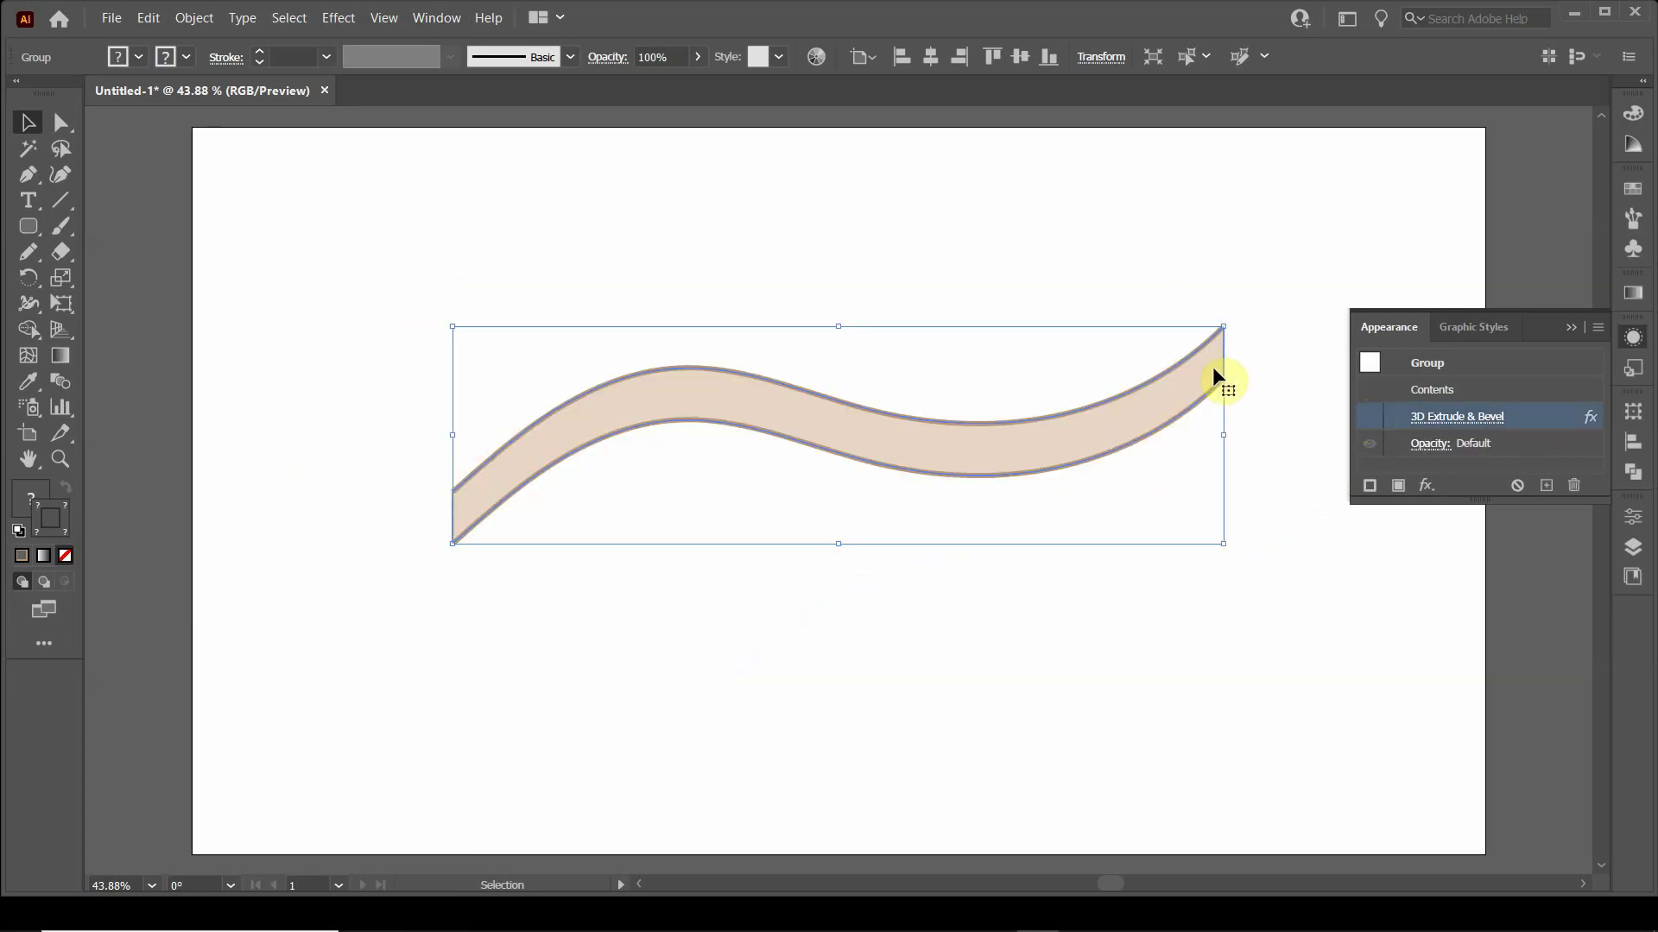
click(1371, 421)
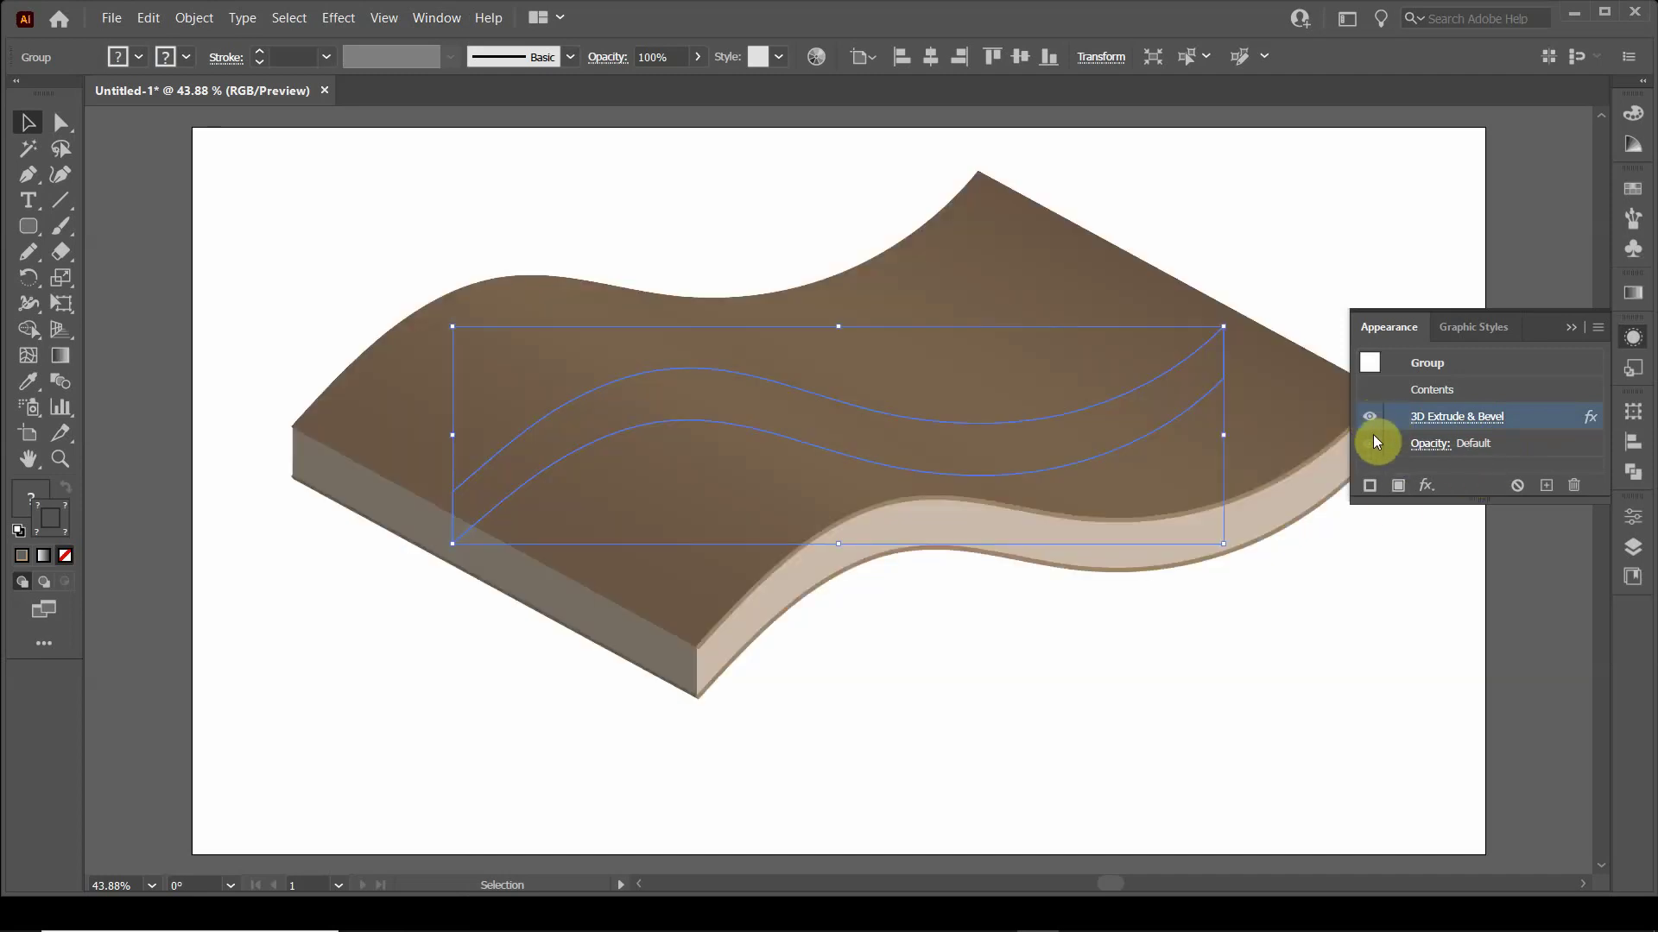
click(1371, 417)
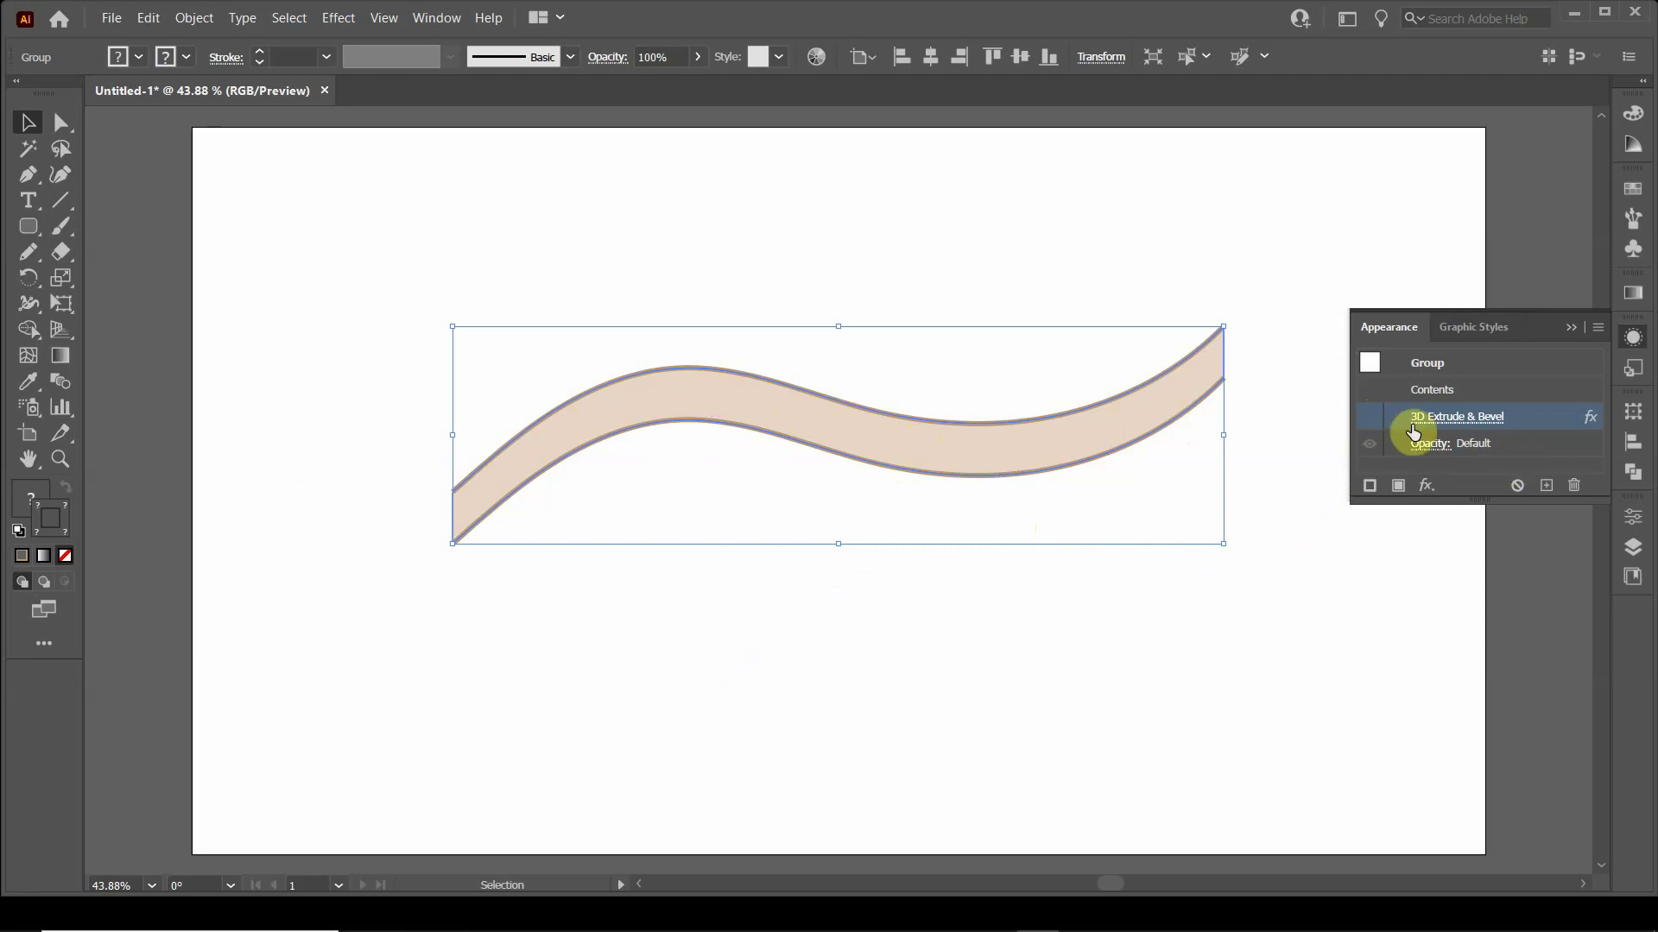
click(1372, 416)
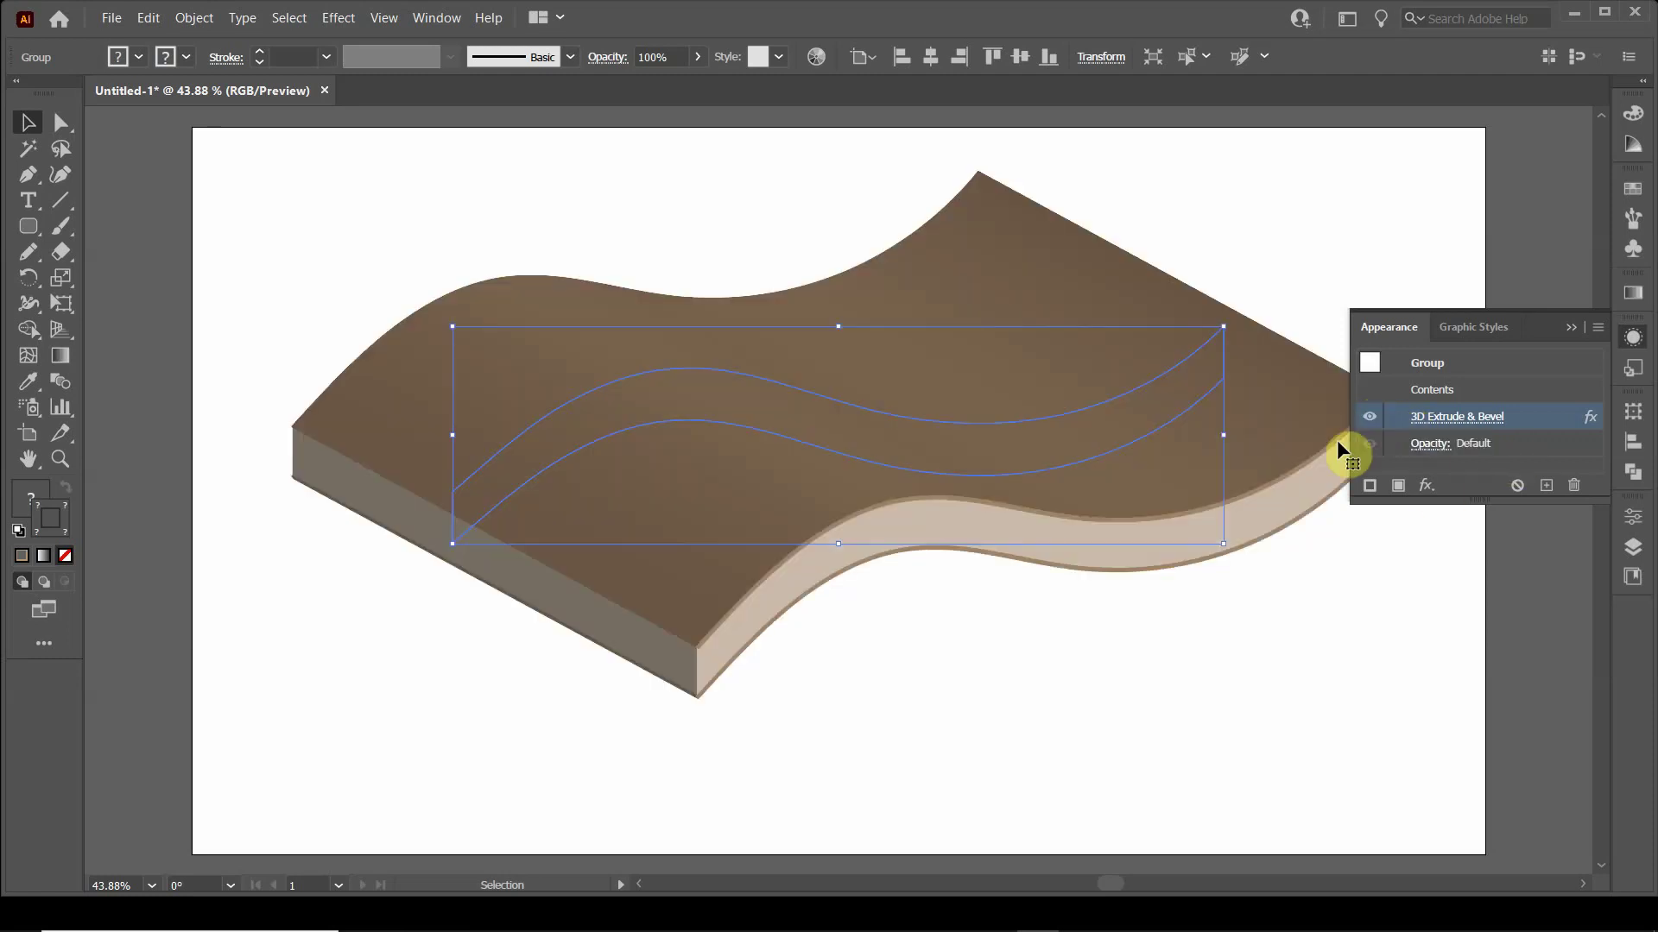
click(1575, 329)
click(1015, 701)
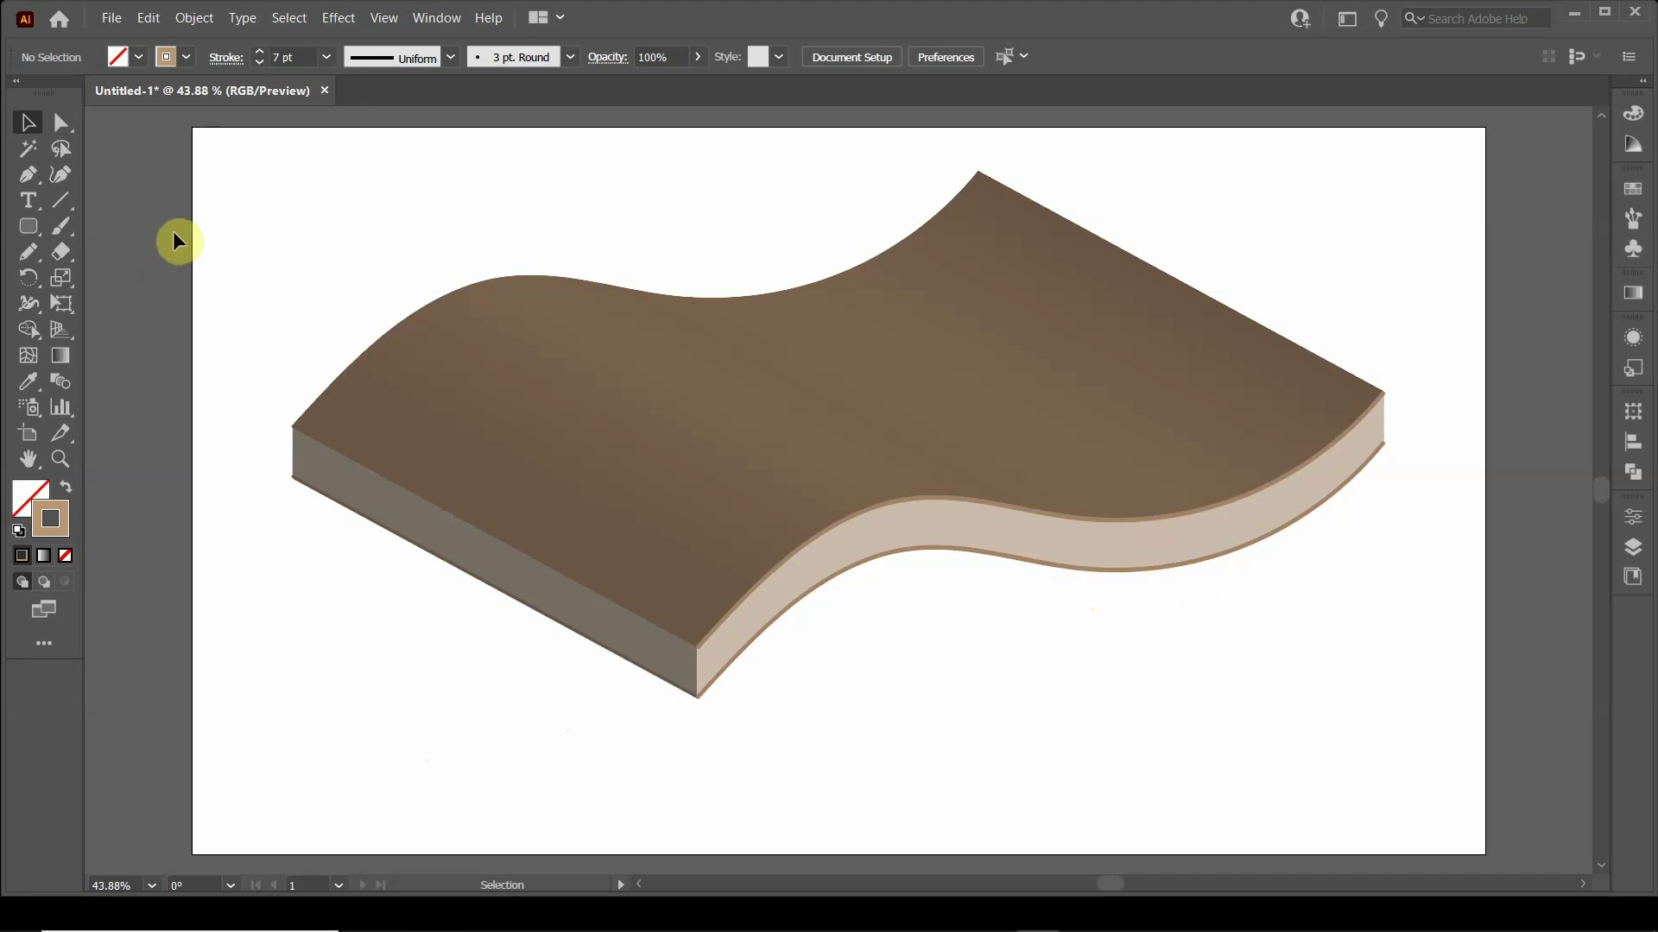
Draw a roughly 54 × 112 px rounded rectangle on the slab edge with green fill and outline.
click(28, 226)
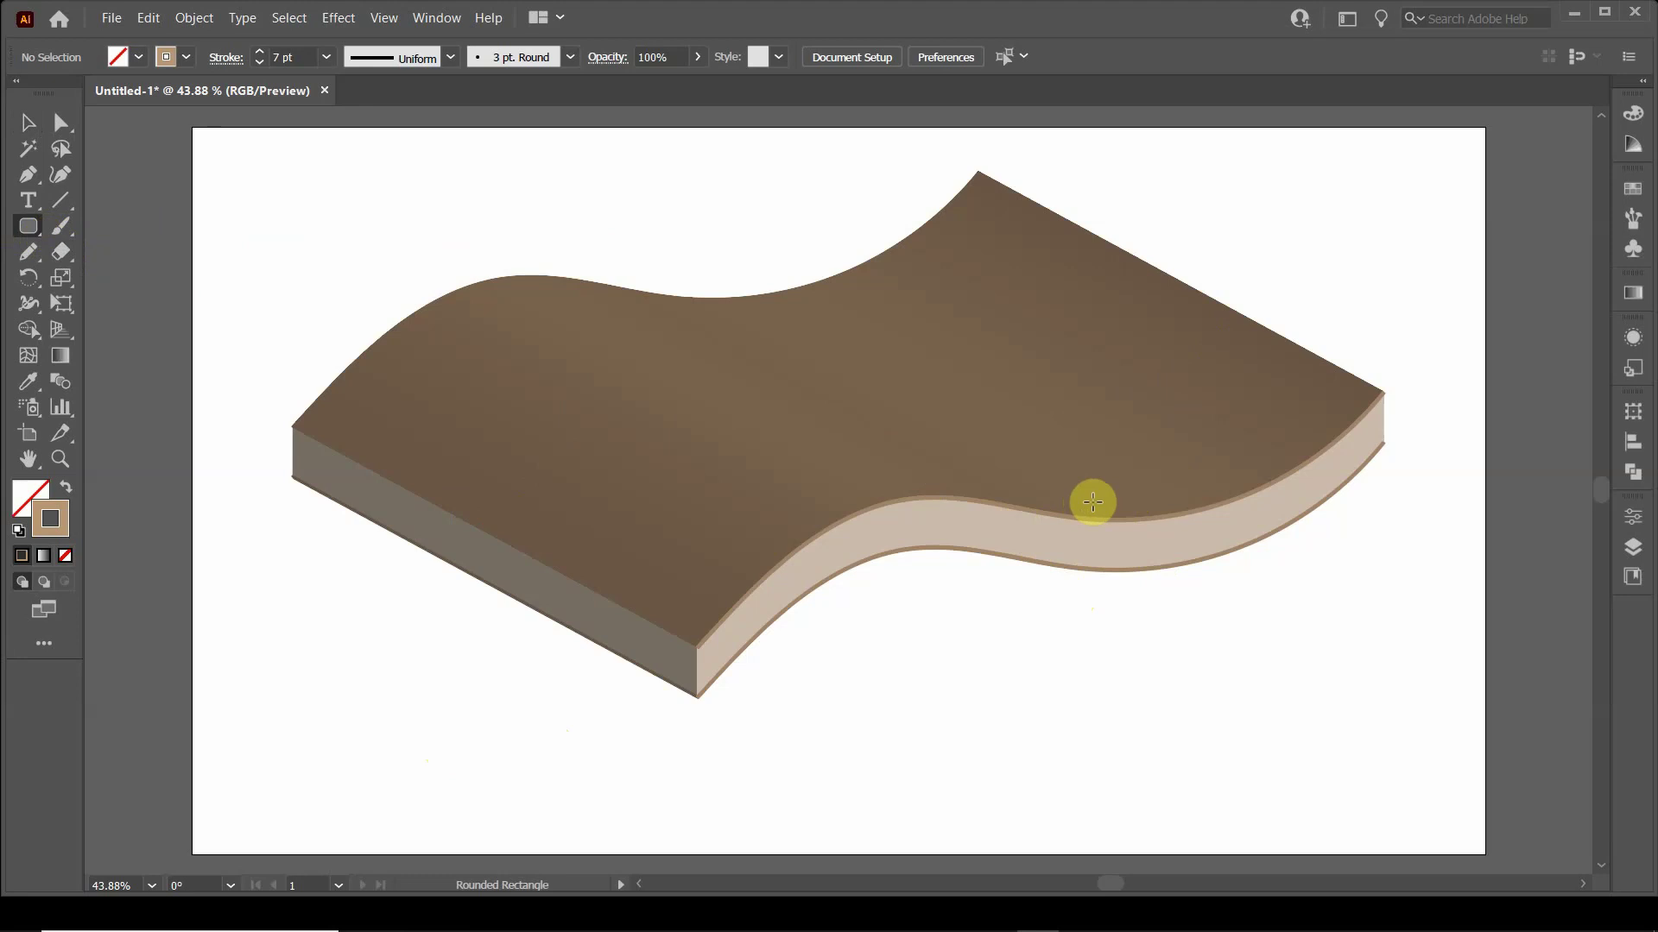
drag(1093, 502, 1131, 576)
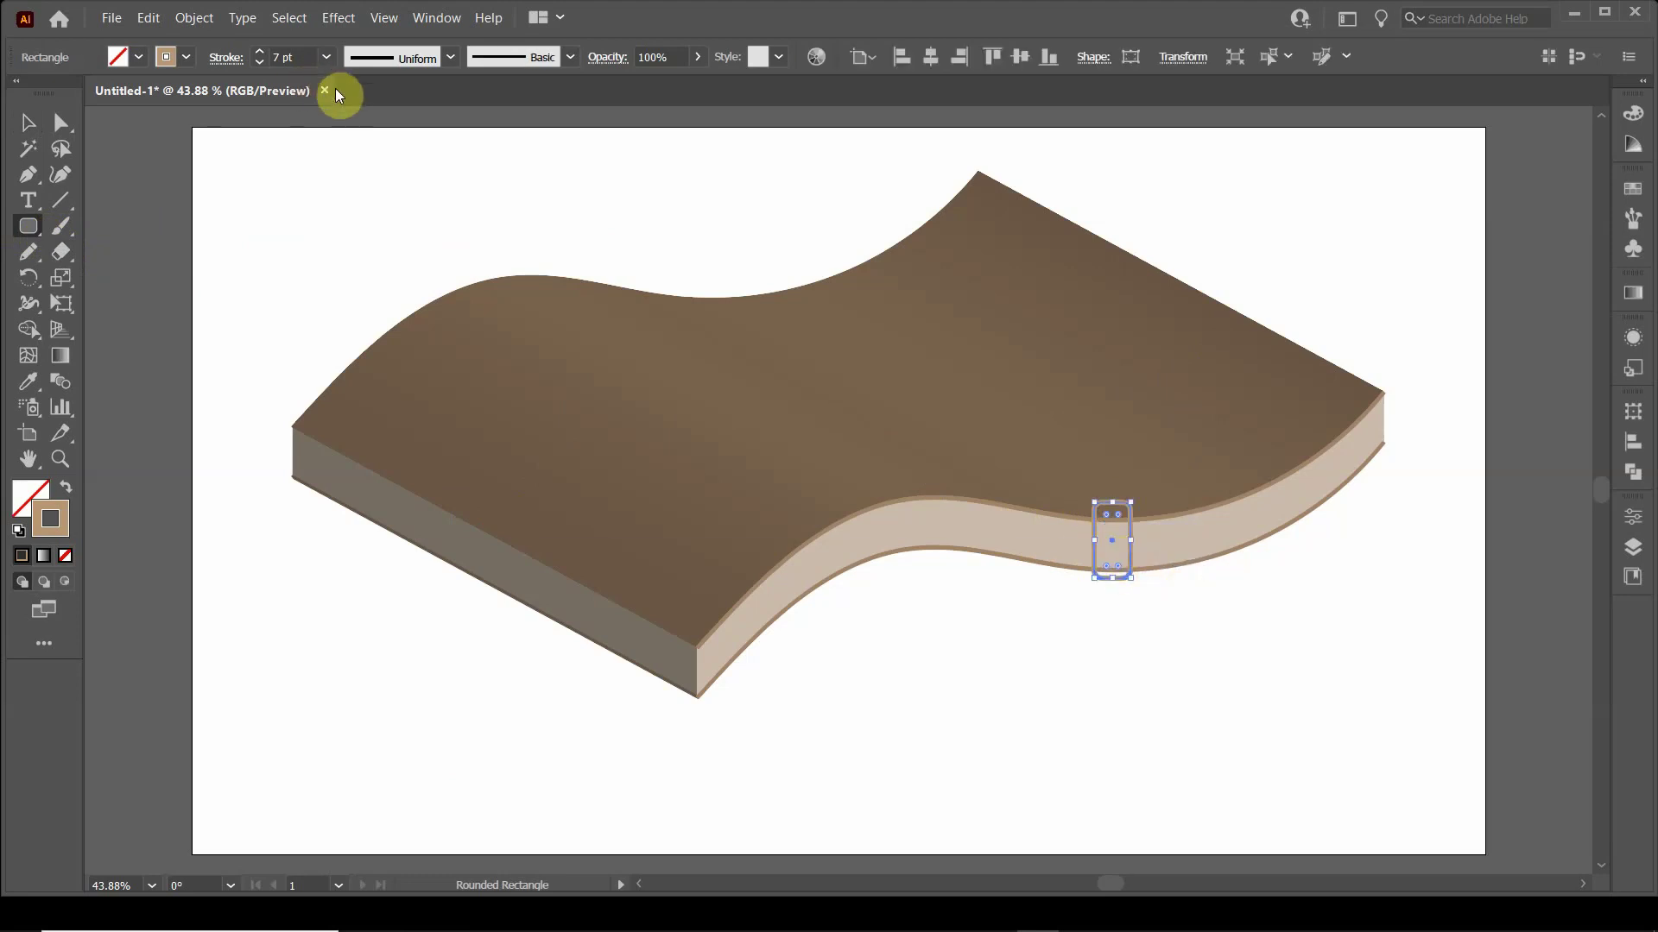
click(176, 64)
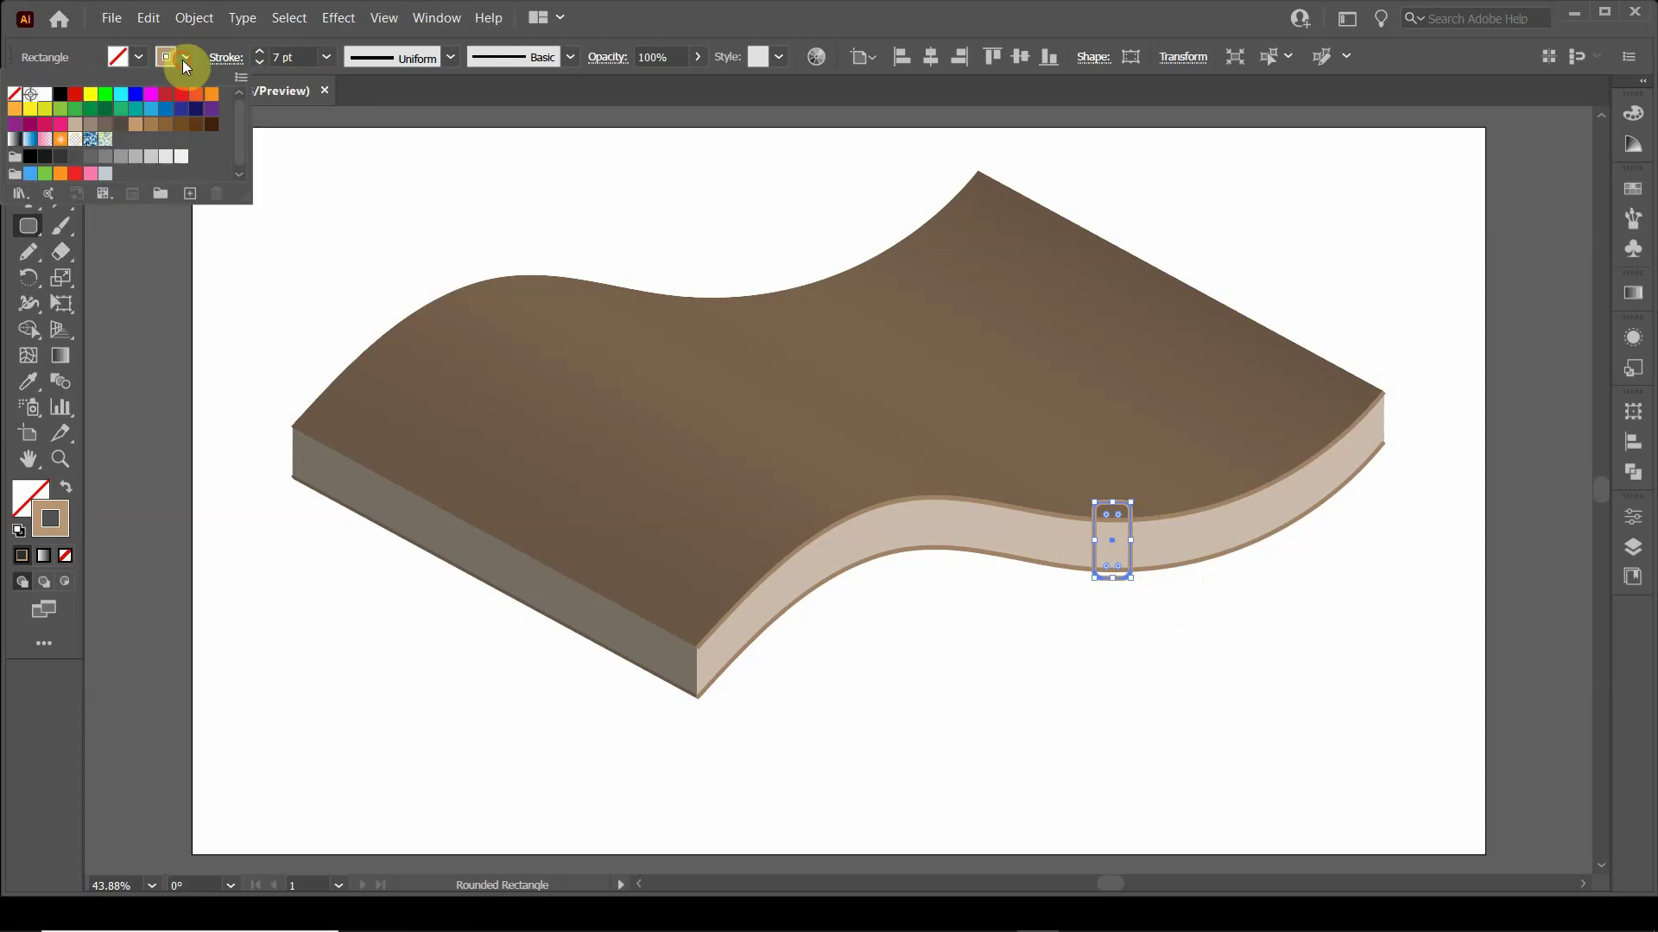
click(91, 111)
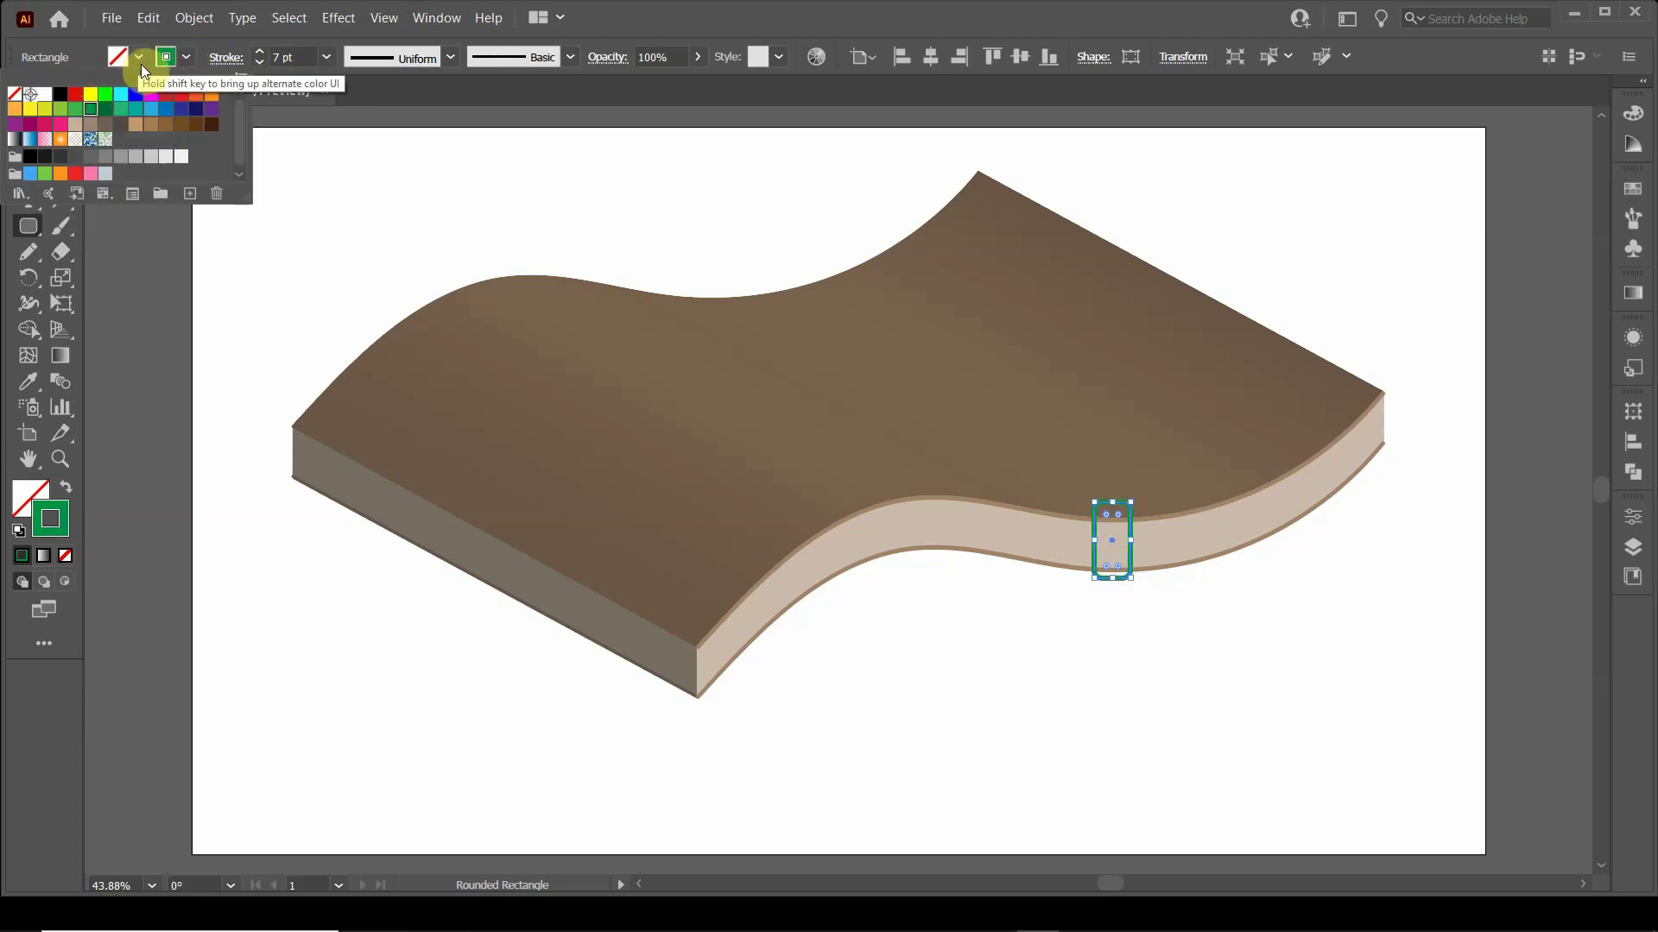
click(139, 60)
click(75, 108)
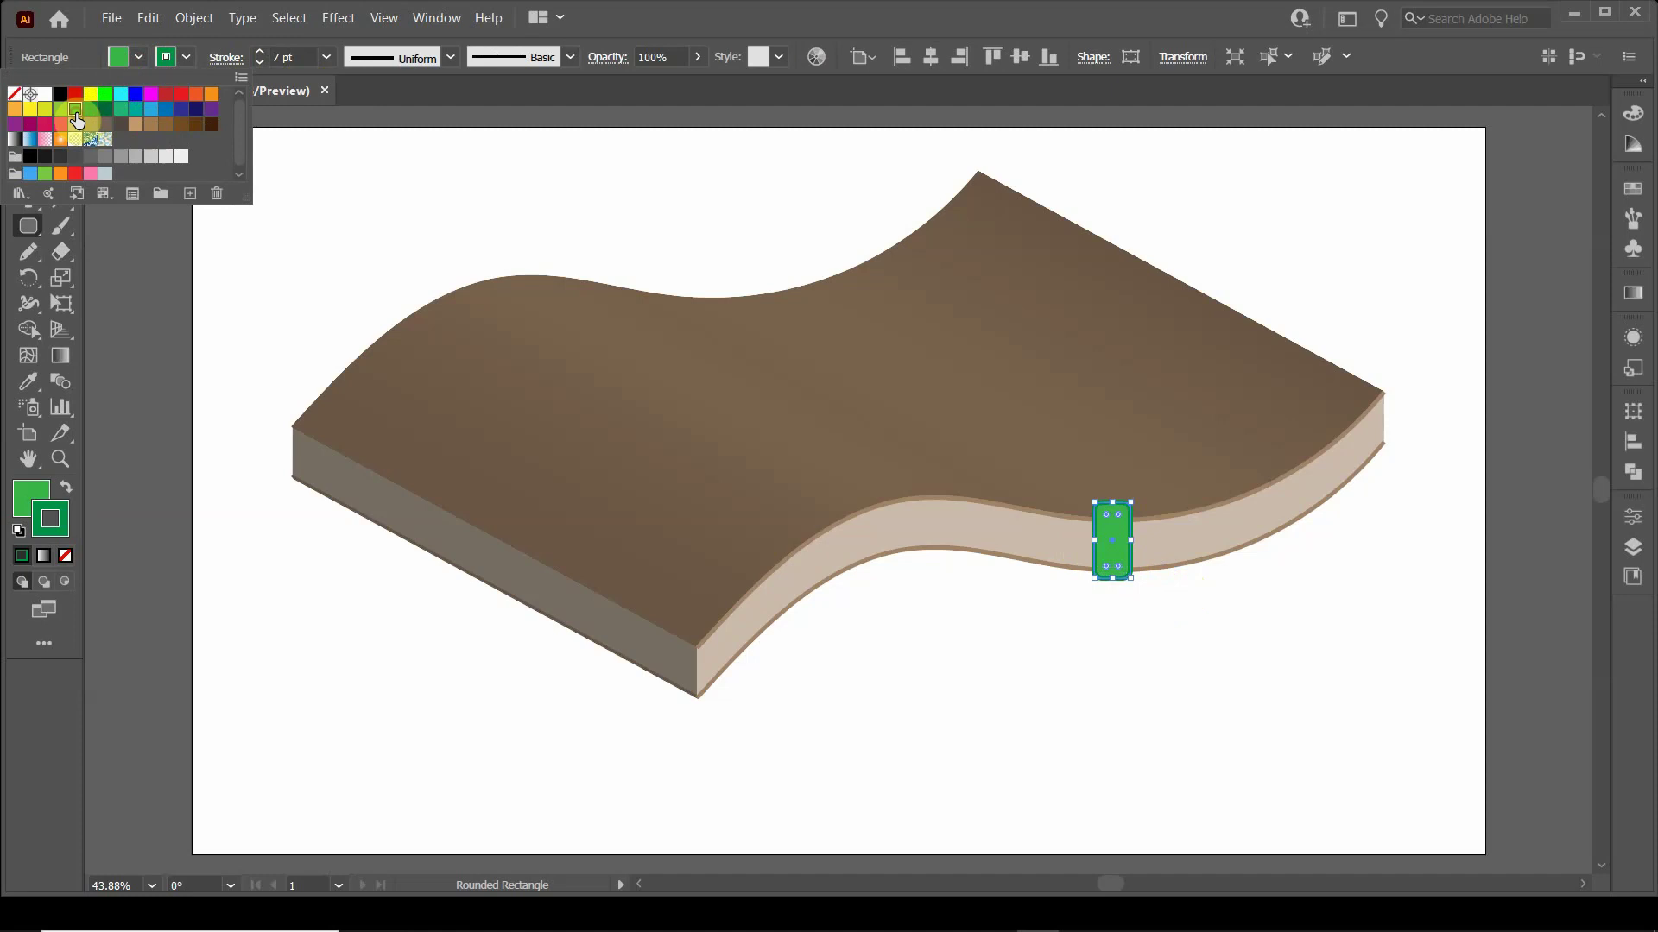
click(83, 62)
click(29, 121)
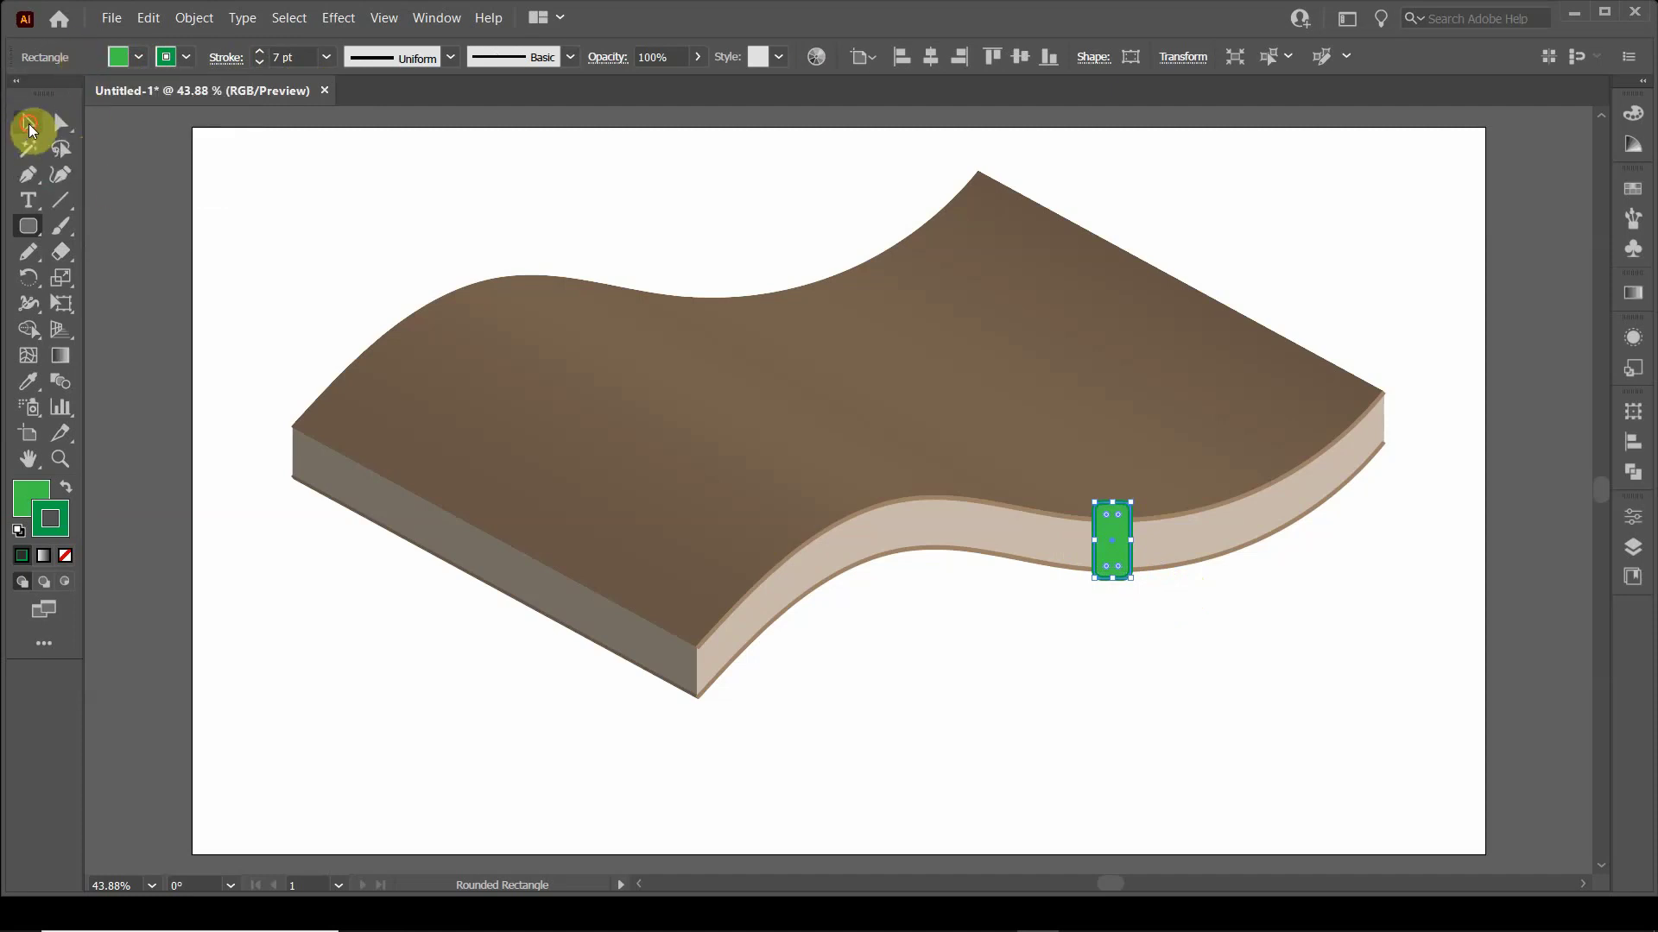
click(1116, 627)
click(1116, 557)
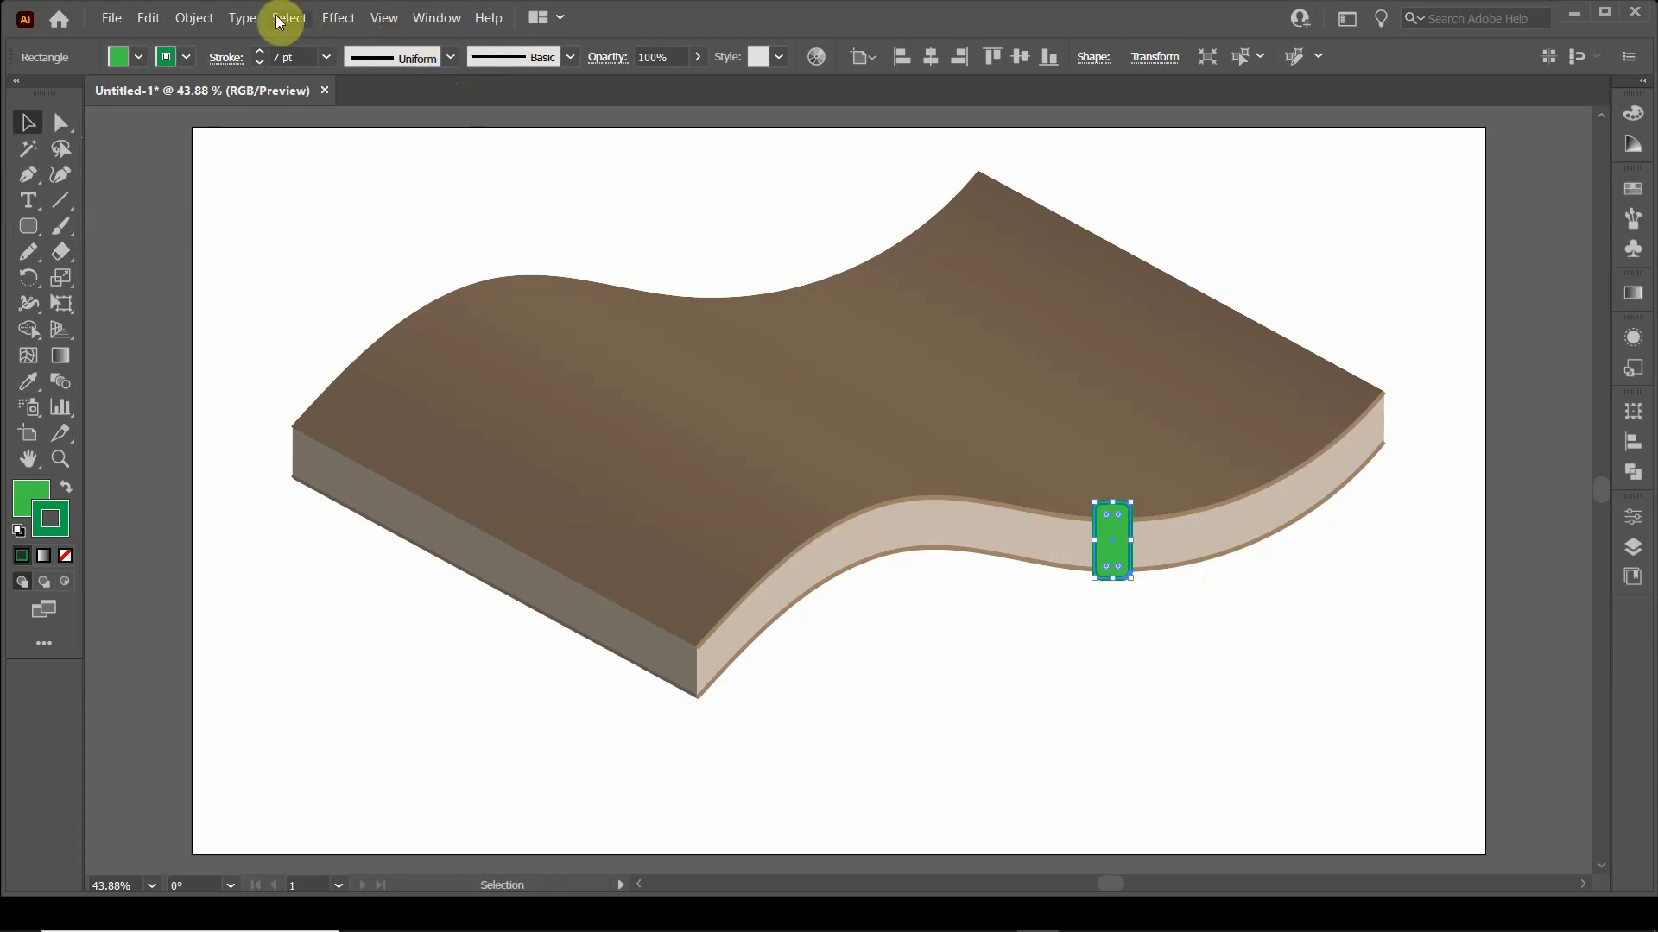
Apply a 3D Revolve effect to the green rectangle with a 180° angle.
click(345, 21)
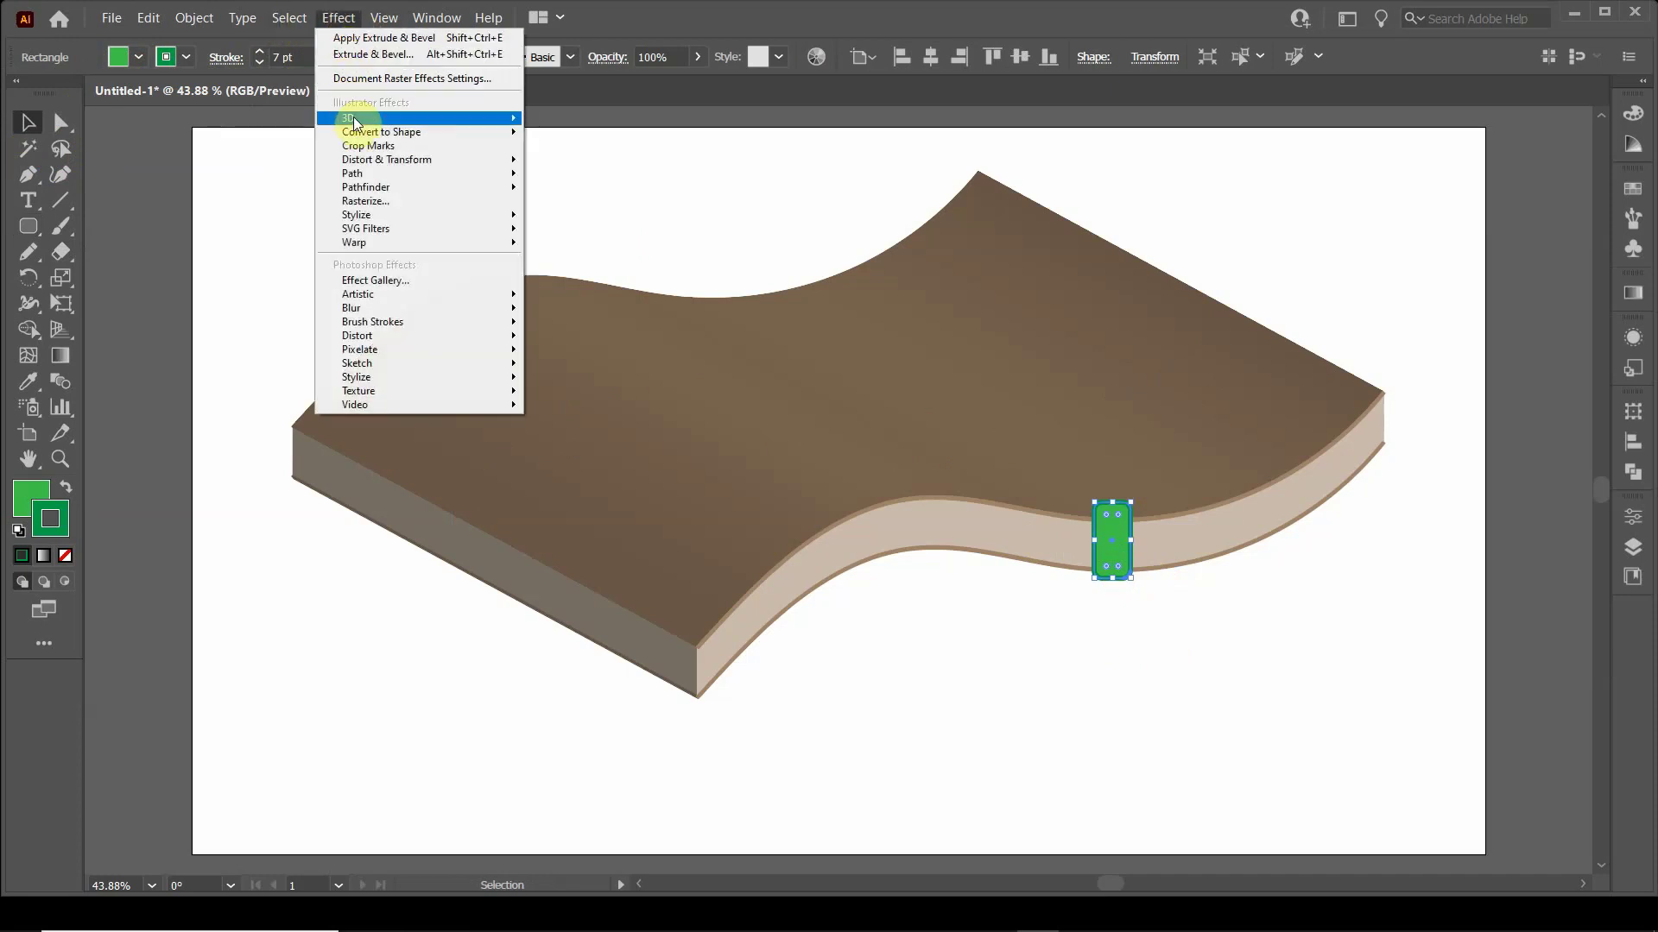
mouse_move(354, 116)
click(583, 142)
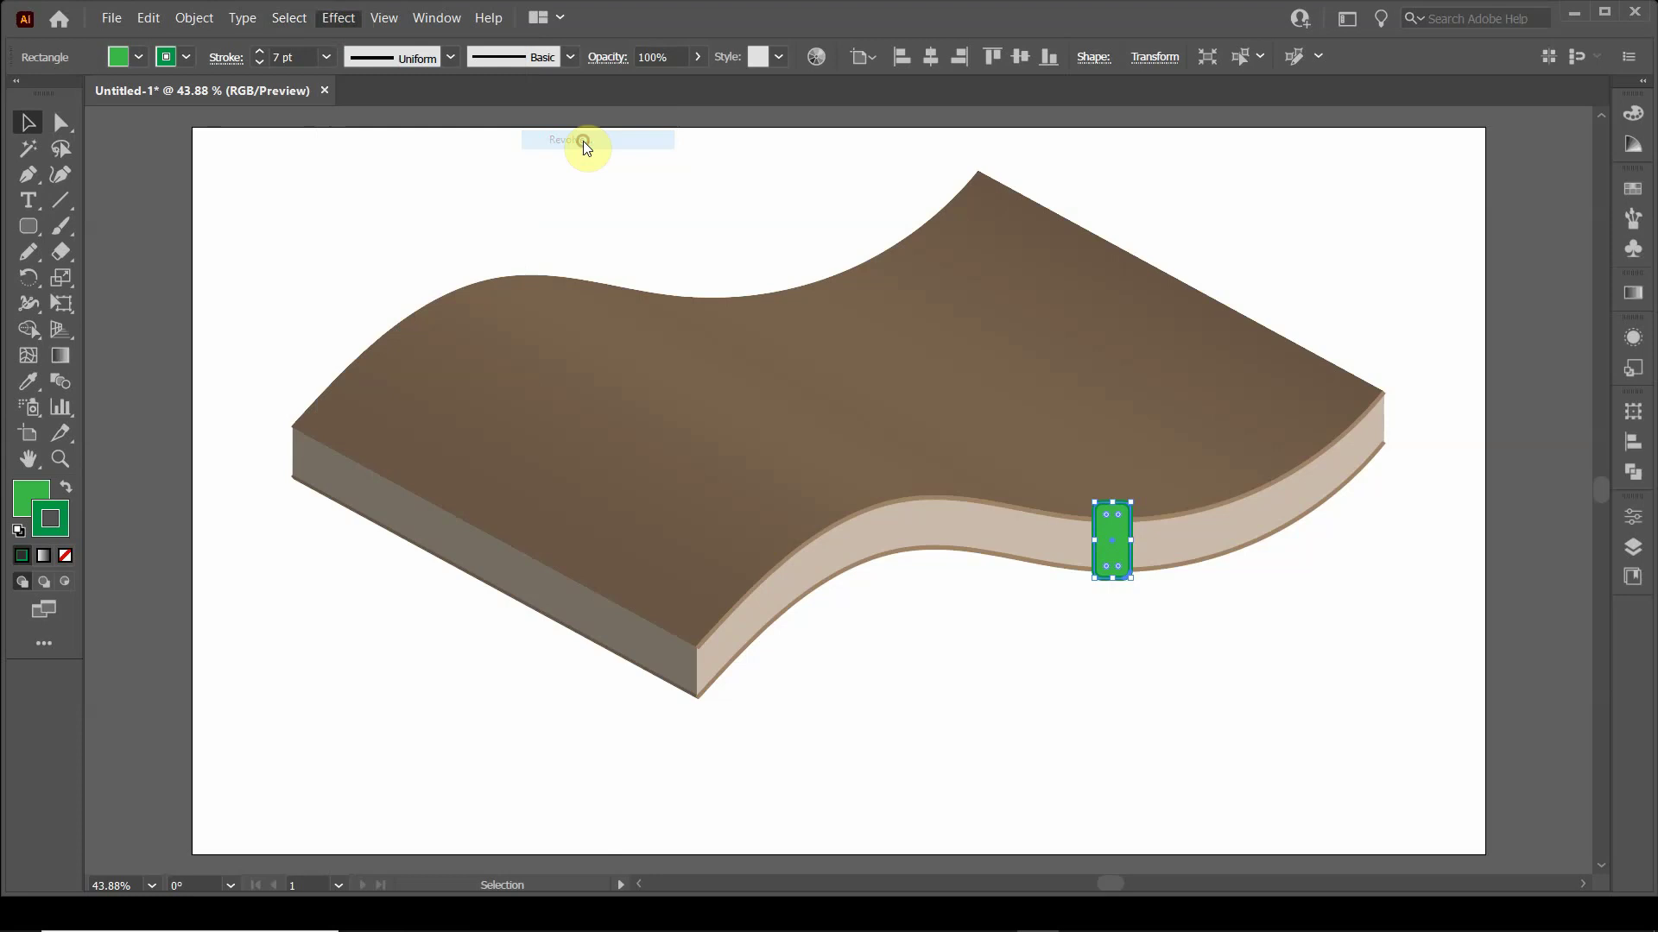
drag(1161, 127, 386, 120)
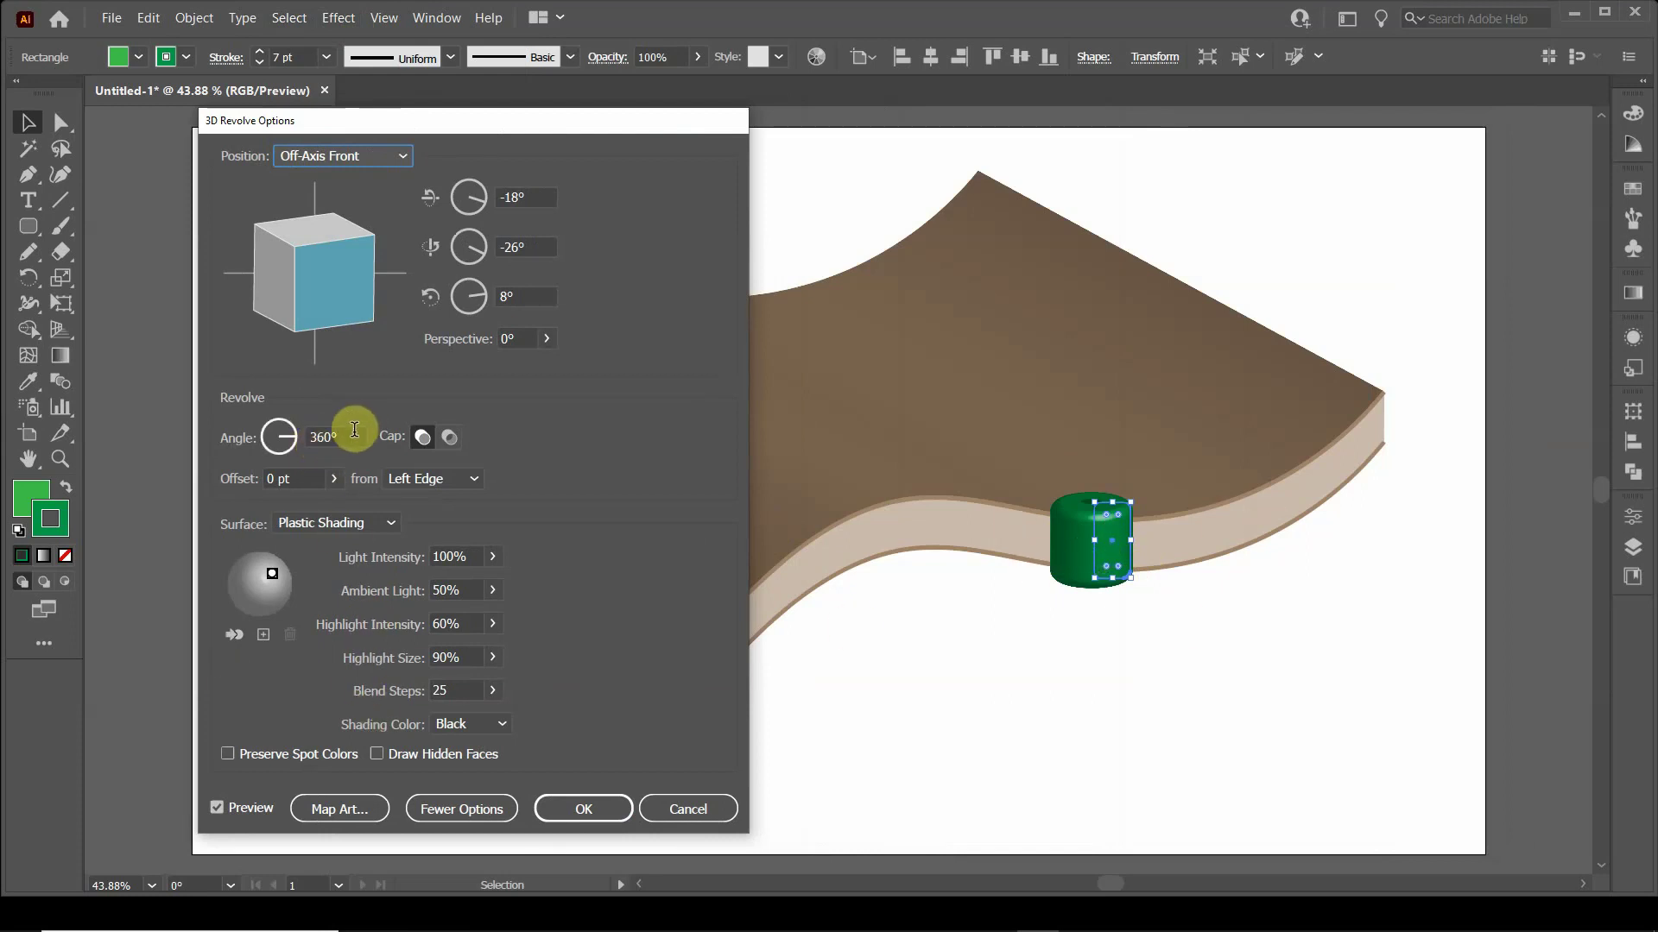
drag(352, 431, 298, 436)
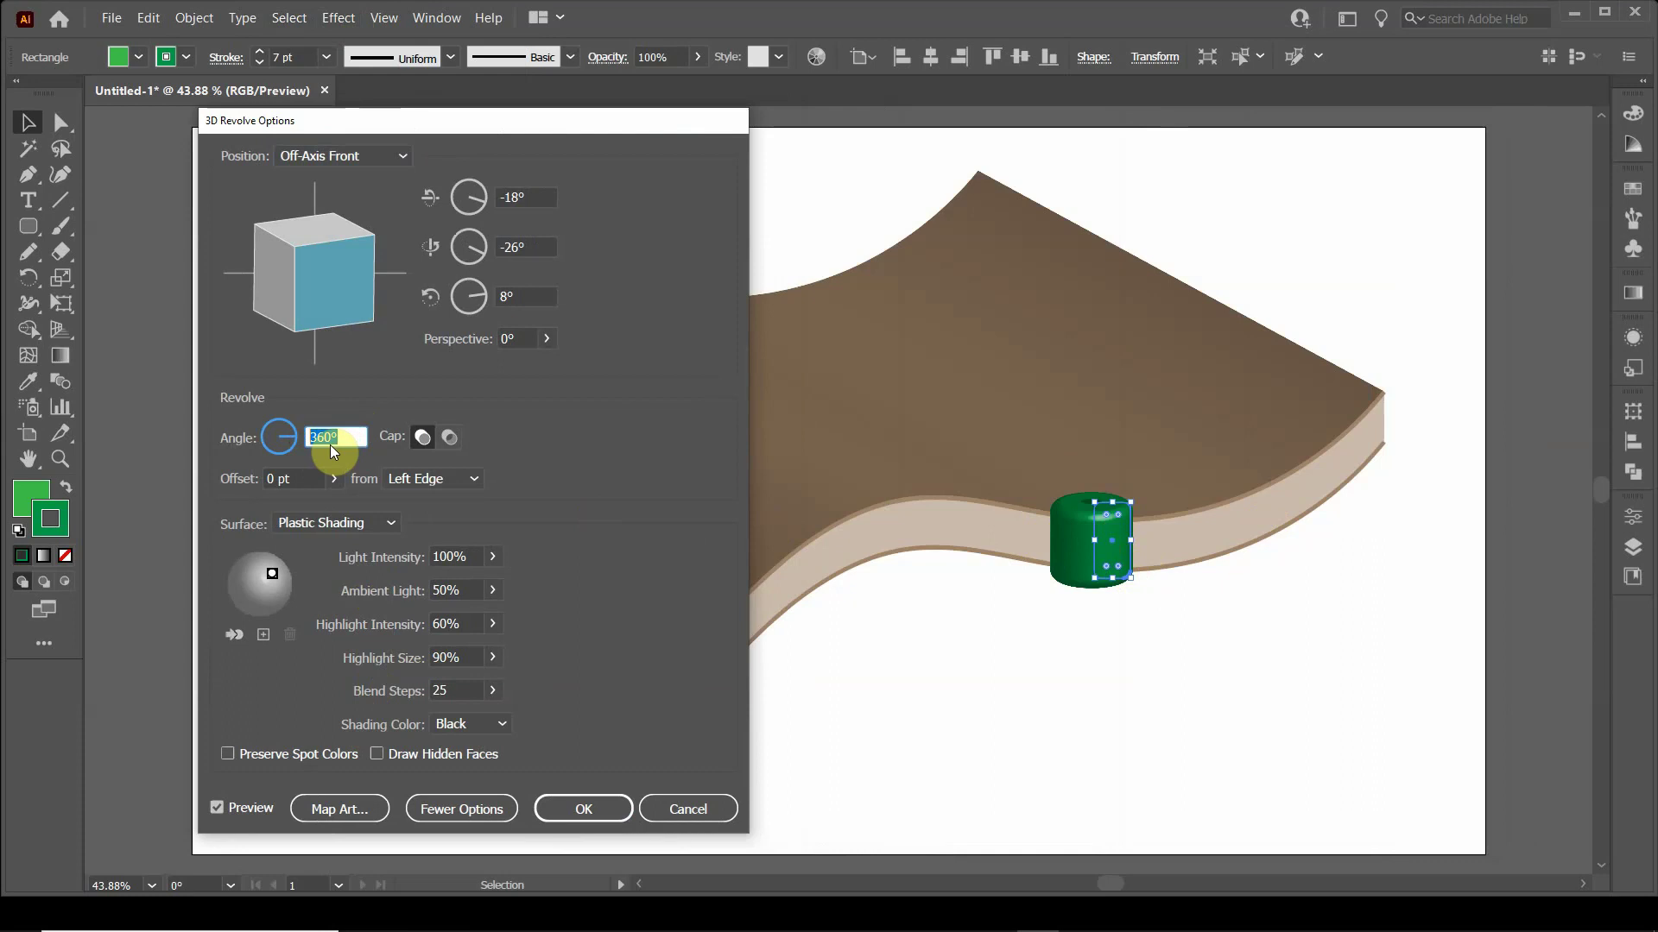
text(180)
click(529, 297)
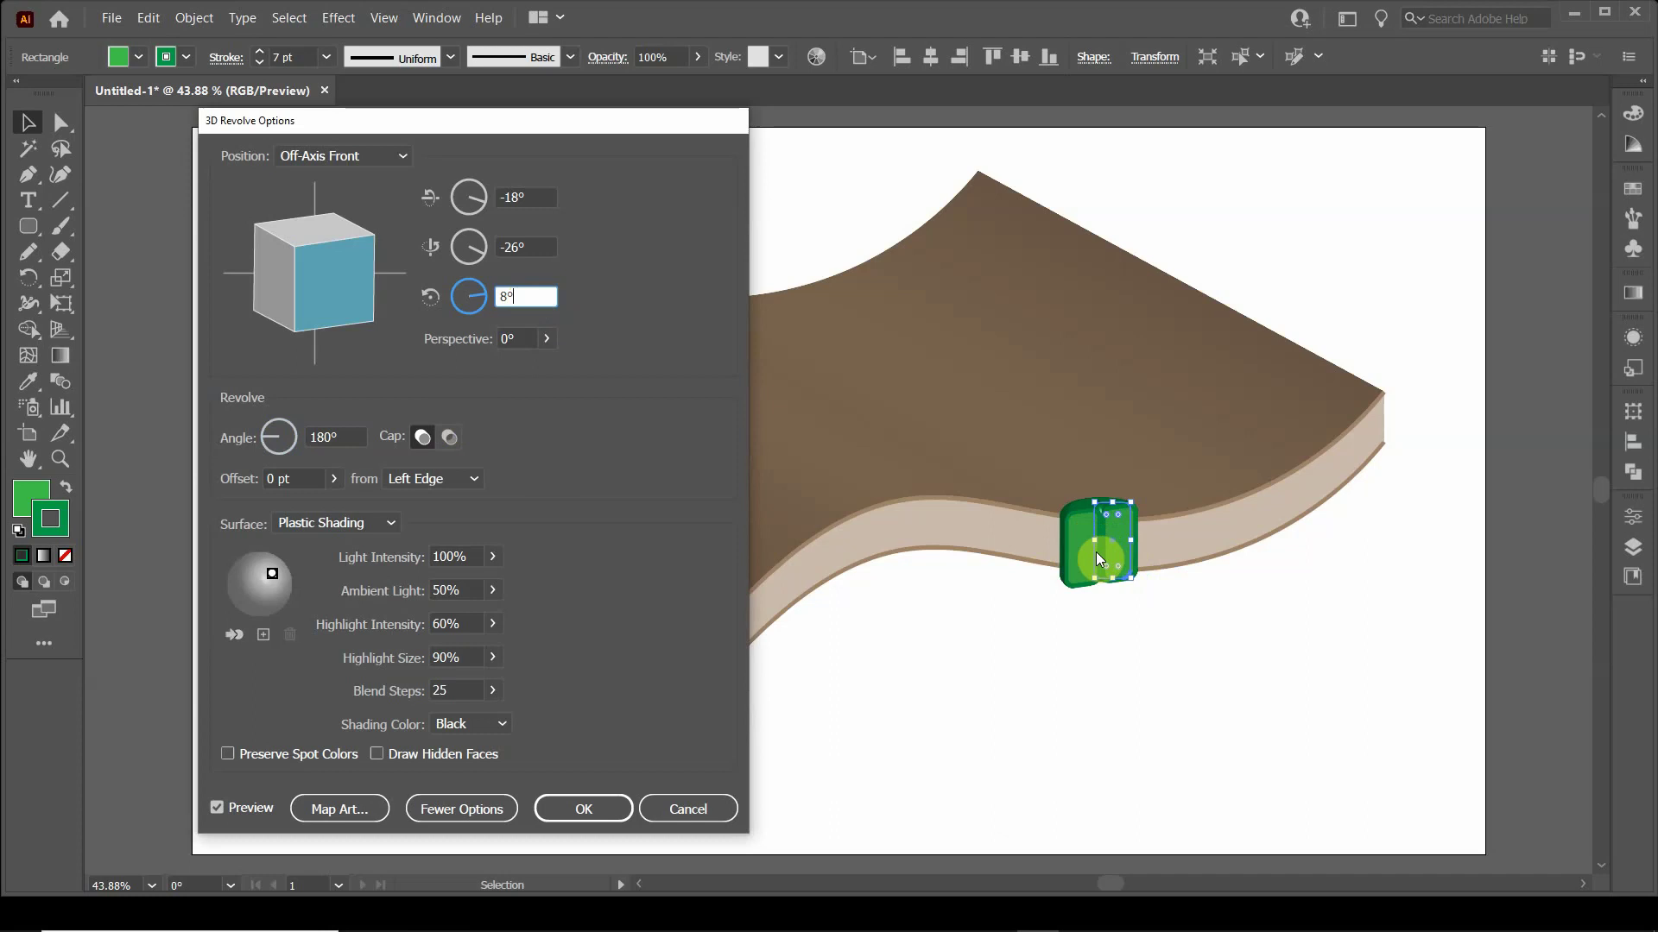
Set the revolve offset to 15 pt from the left edge and confirm.
click(333, 478)
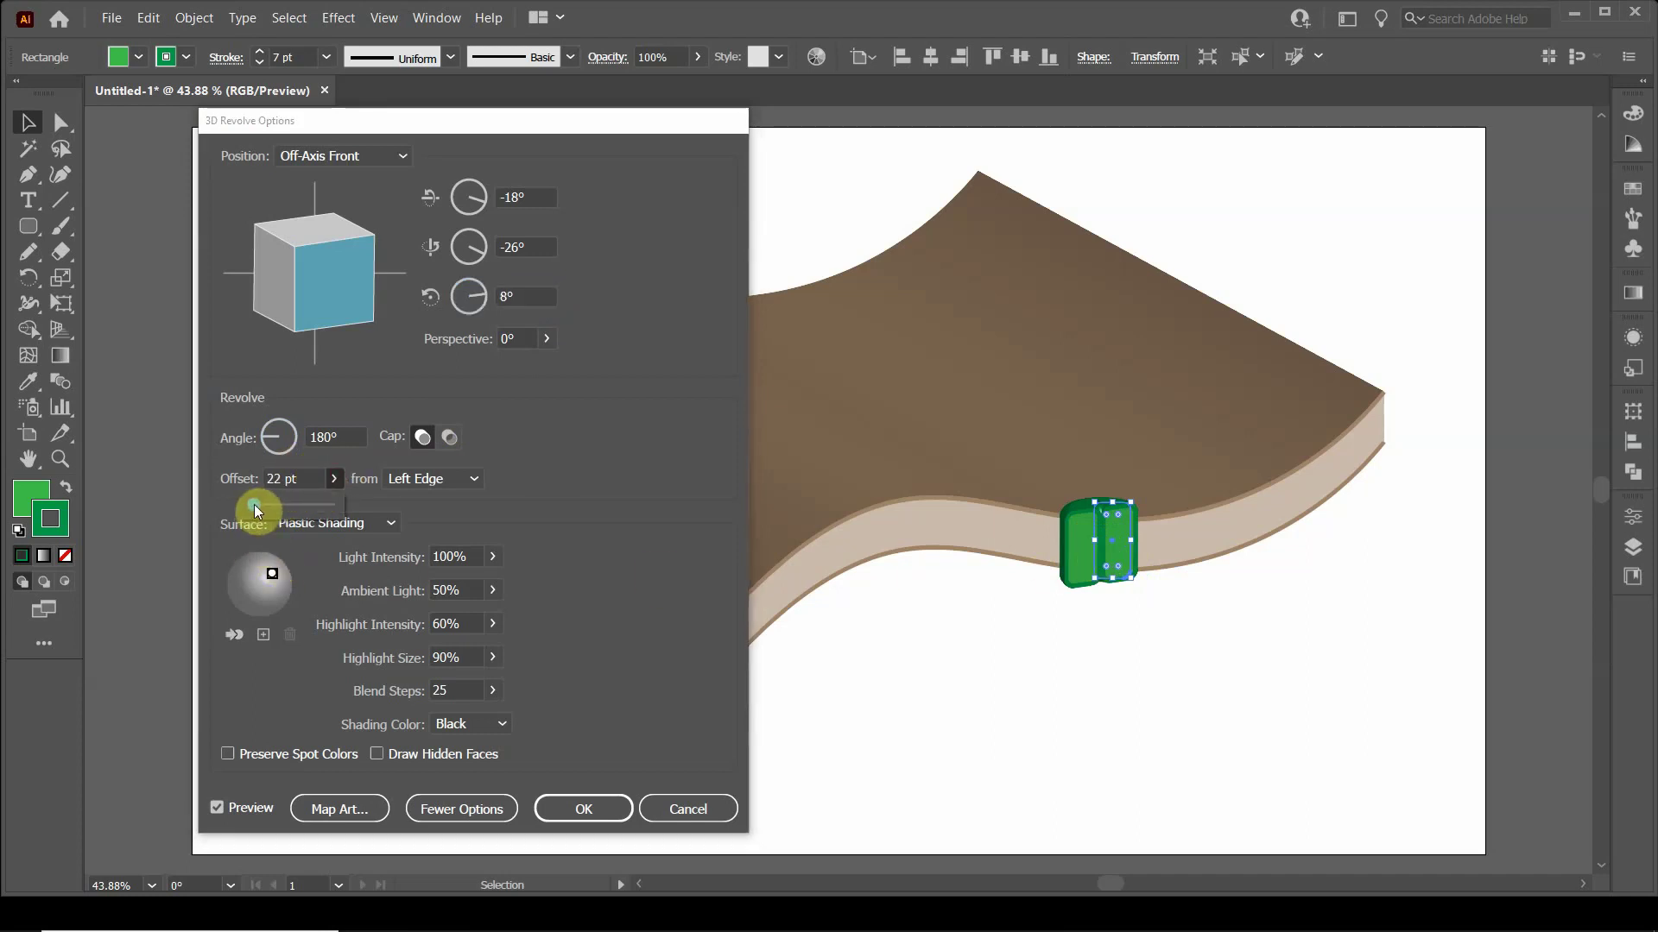
drag(255, 510, 257, 509)
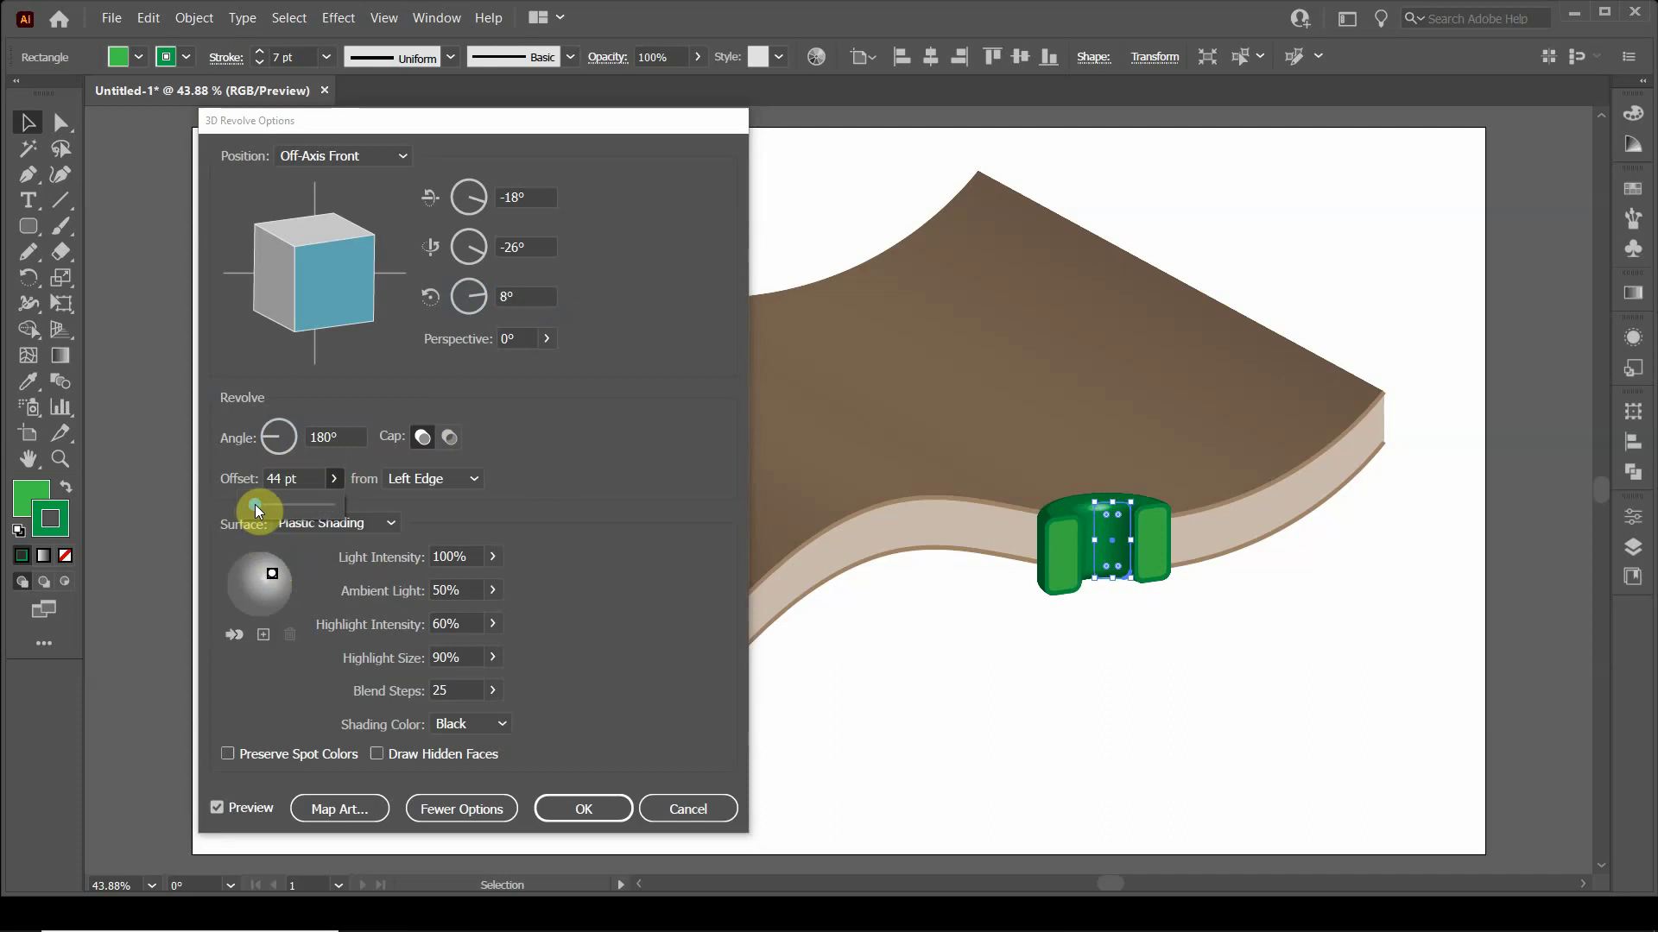
click(257, 482)
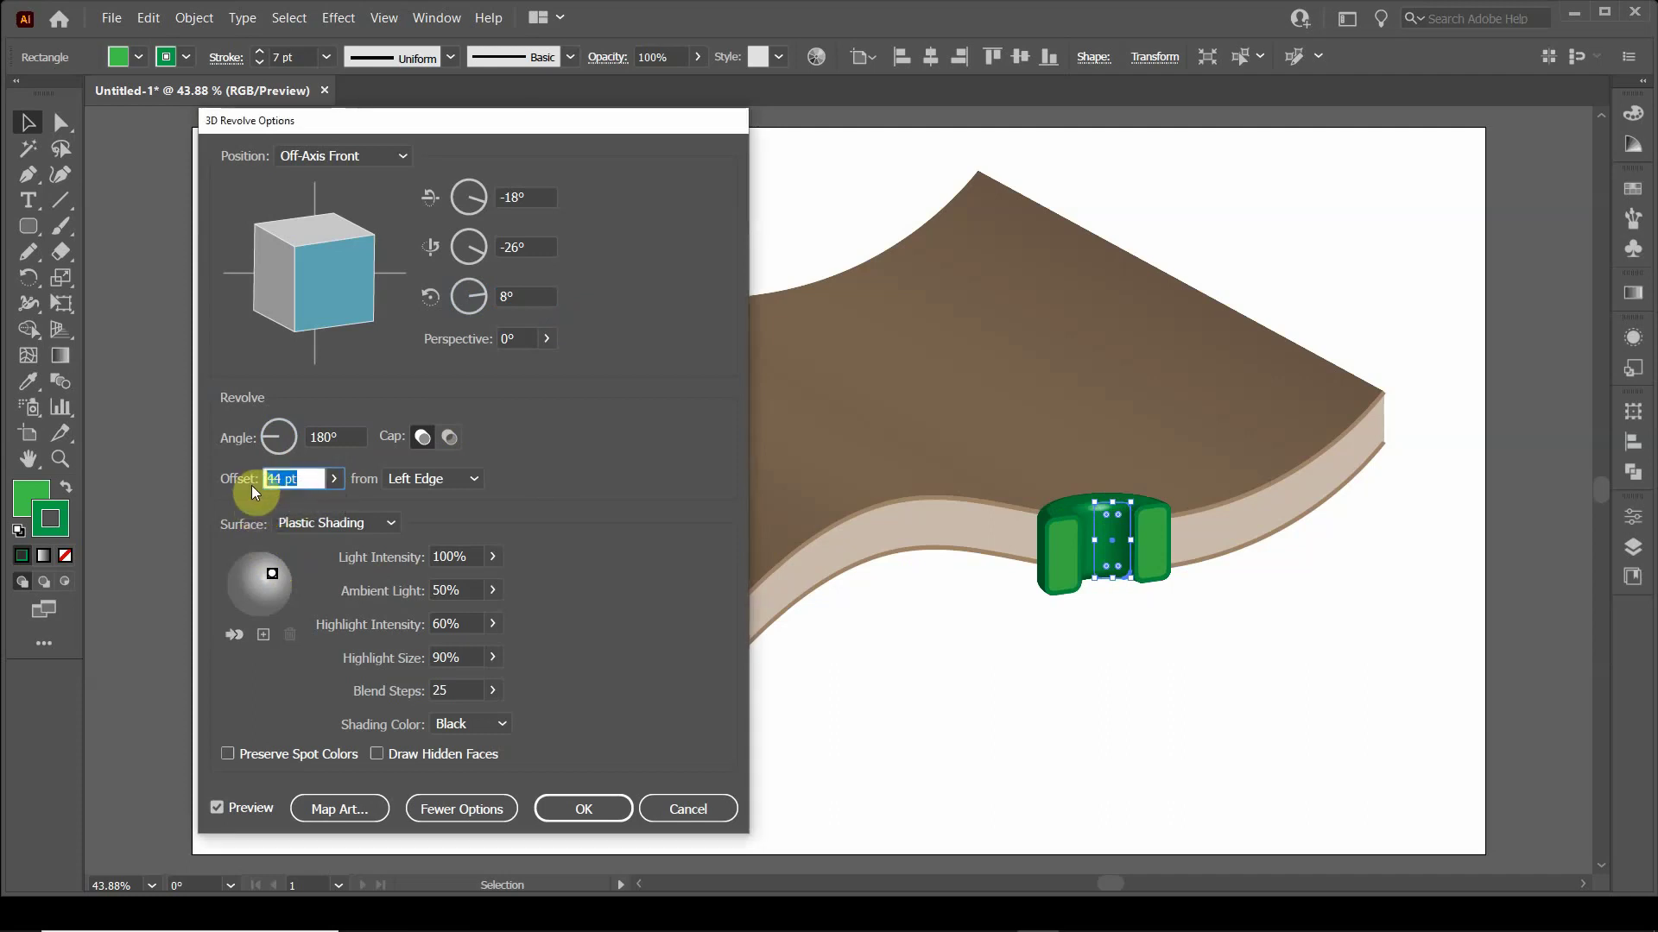
text(15)
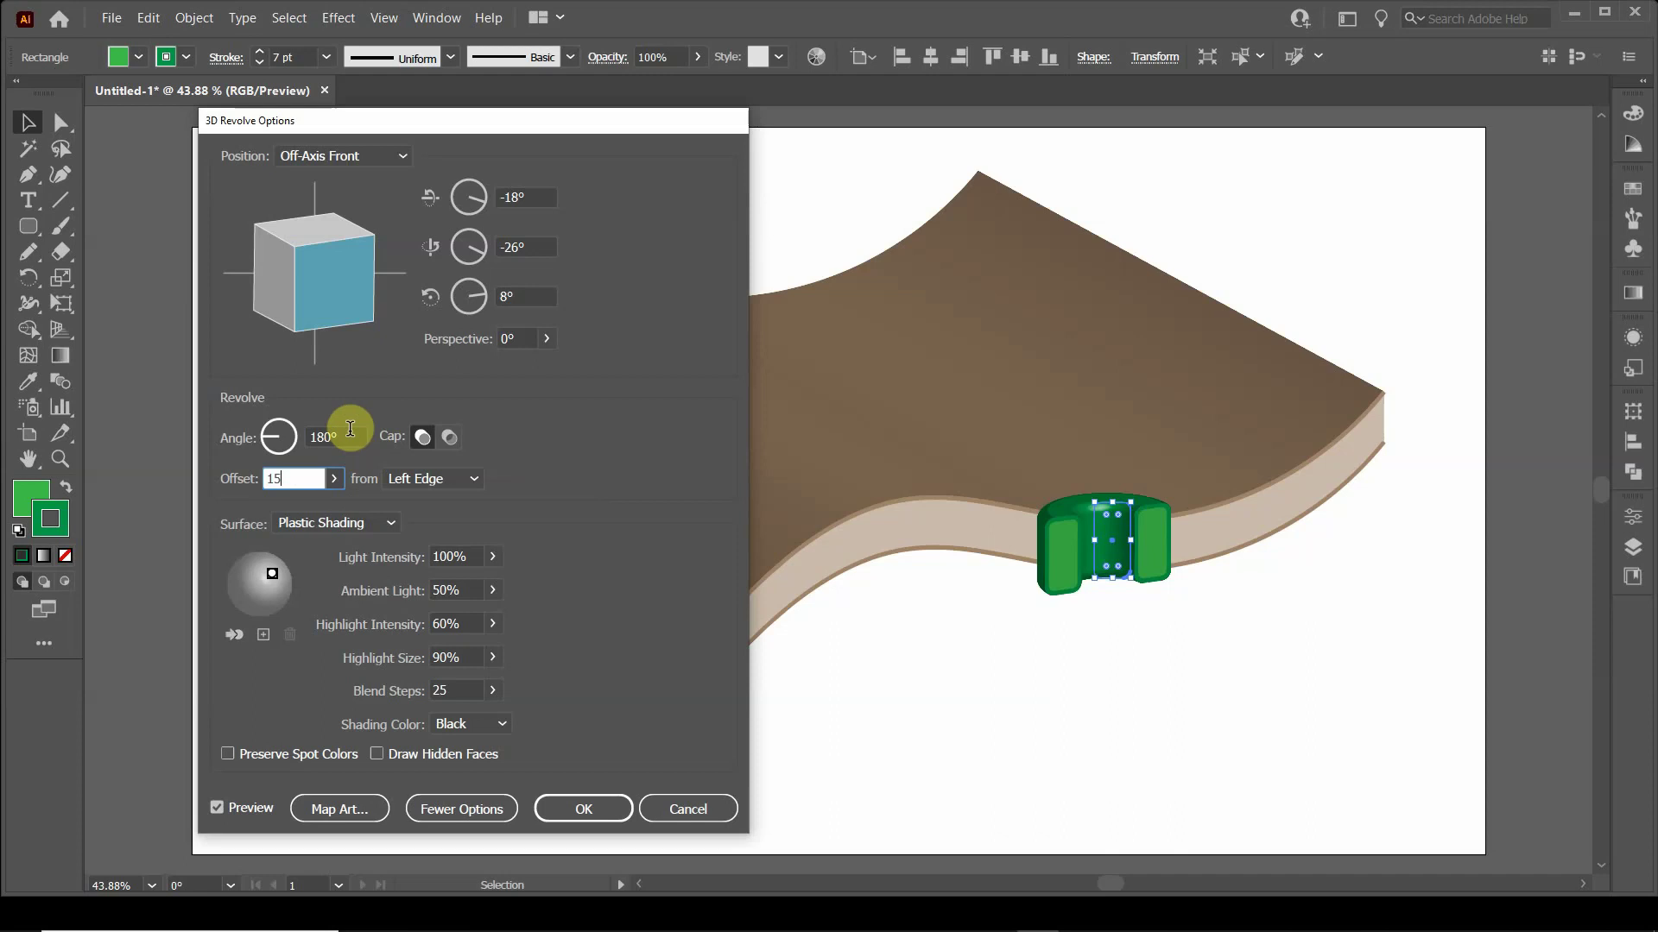
click(350, 428)
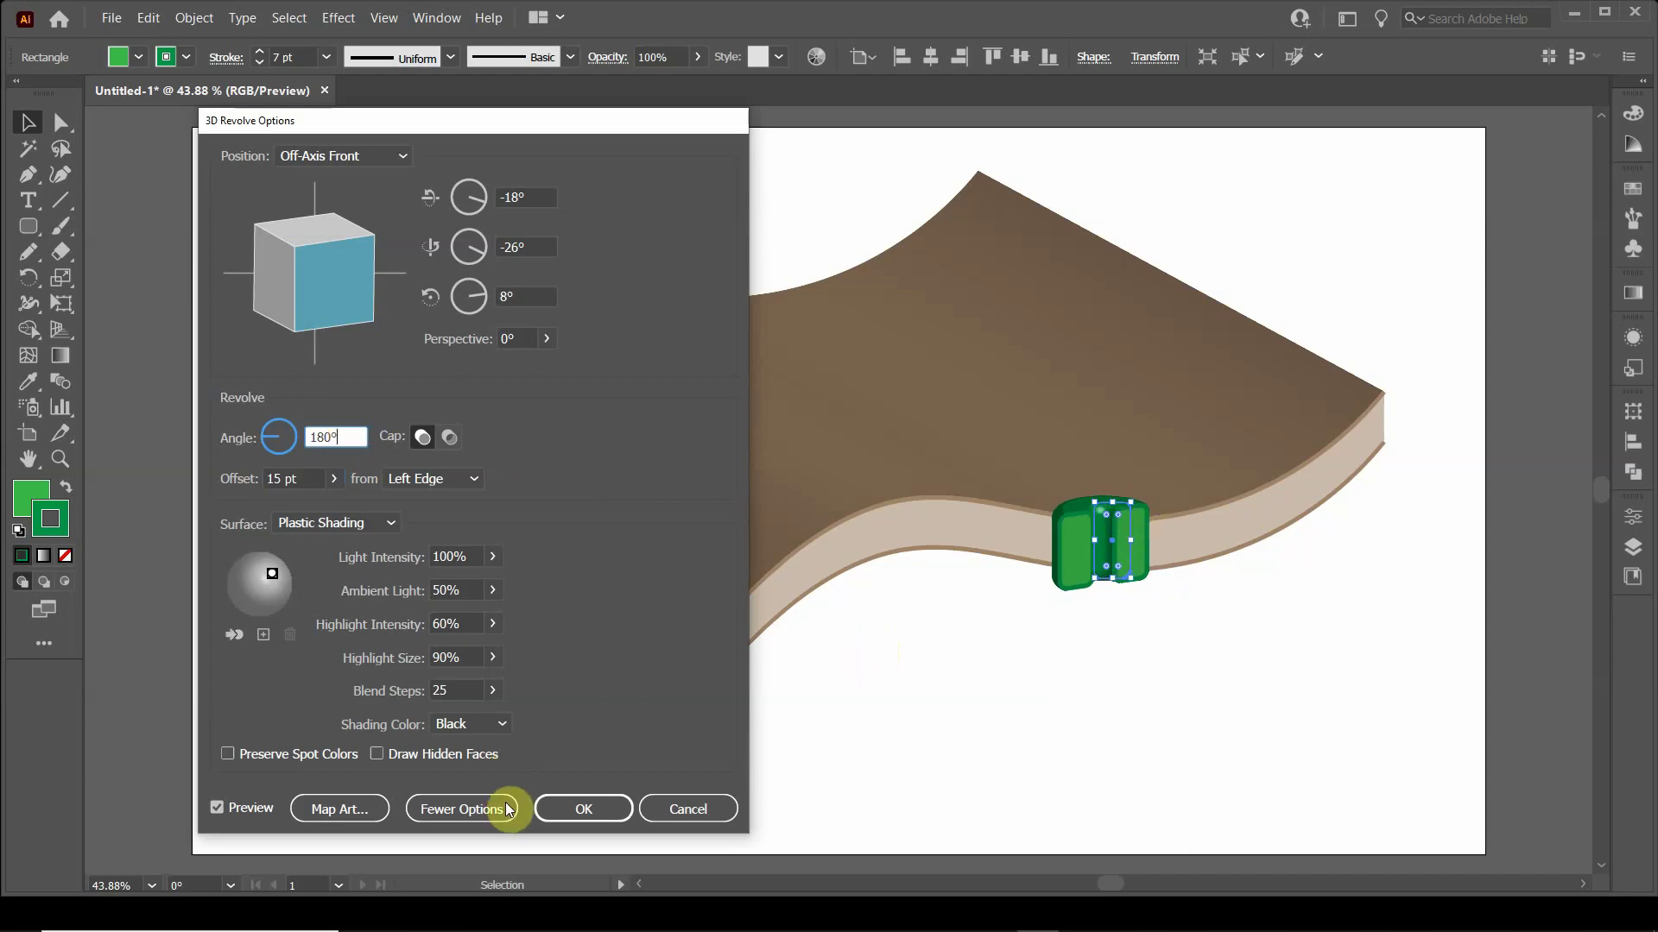
click(609, 806)
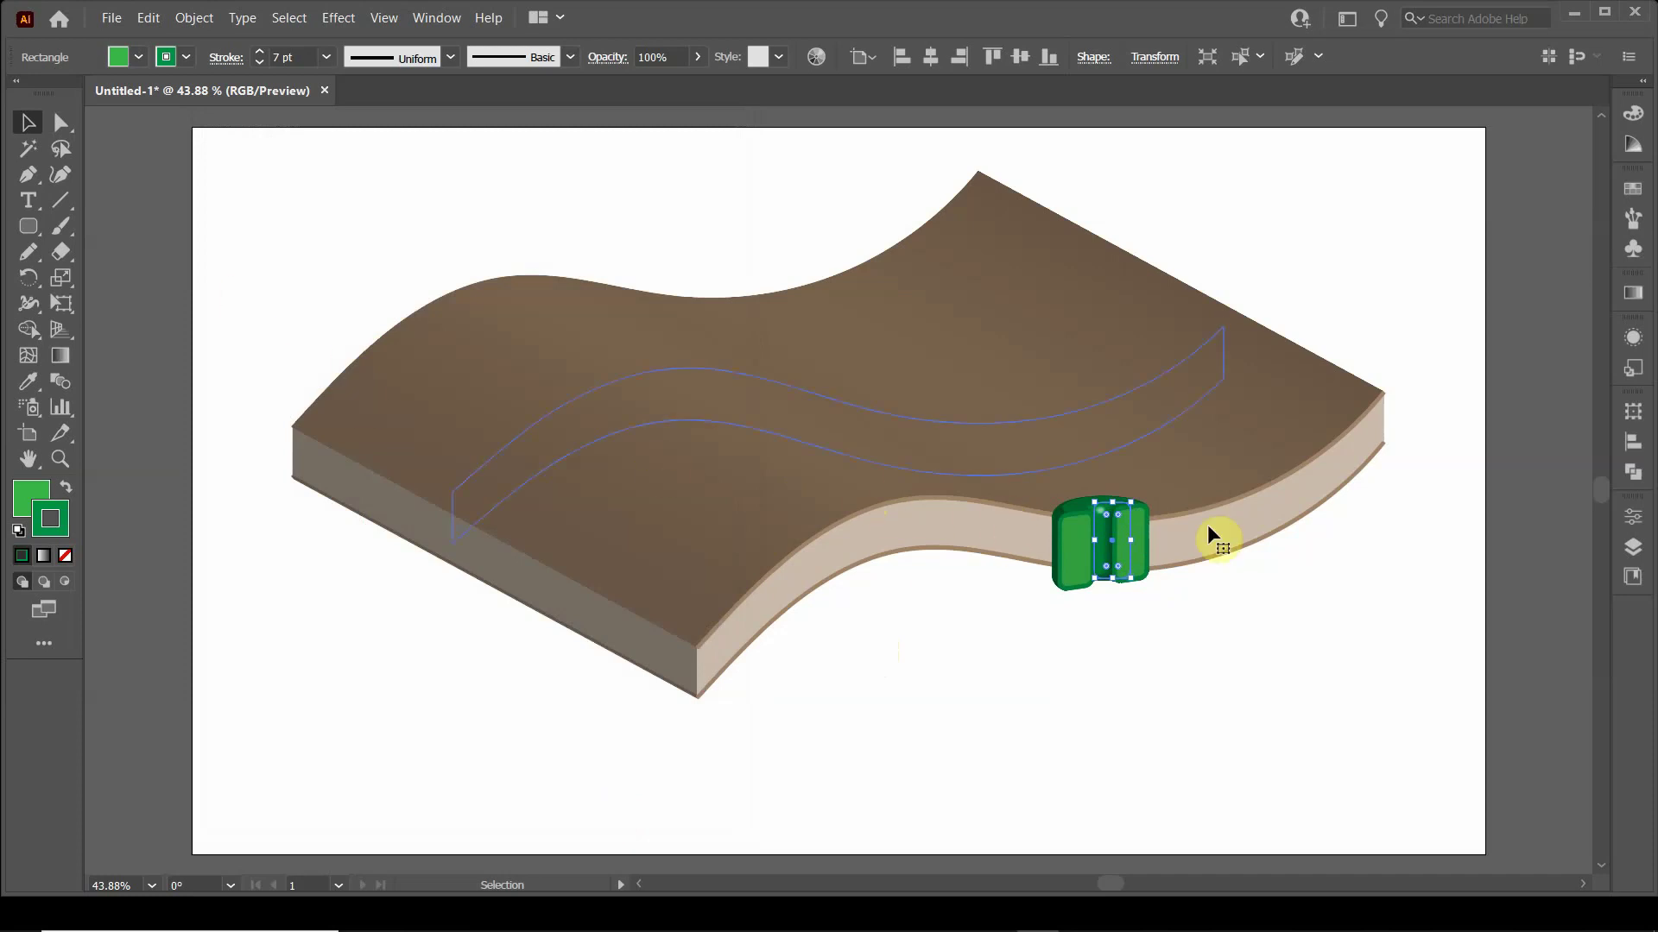
Slide the green revolved channel about 114 px right along the slab's front edge, then deselect.
drag(1101, 546, 1178, 553)
click(1141, 629)
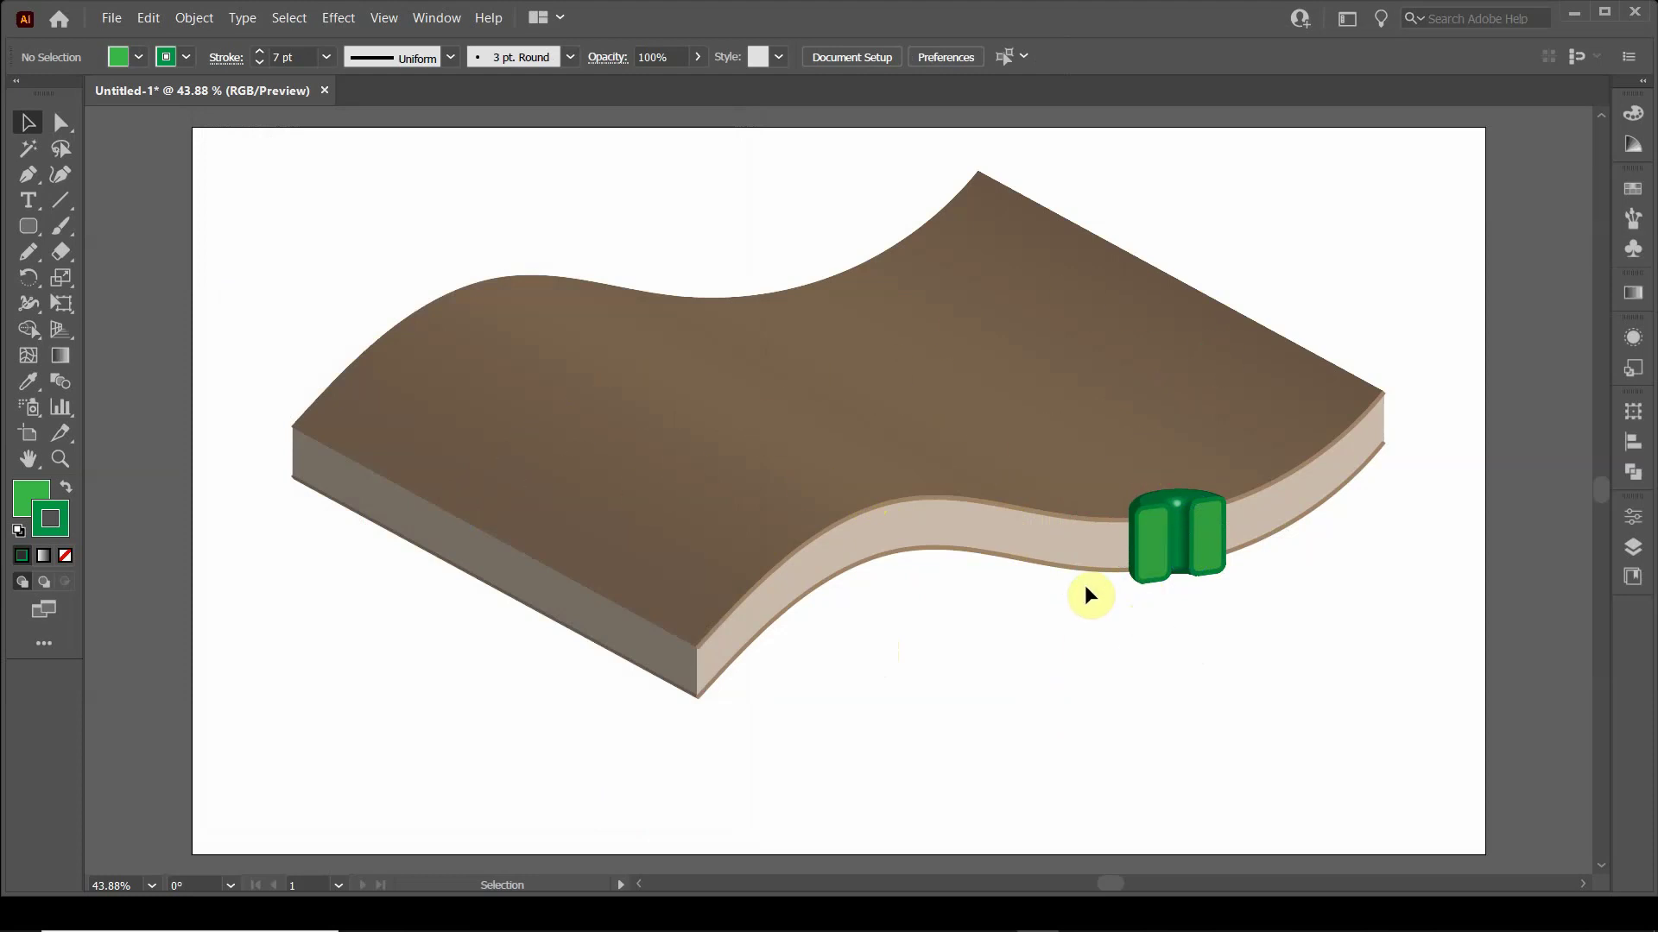
Draw a small circle, about 37 px wide, on the slab's top surface.
click(28, 226)
click(91, 277)
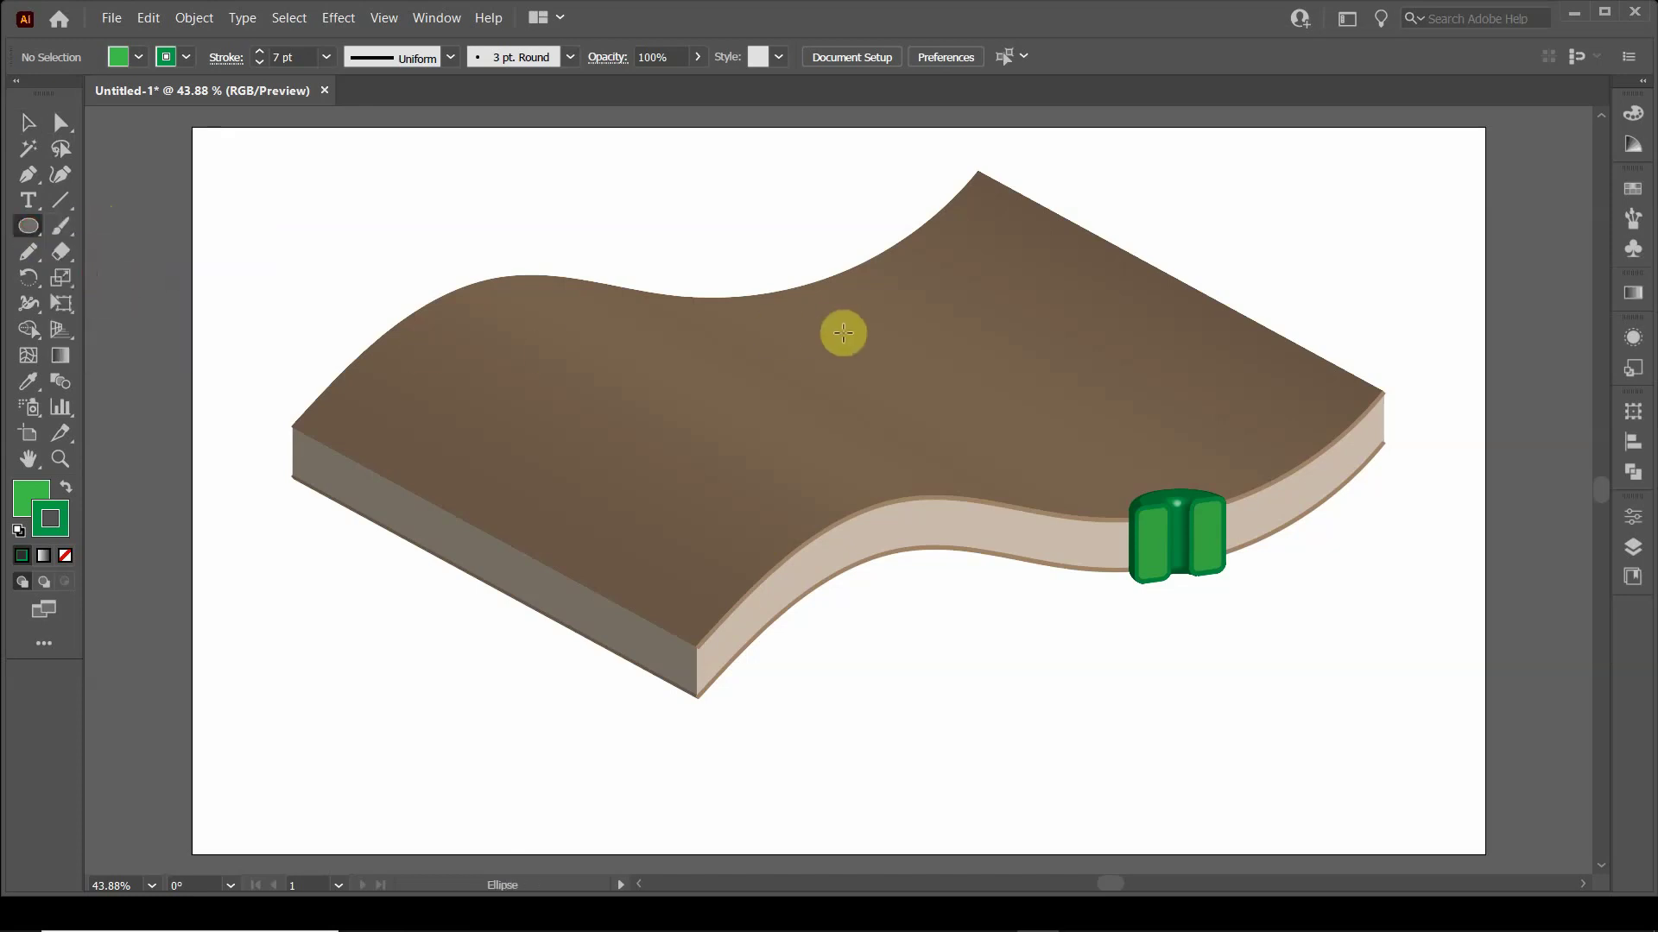
drag(898, 333, 908, 343)
click(28, 122)
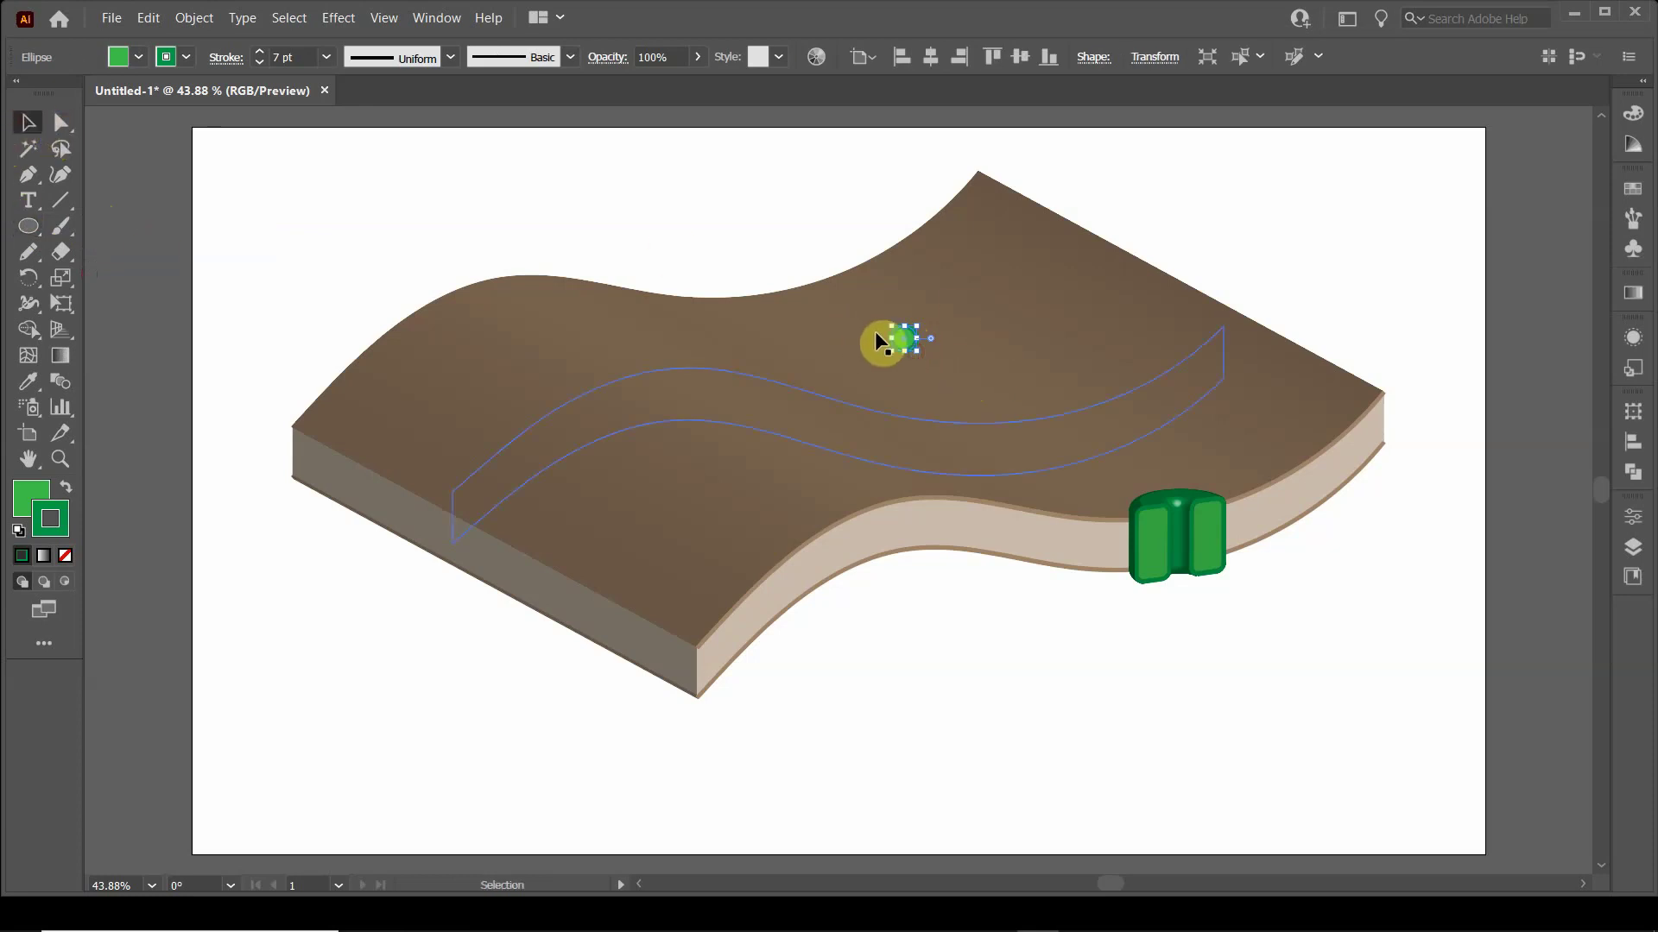
Remove the circle's outline and fill it with black.
click(184, 61)
click(18, 95)
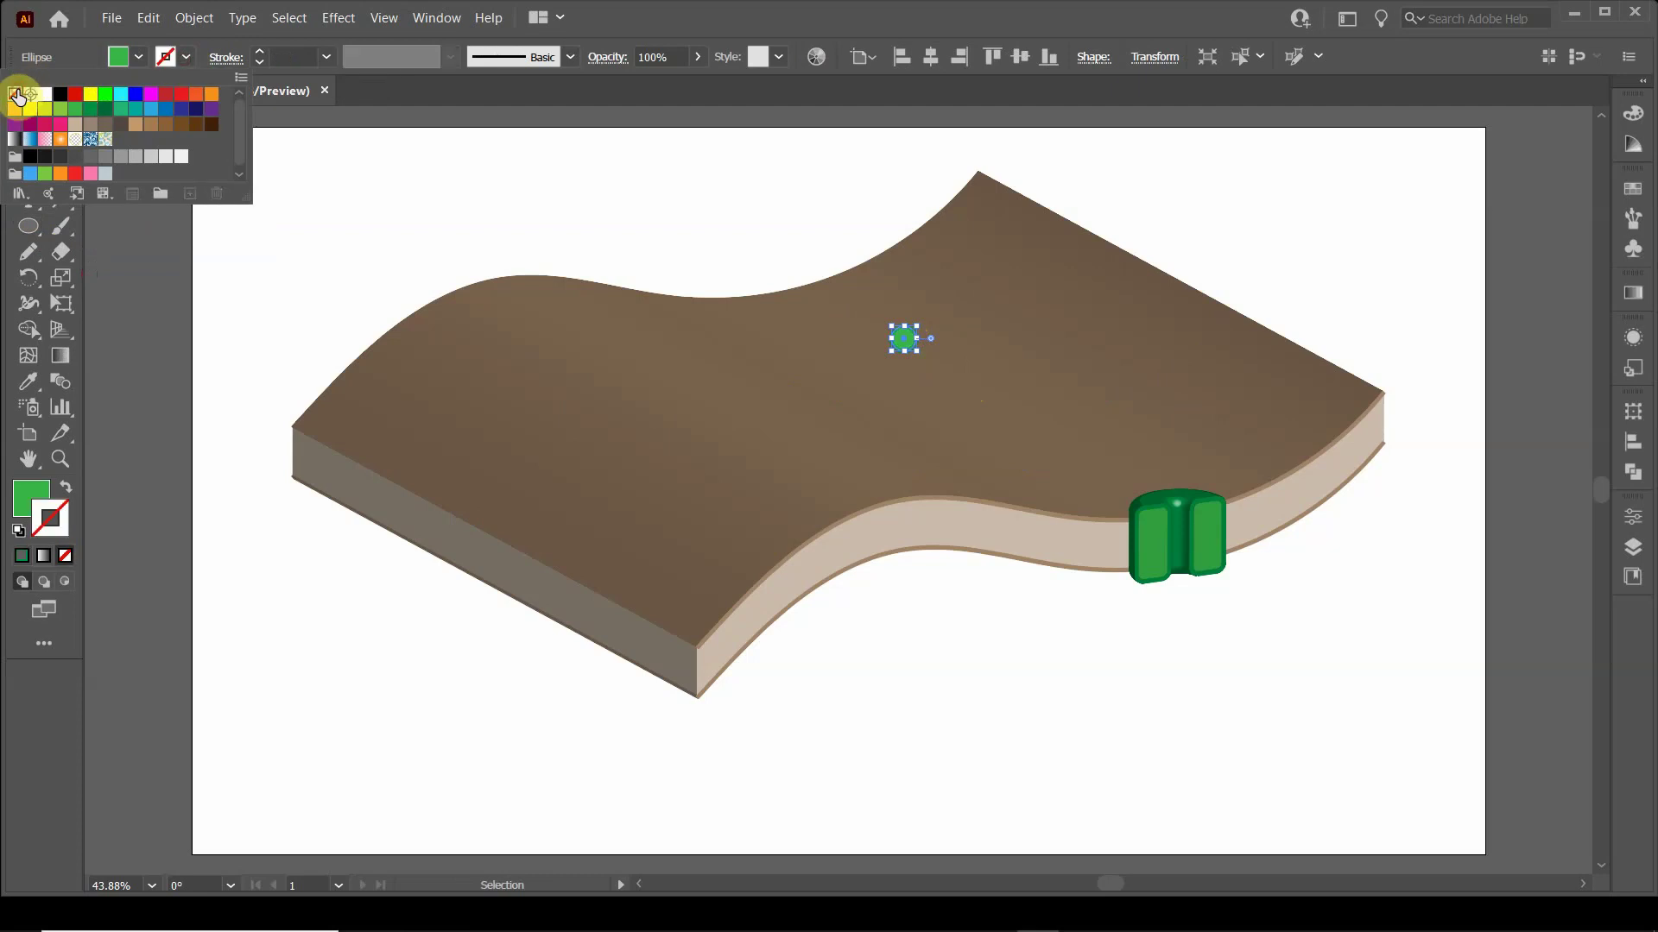
click(135, 53)
click(135, 53)
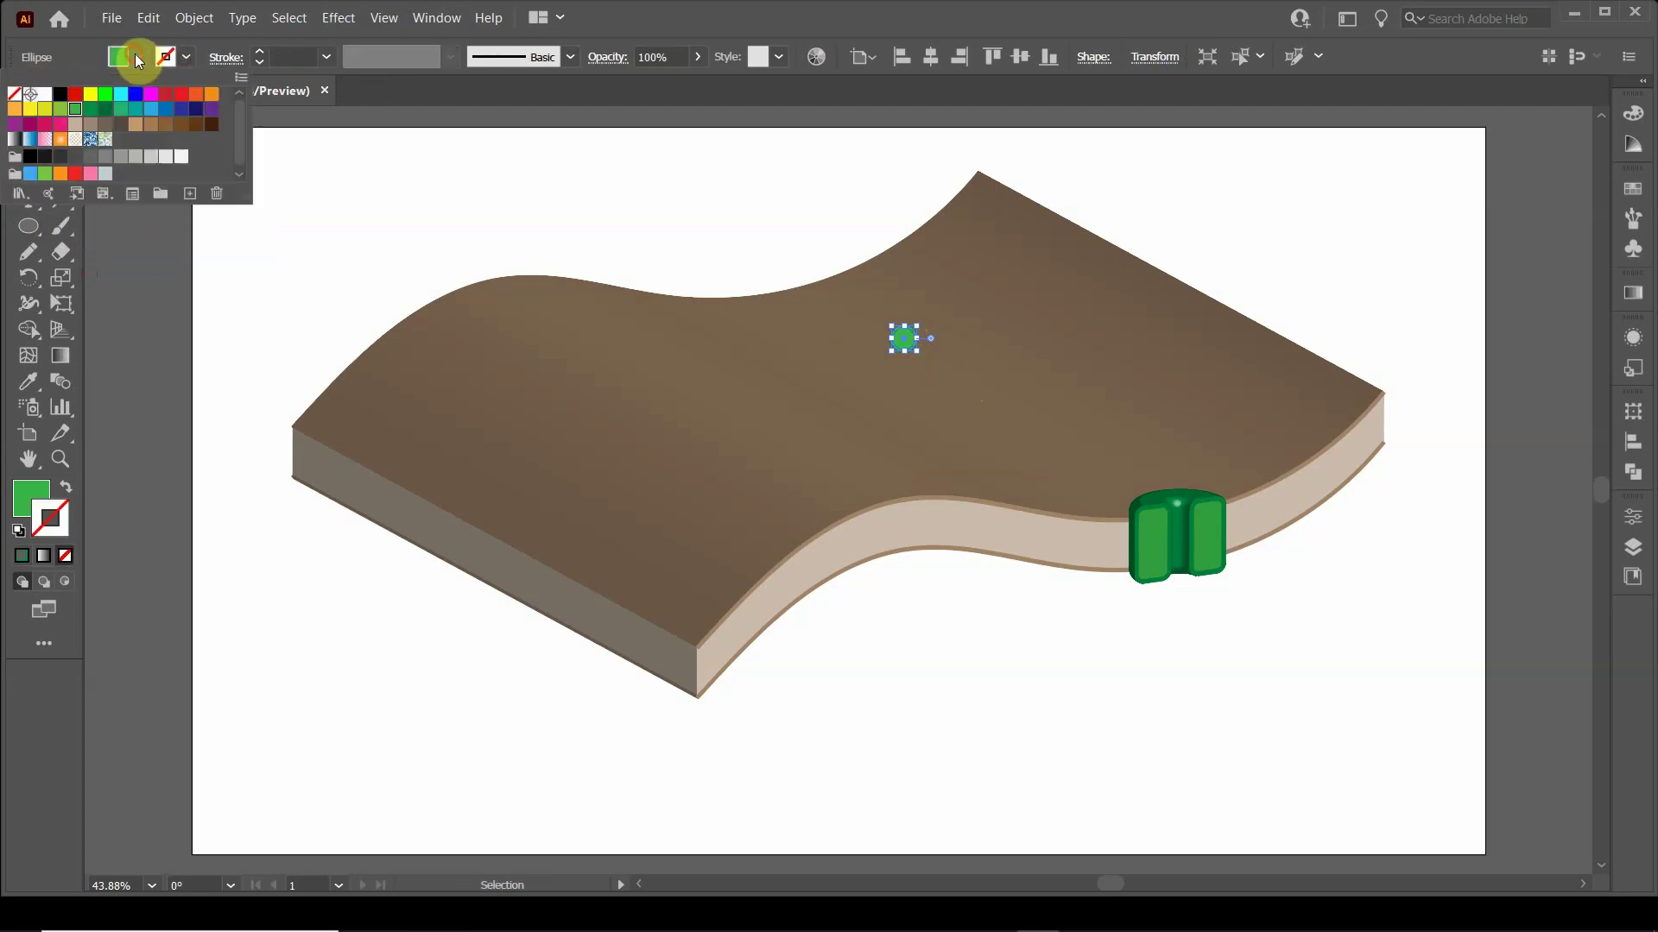
click(75, 157)
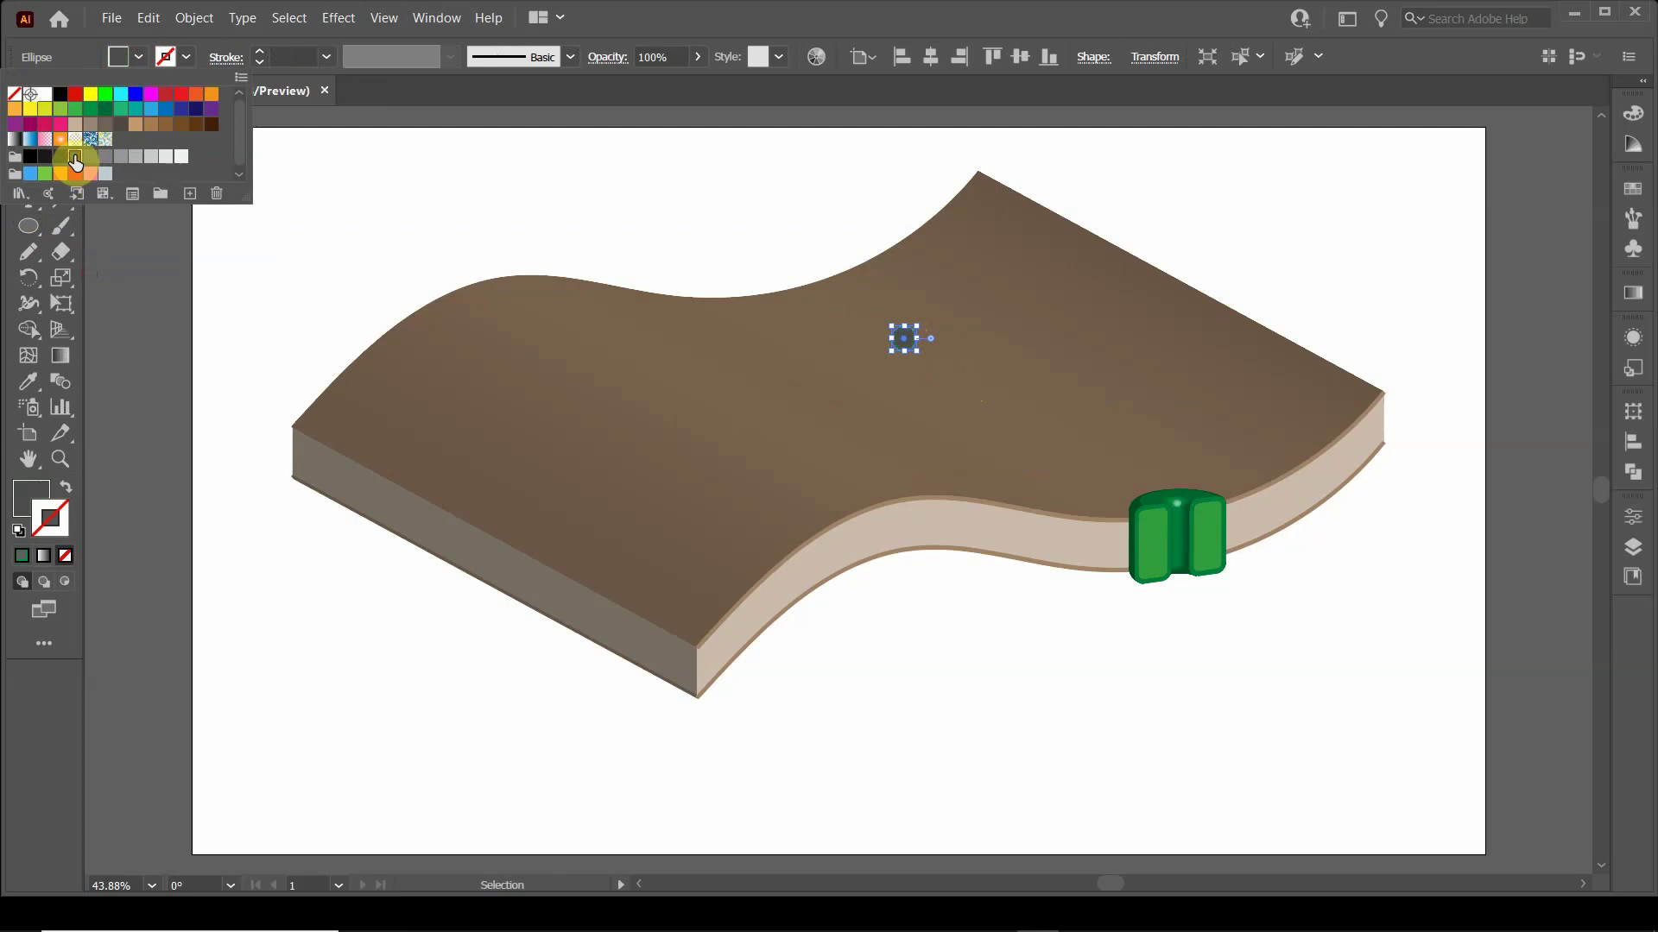
click(29, 157)
click(81, 60)
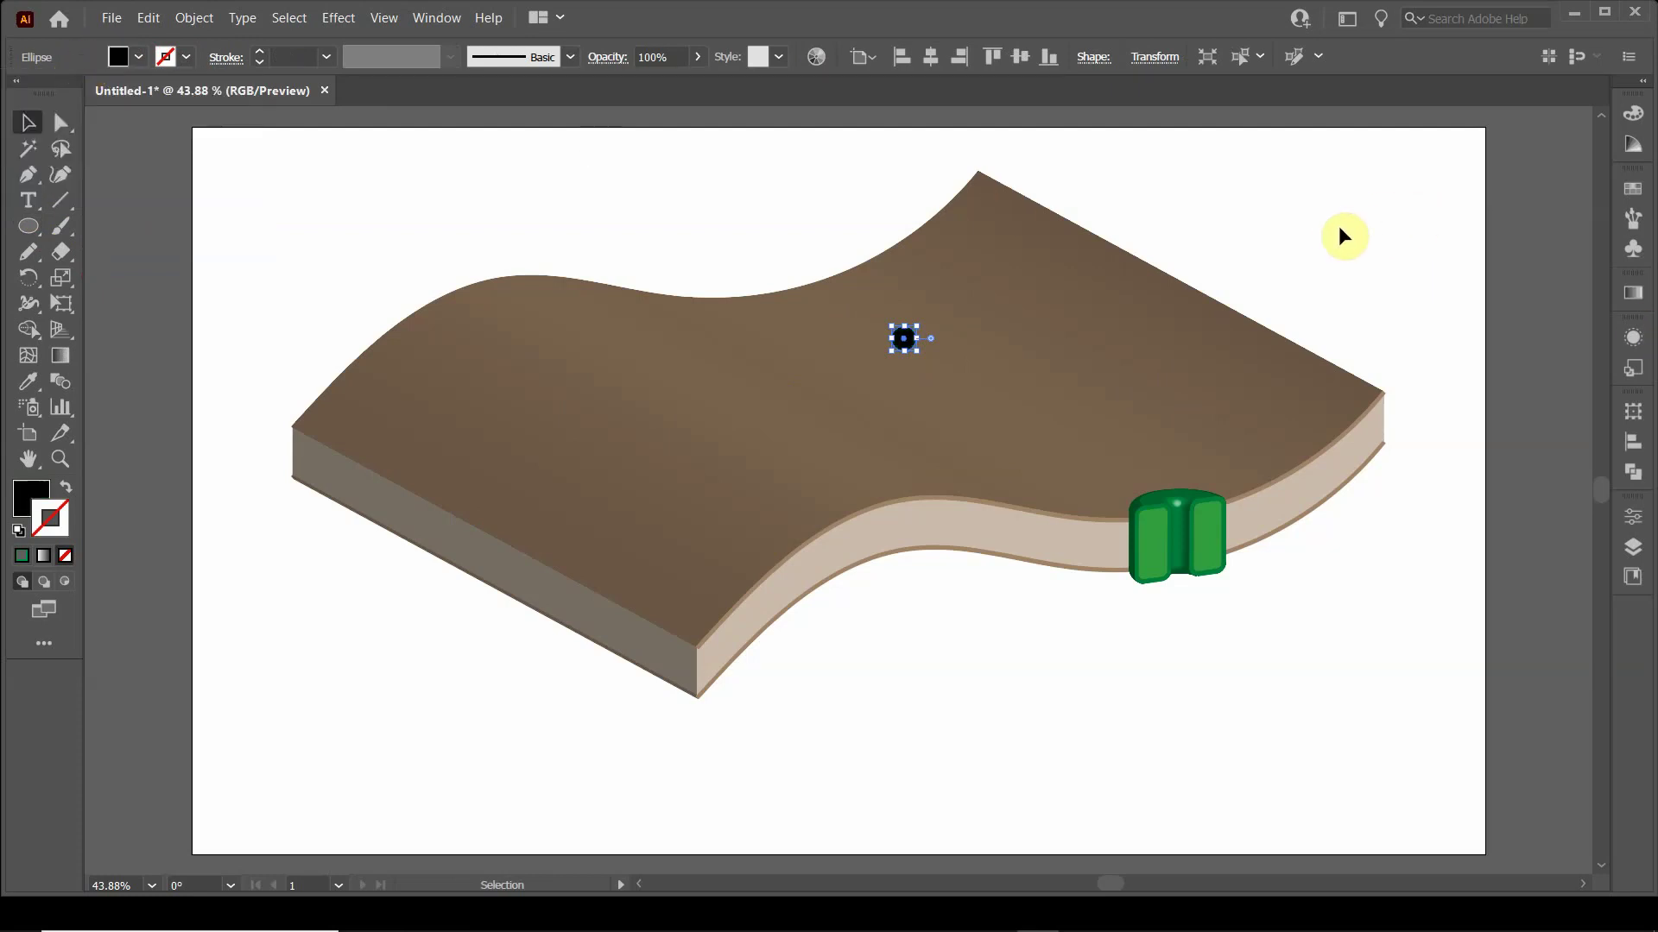
Give the small ellipse a white-to-black radial gradient fill and no outline.
click(1633, 294)
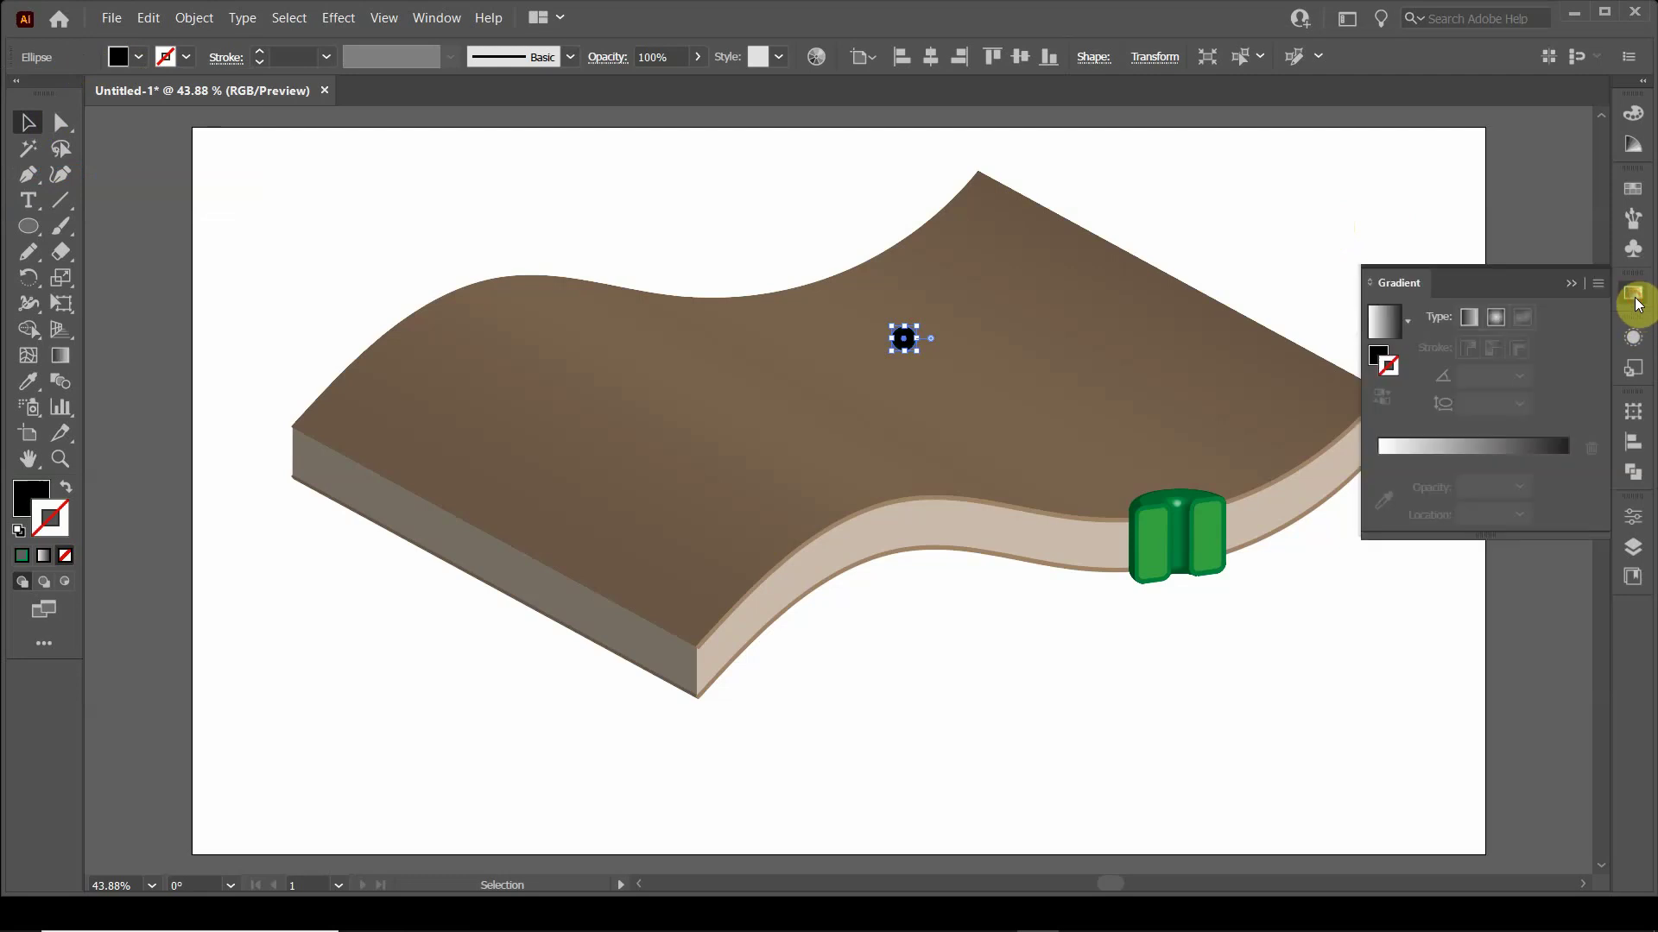
click(1490, 325)
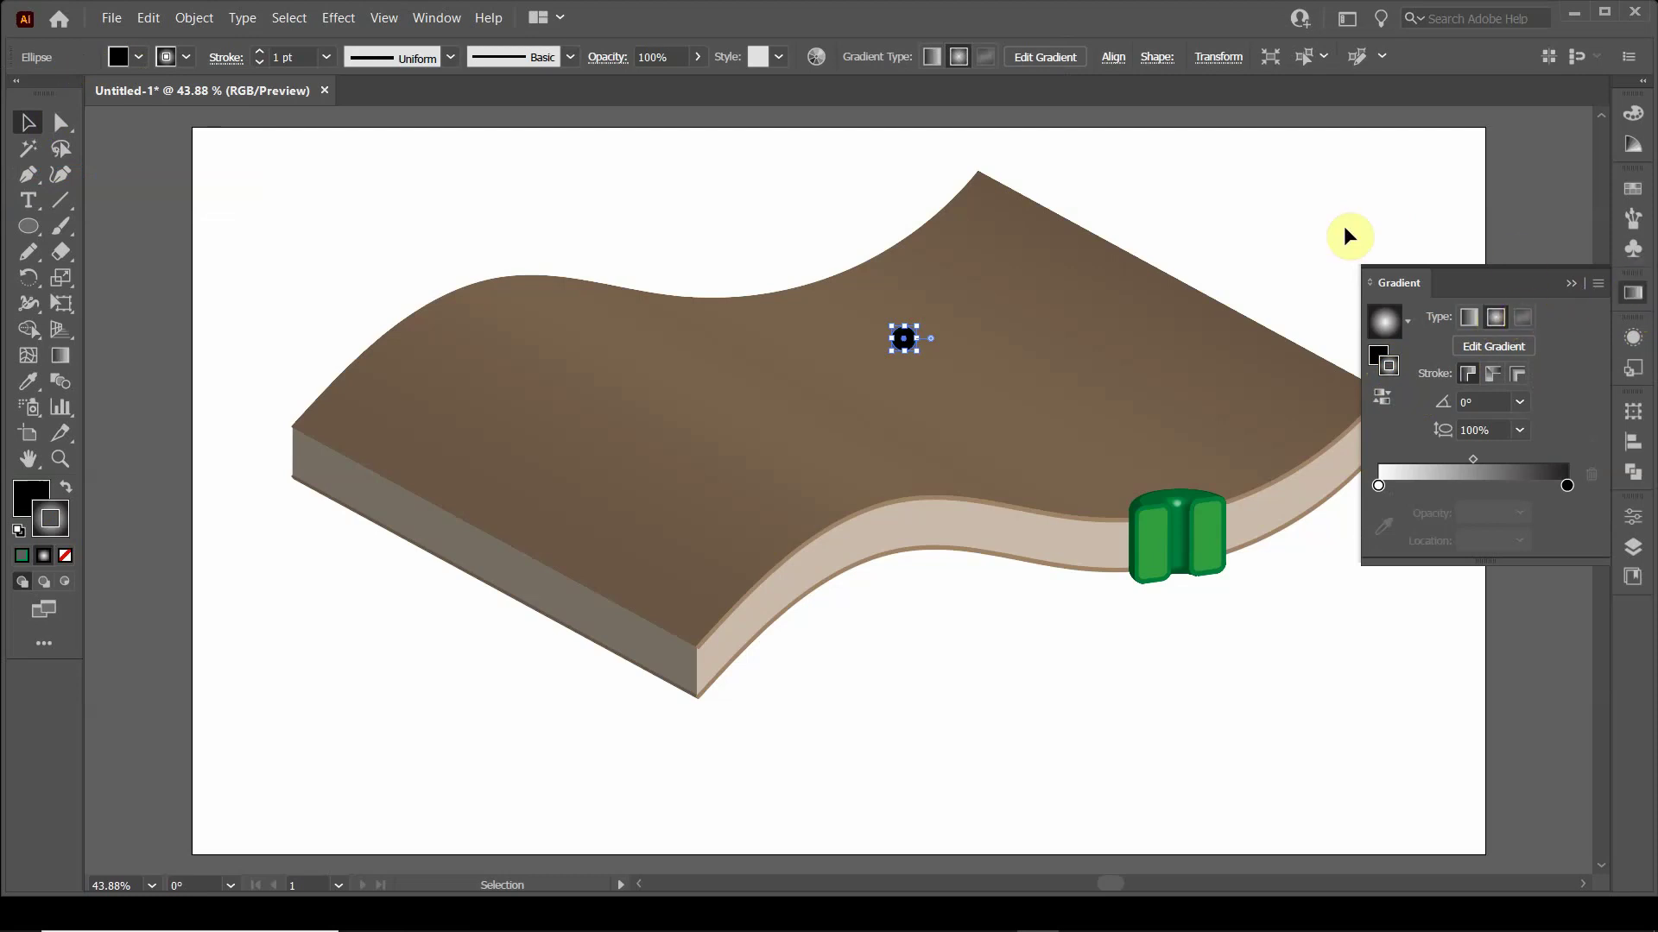
click(186, 57)
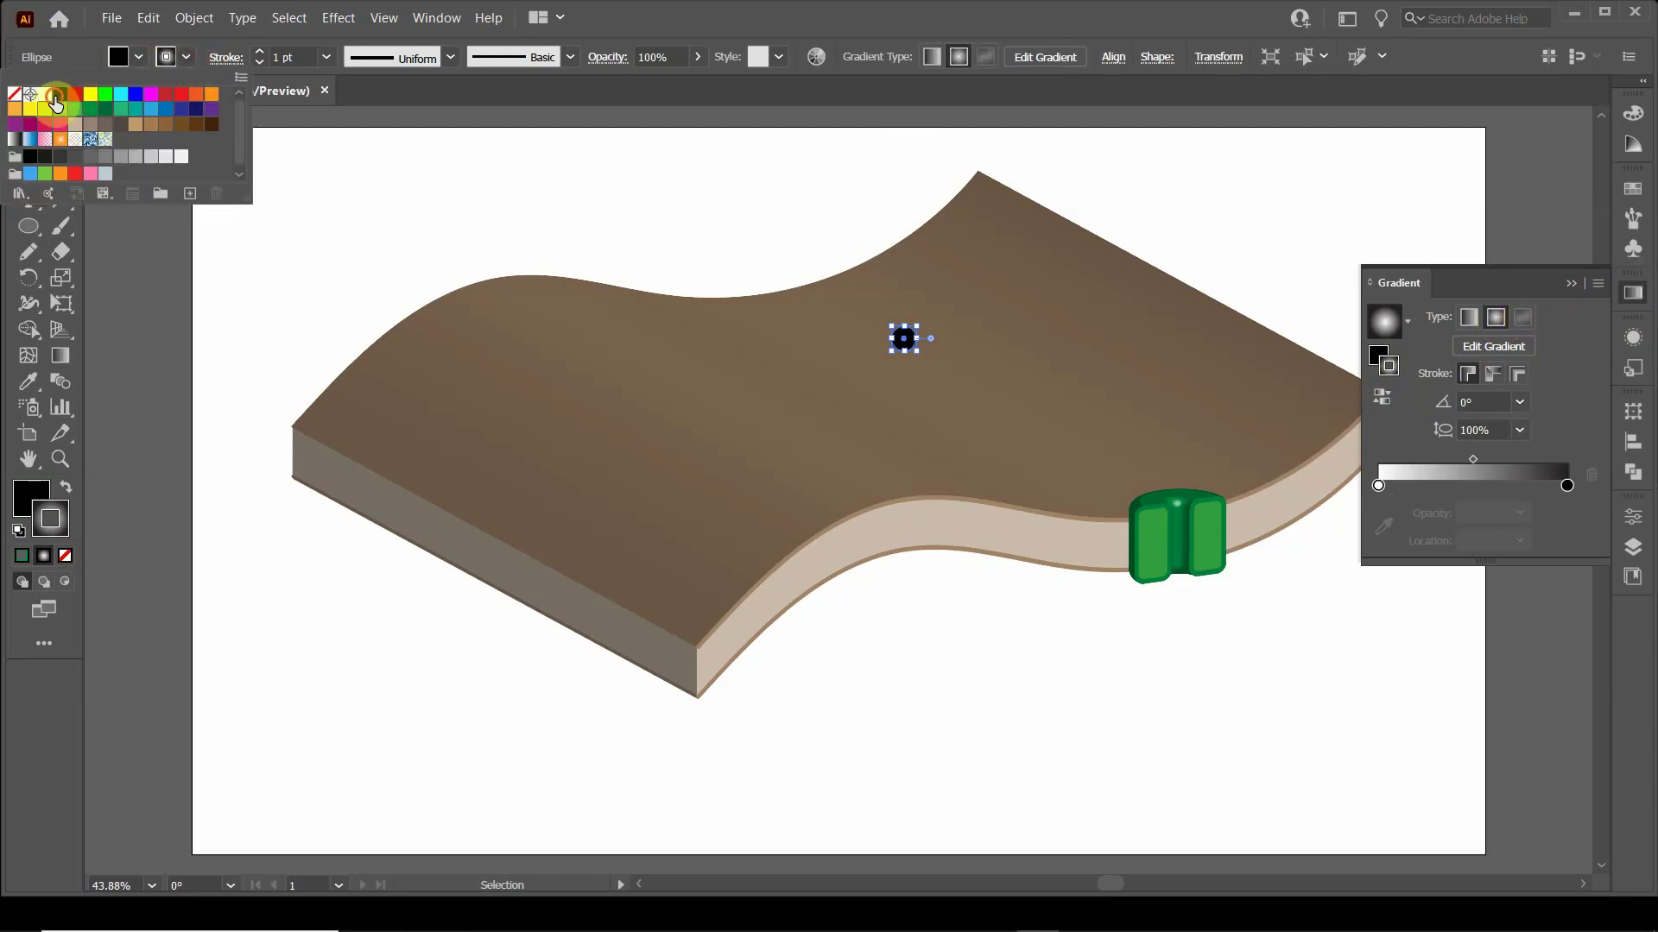
click(60, 94)
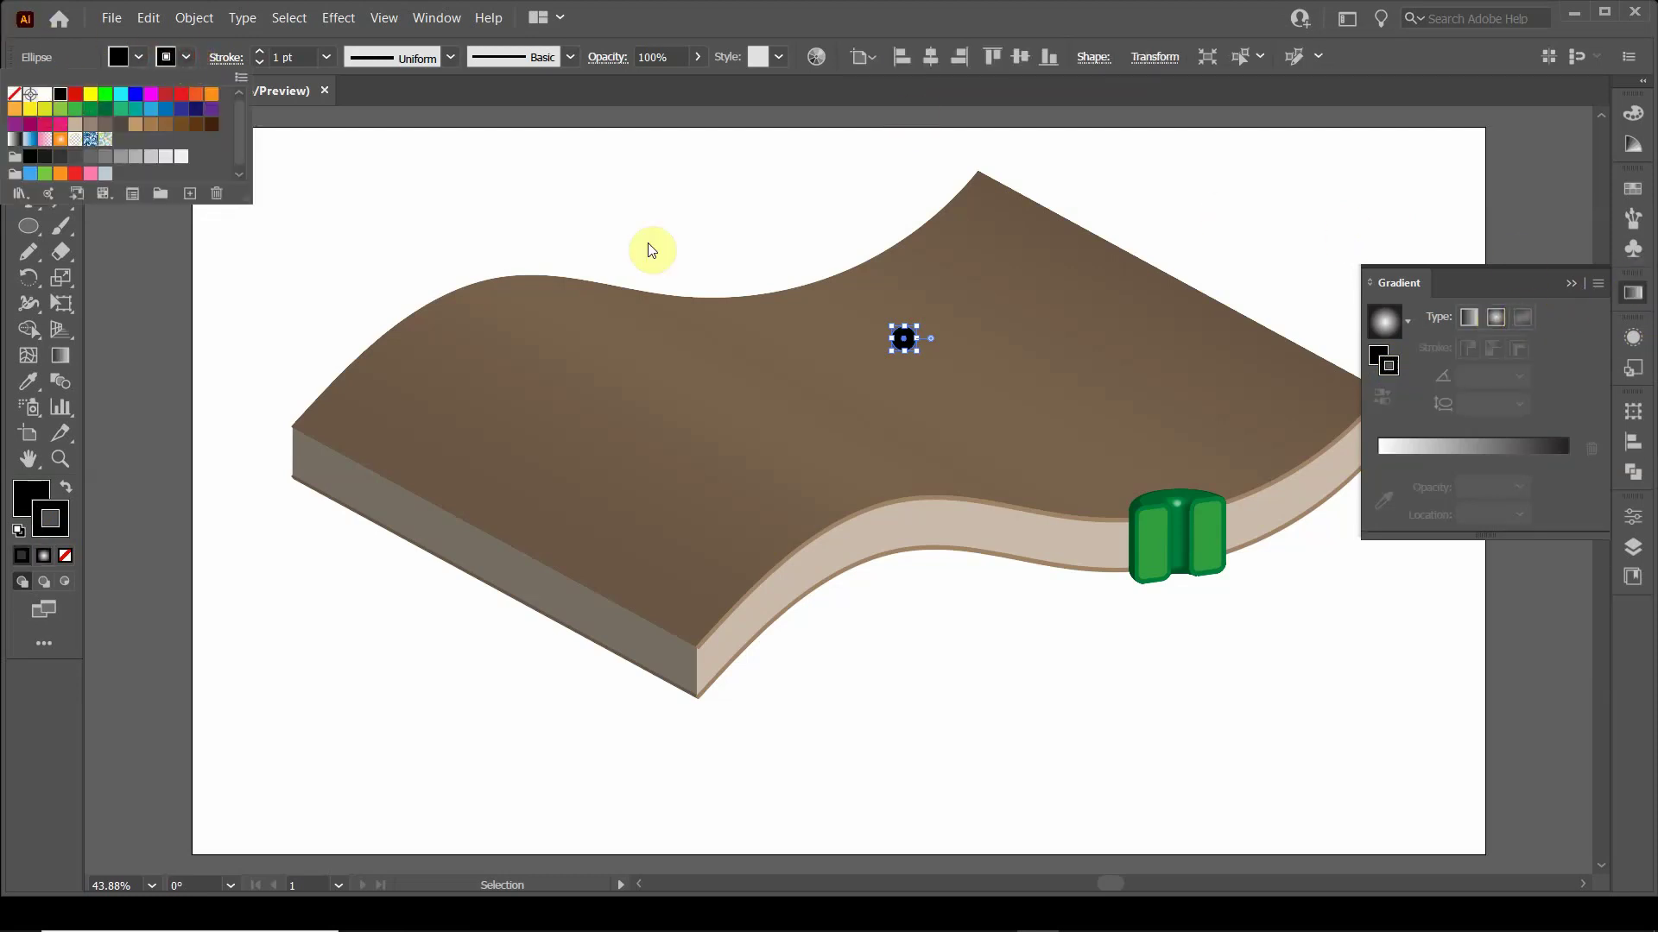
click(14, 94)
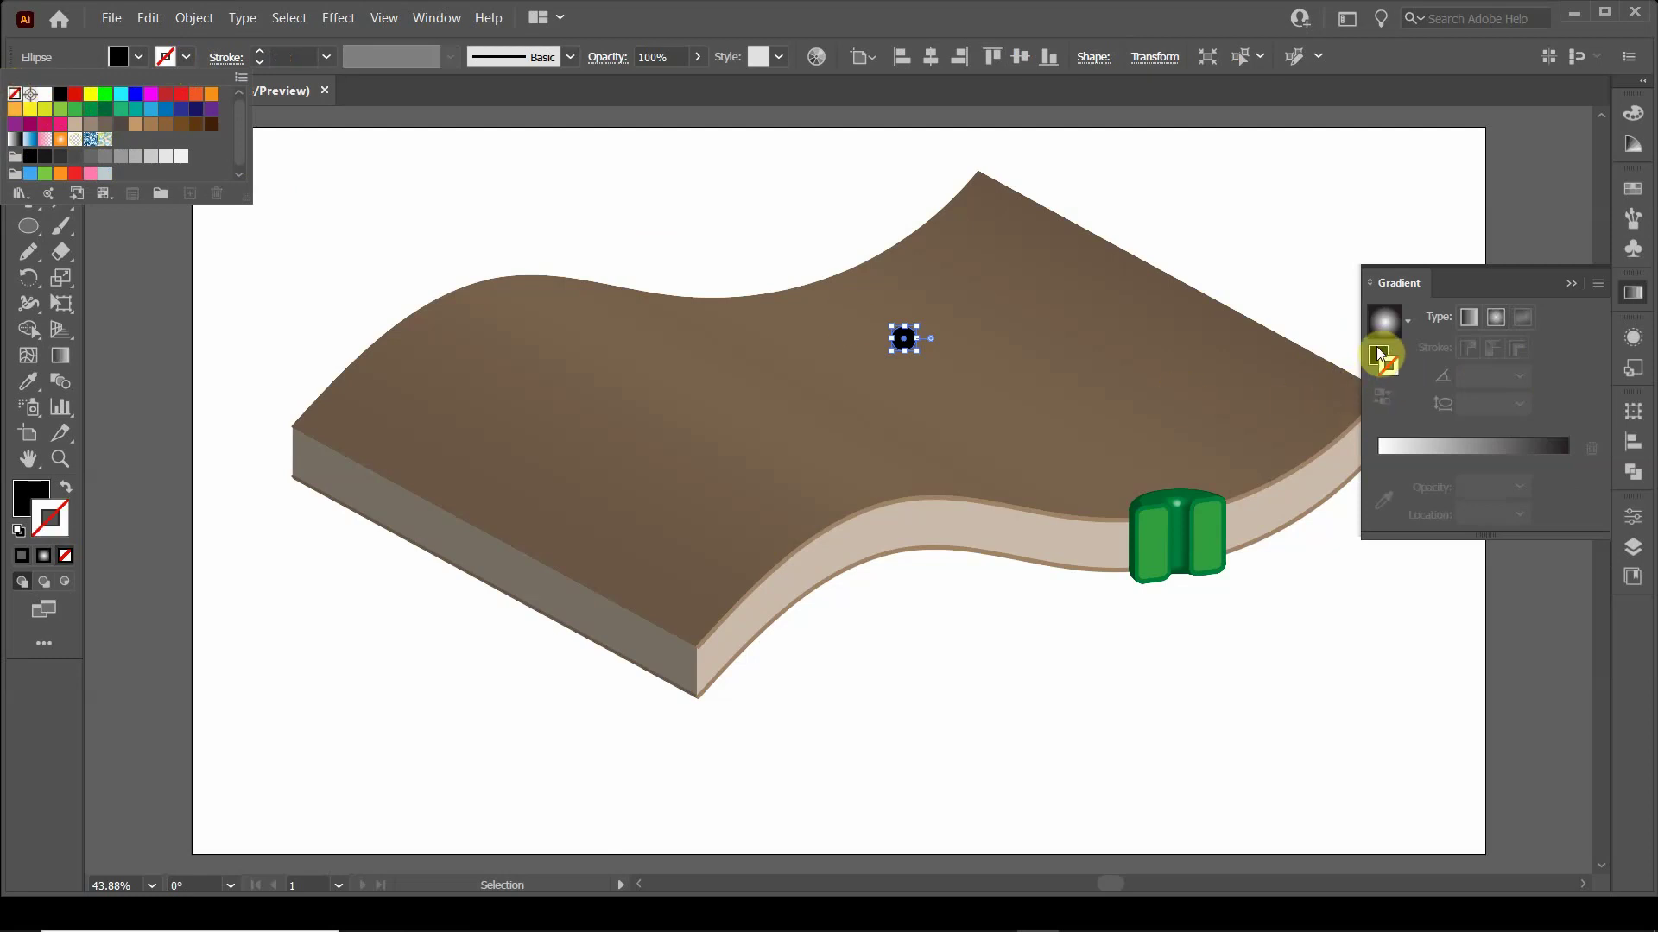
click(1379, 354)
click(1379, 354)
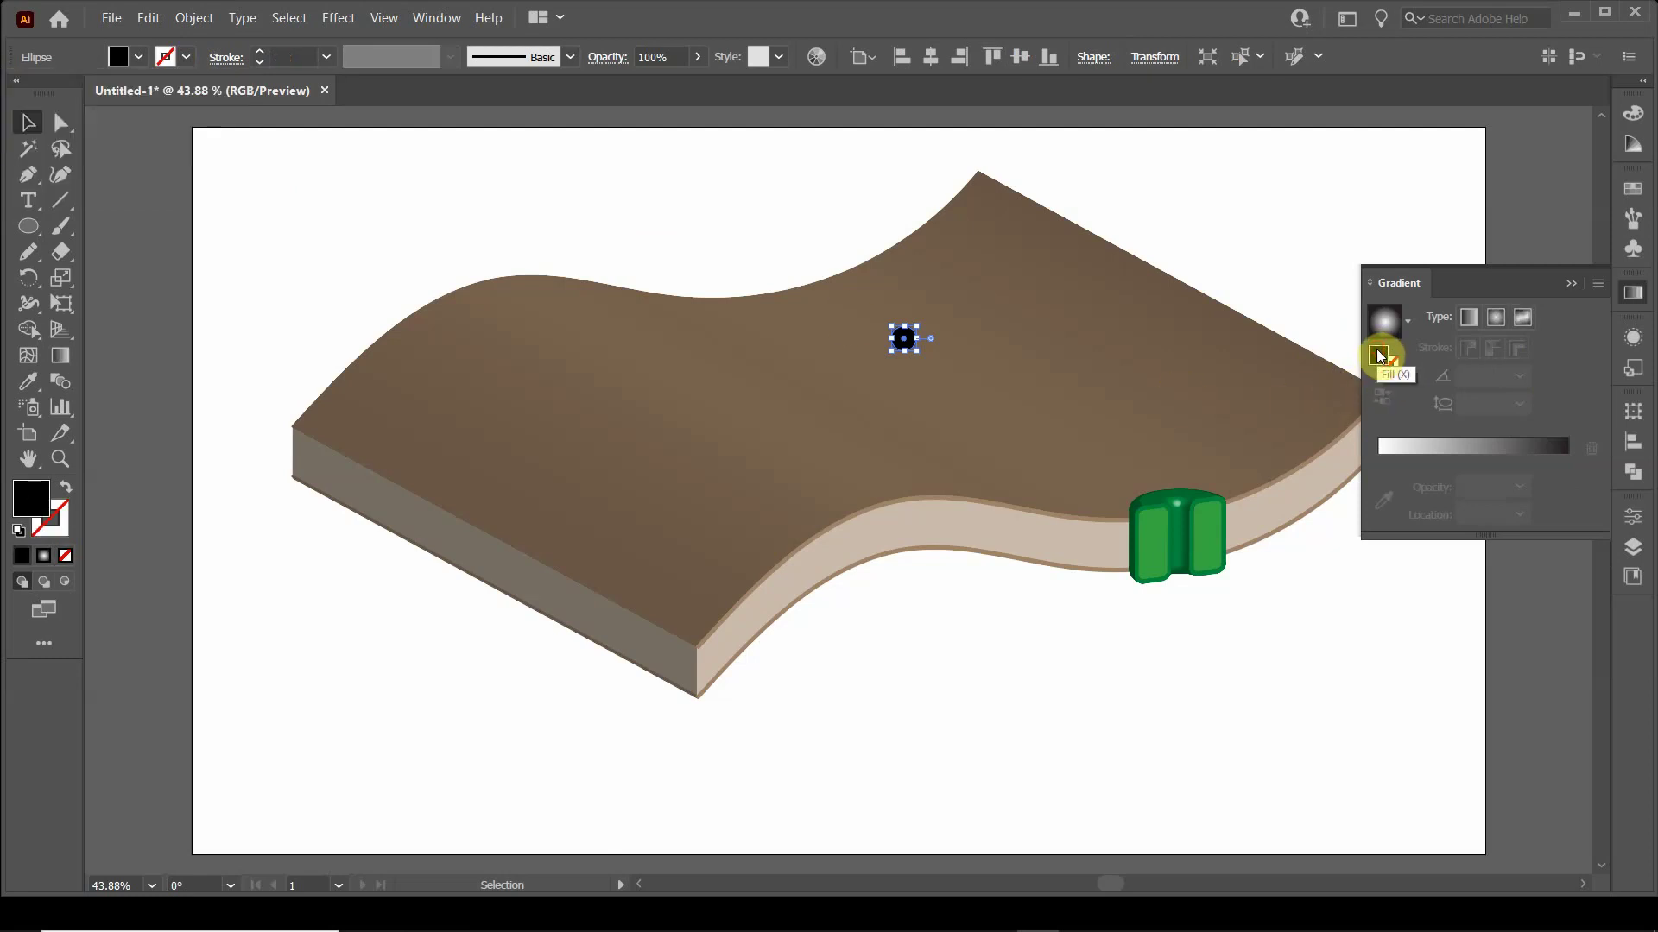
click(1506, 327)
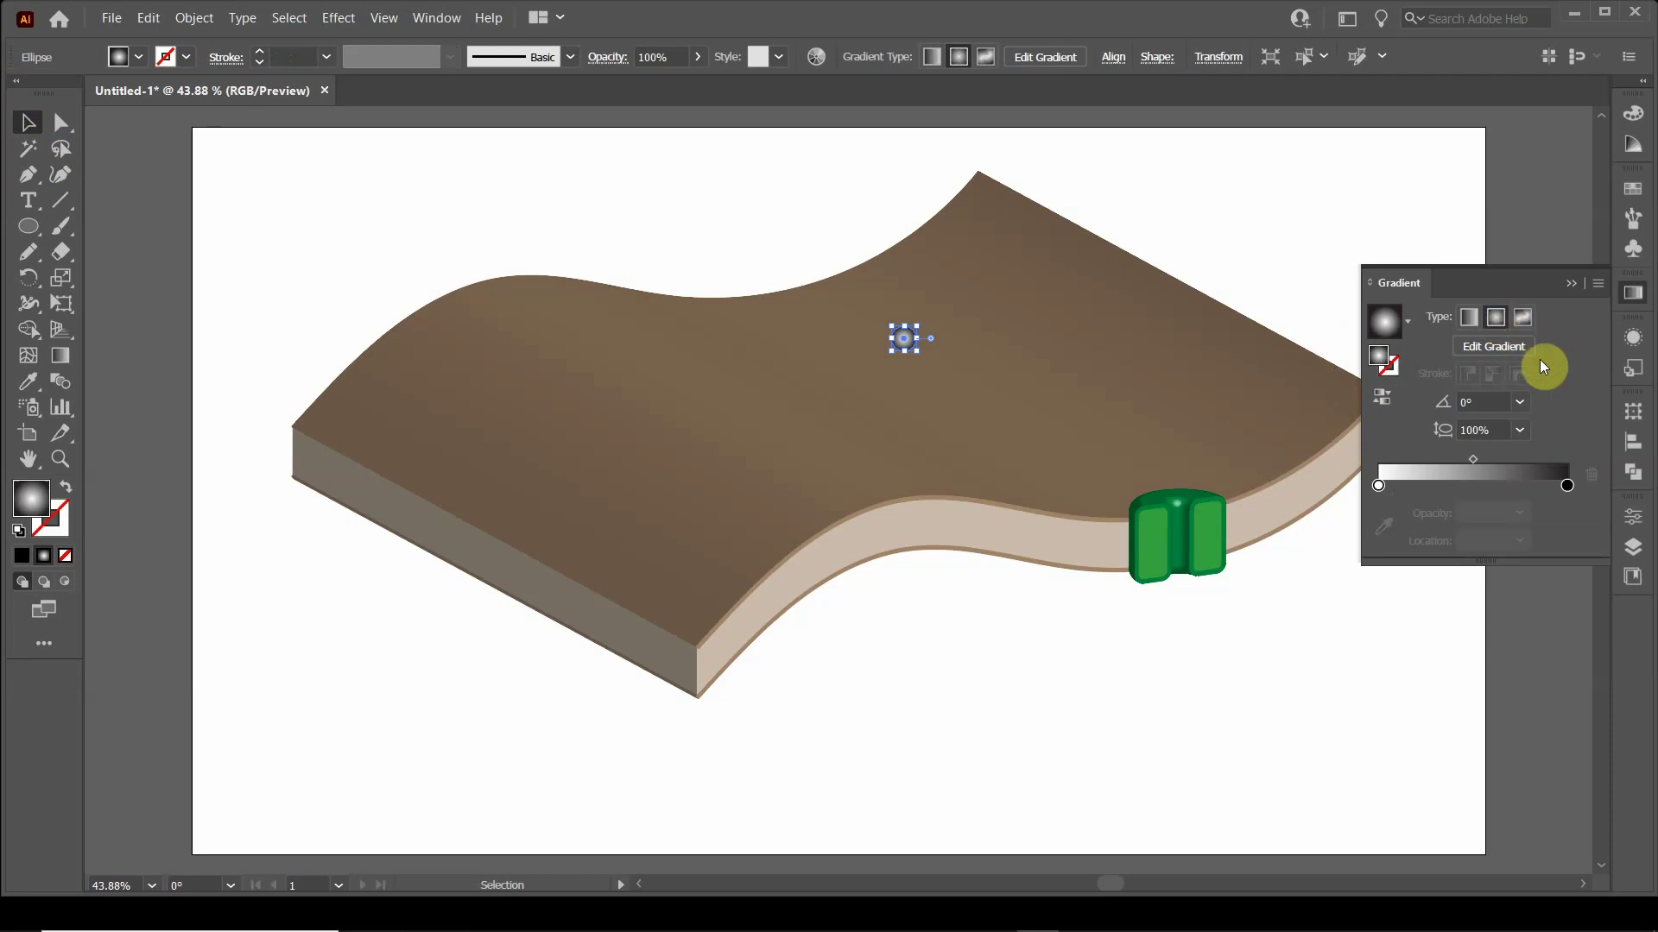
Nudge the gradient ellipse slightly up and right on the slab.
click(24, 123)
click(657, 182)
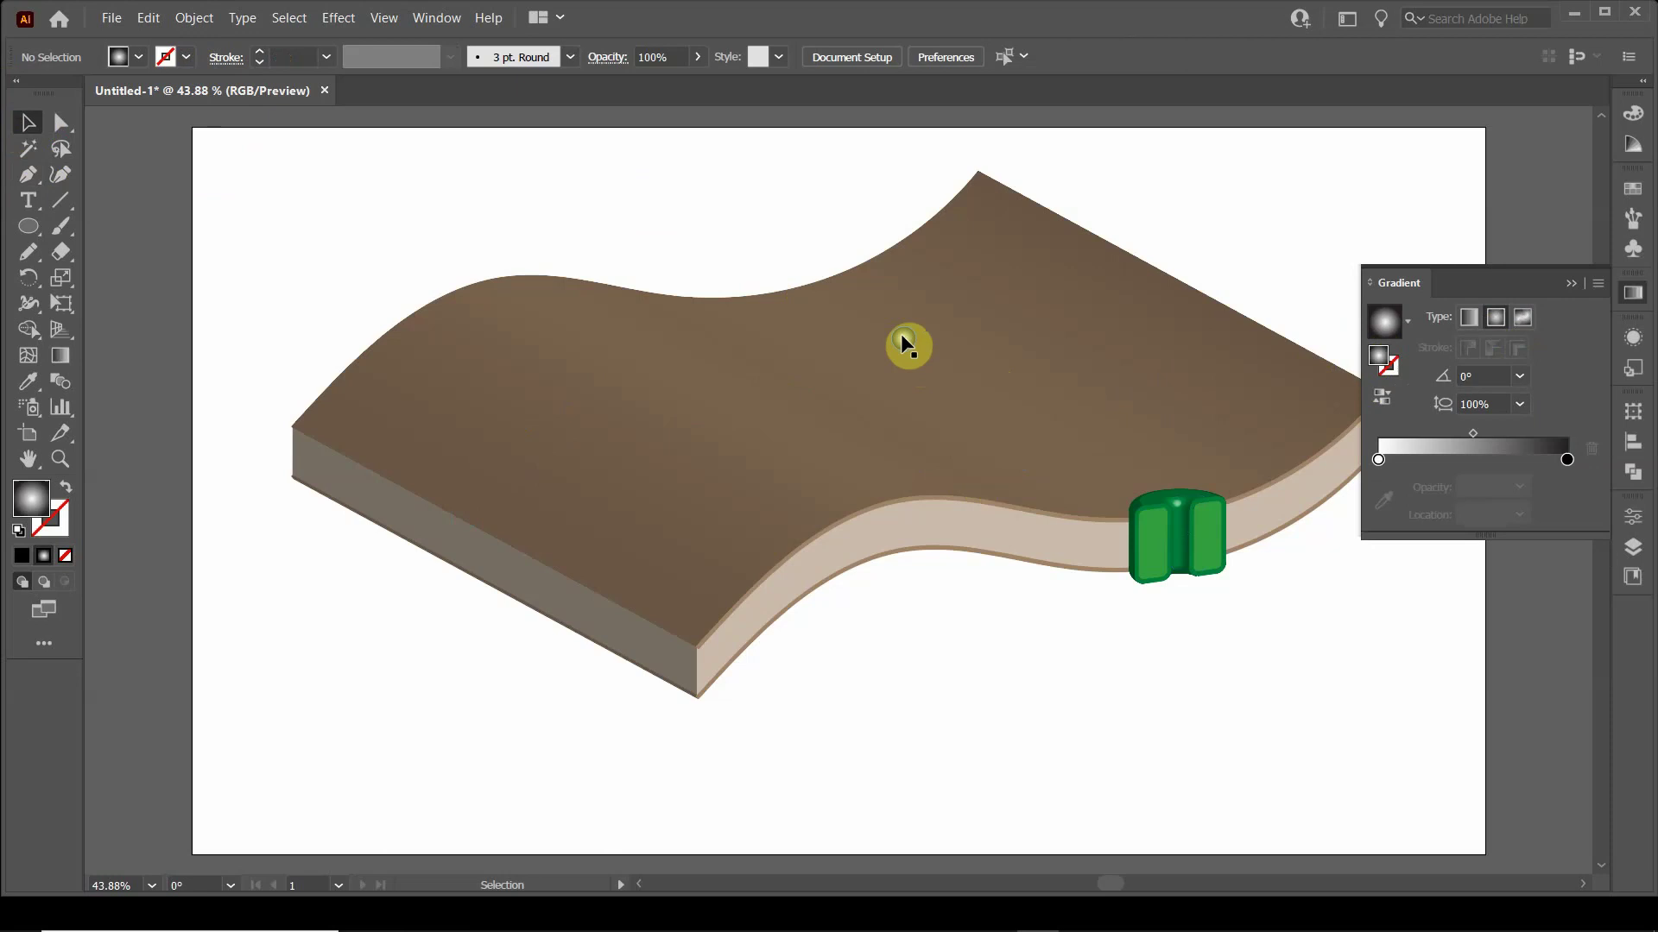
drag(902, 344, 967, 322)
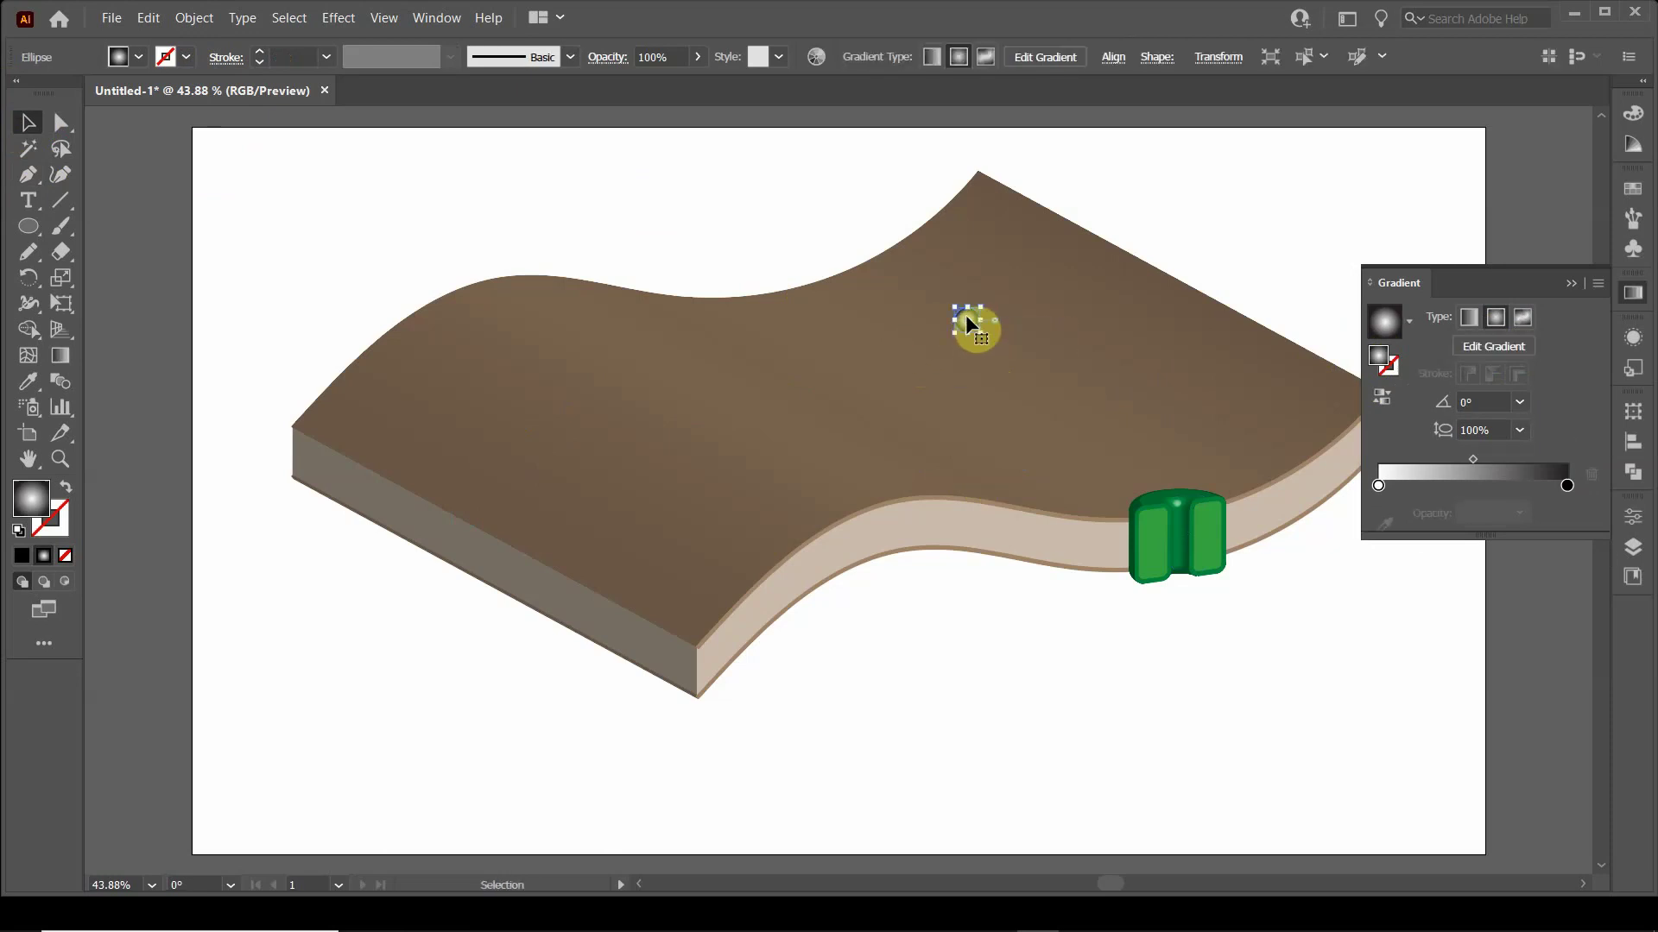
click(1582, 285)
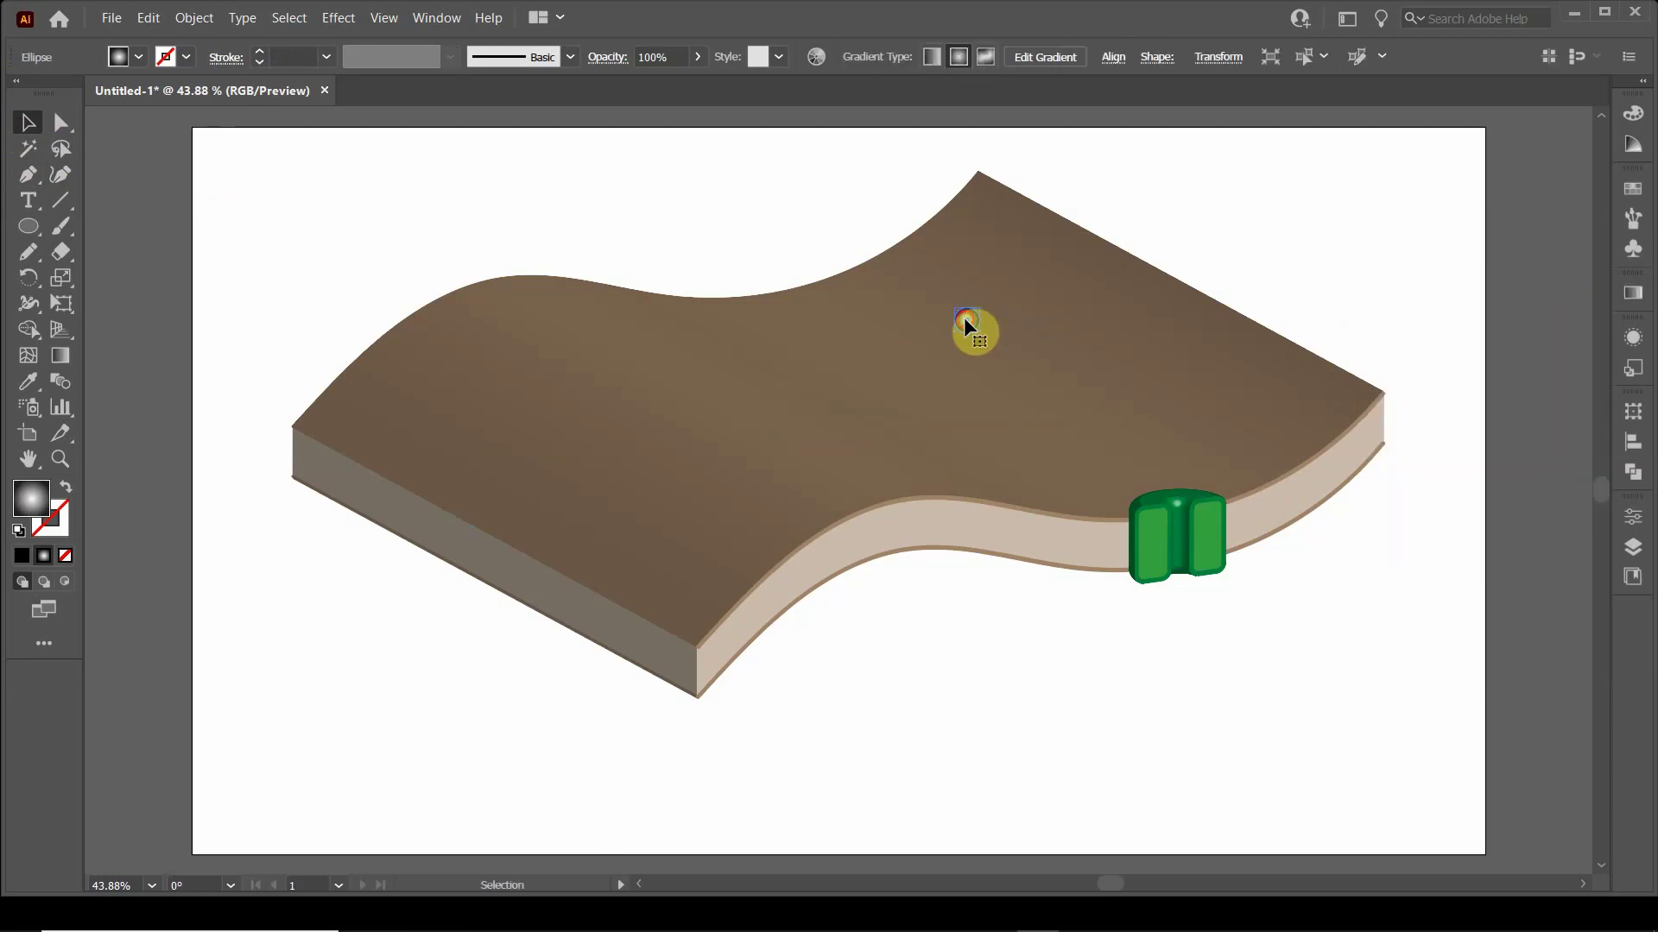
Place the gradient ellipse just below the slab's front edge.
mouse_move(972, 324)
mouse_down()
mouse_move(950, 342)
mouse_move(982, 339)
mouse_move(970, 682)
mouse_move(939, 733)
mouse_up()
click(1632, 248)
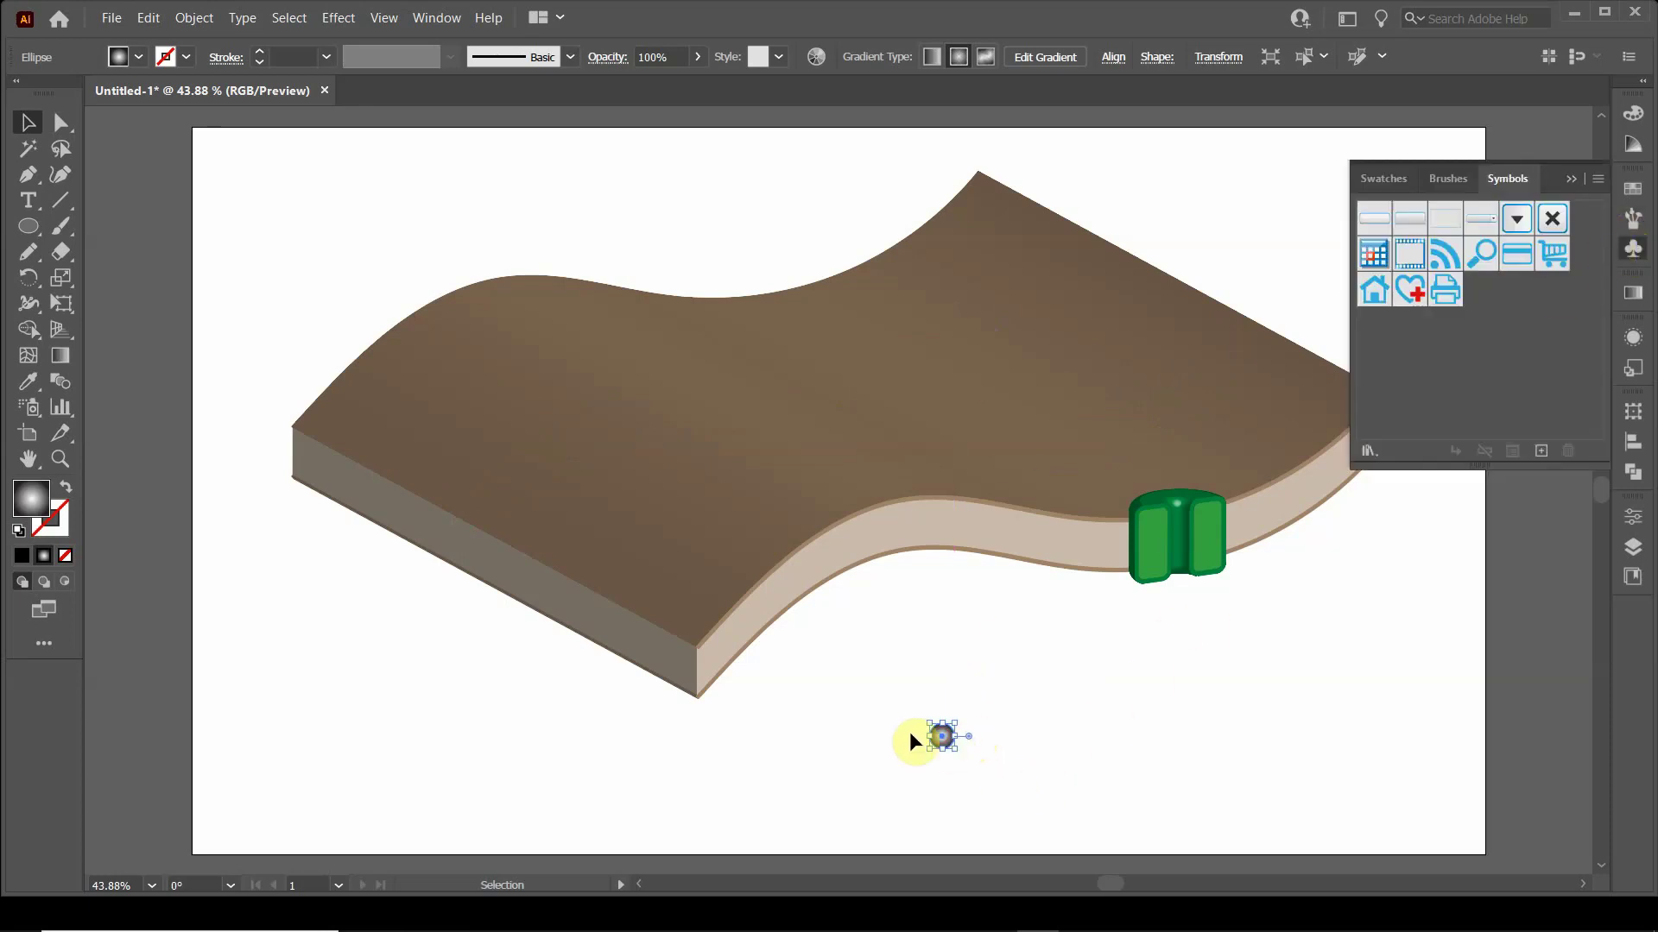
drag(940, 733, 1426, 346)
drag(1538, 352, 983, 705)
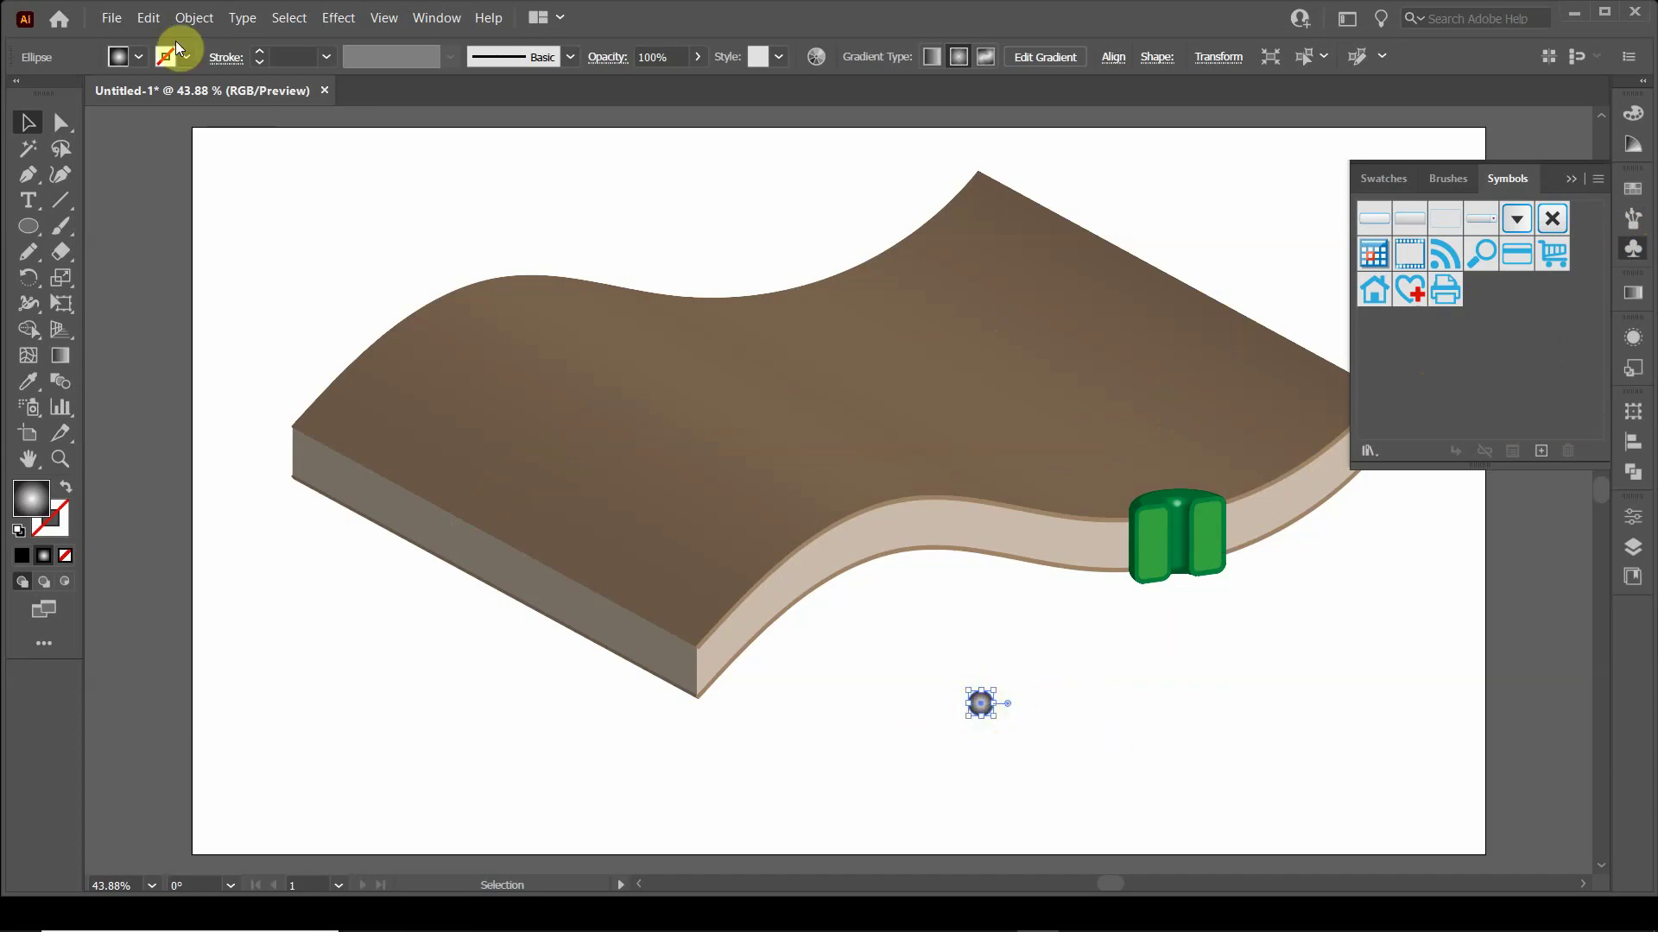
Rasterize the ellipse as a 300 ppi RGB image with a transparent background.
click(193, 17)
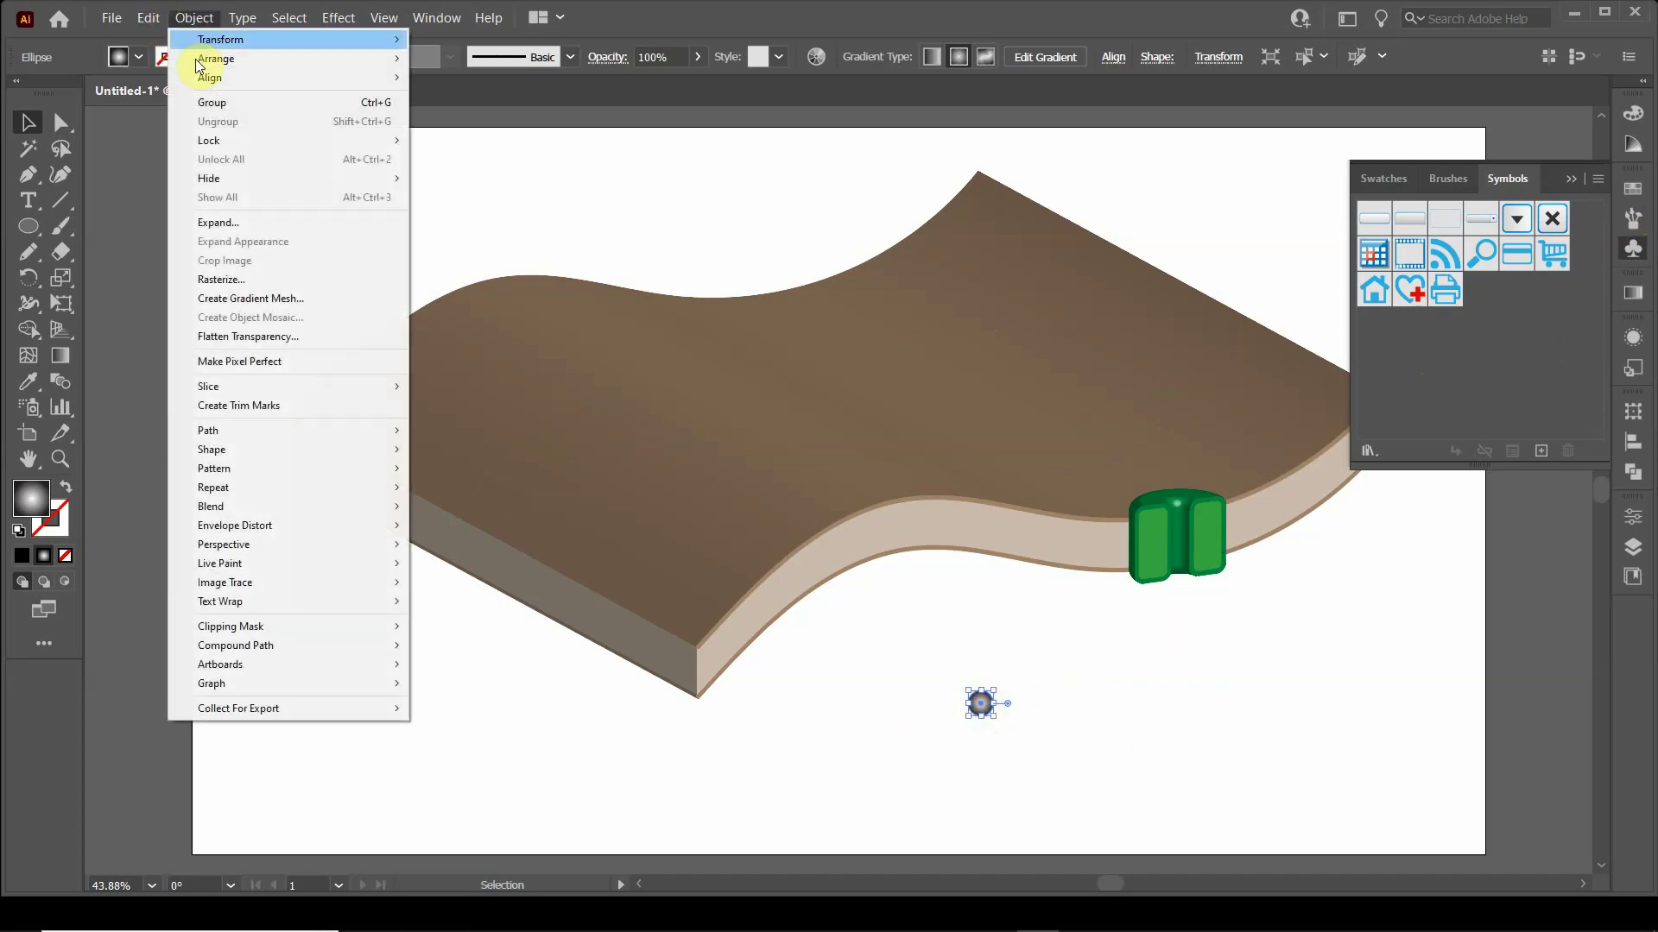
click(221, 280)
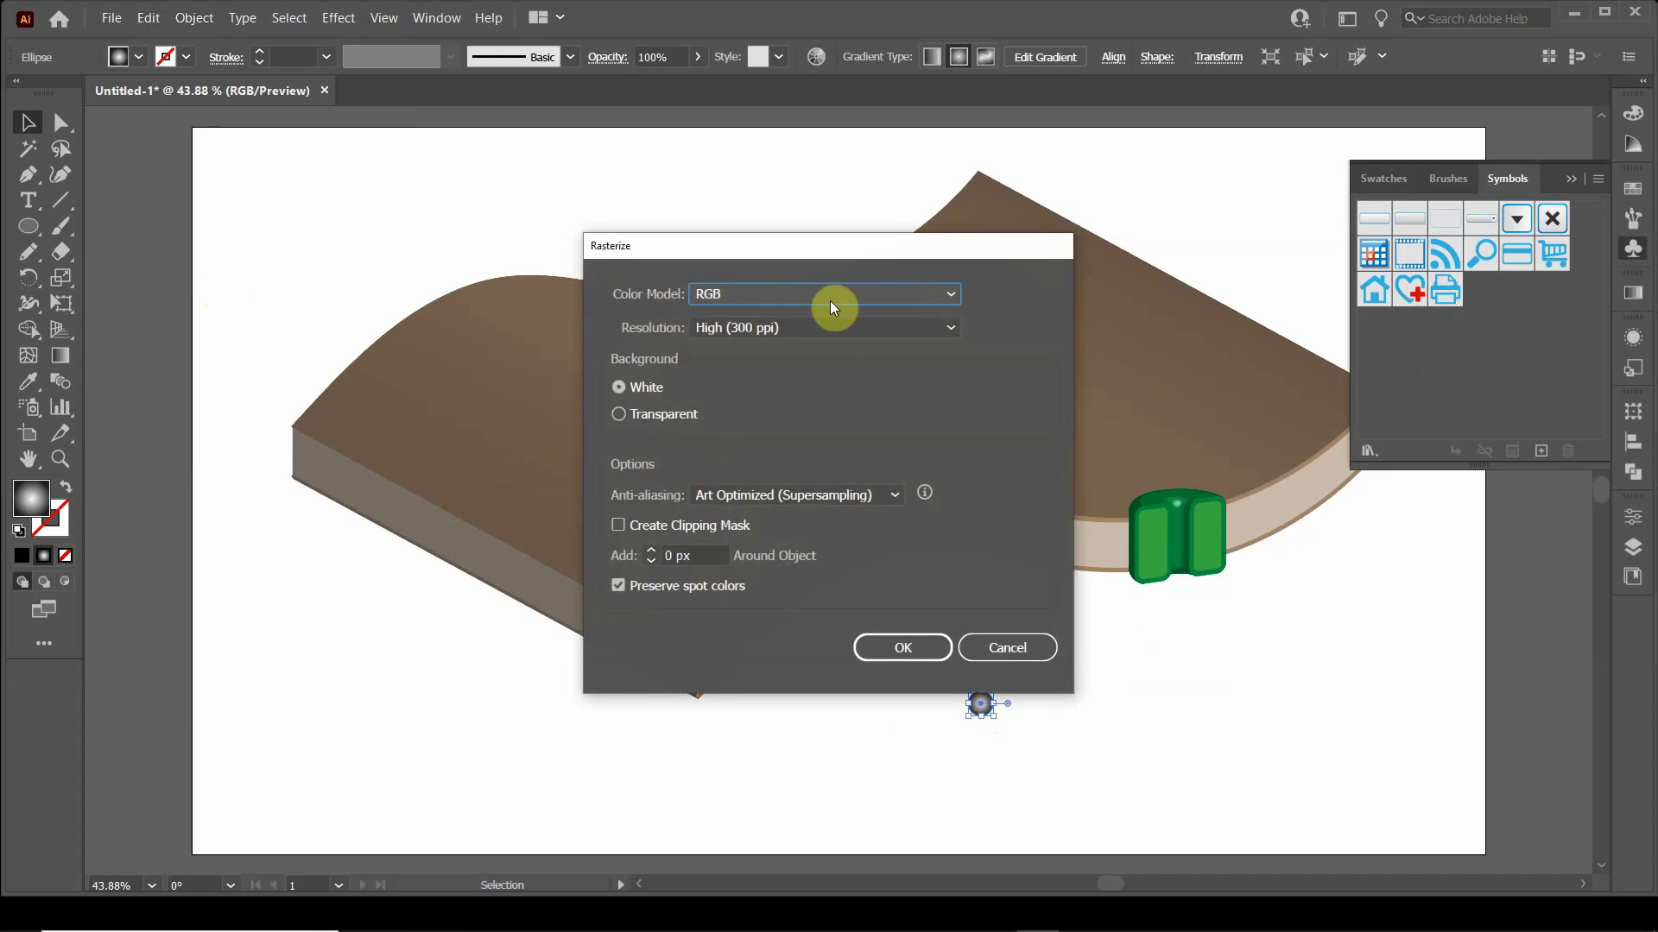
click(645, 416)
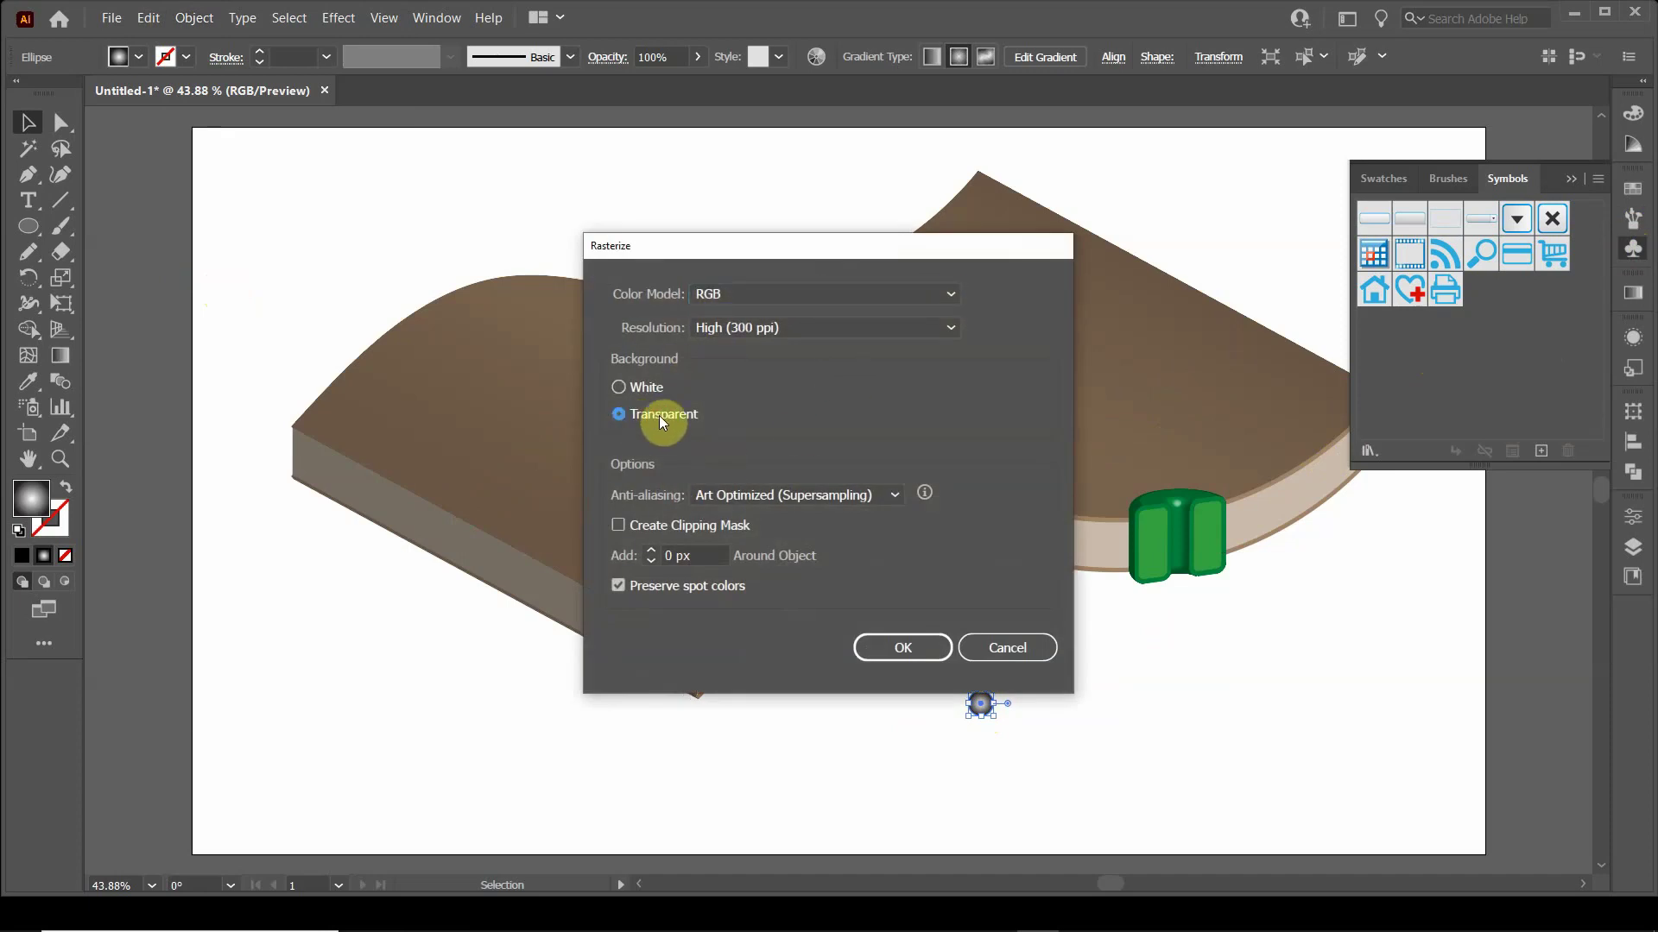
click(889, 647)
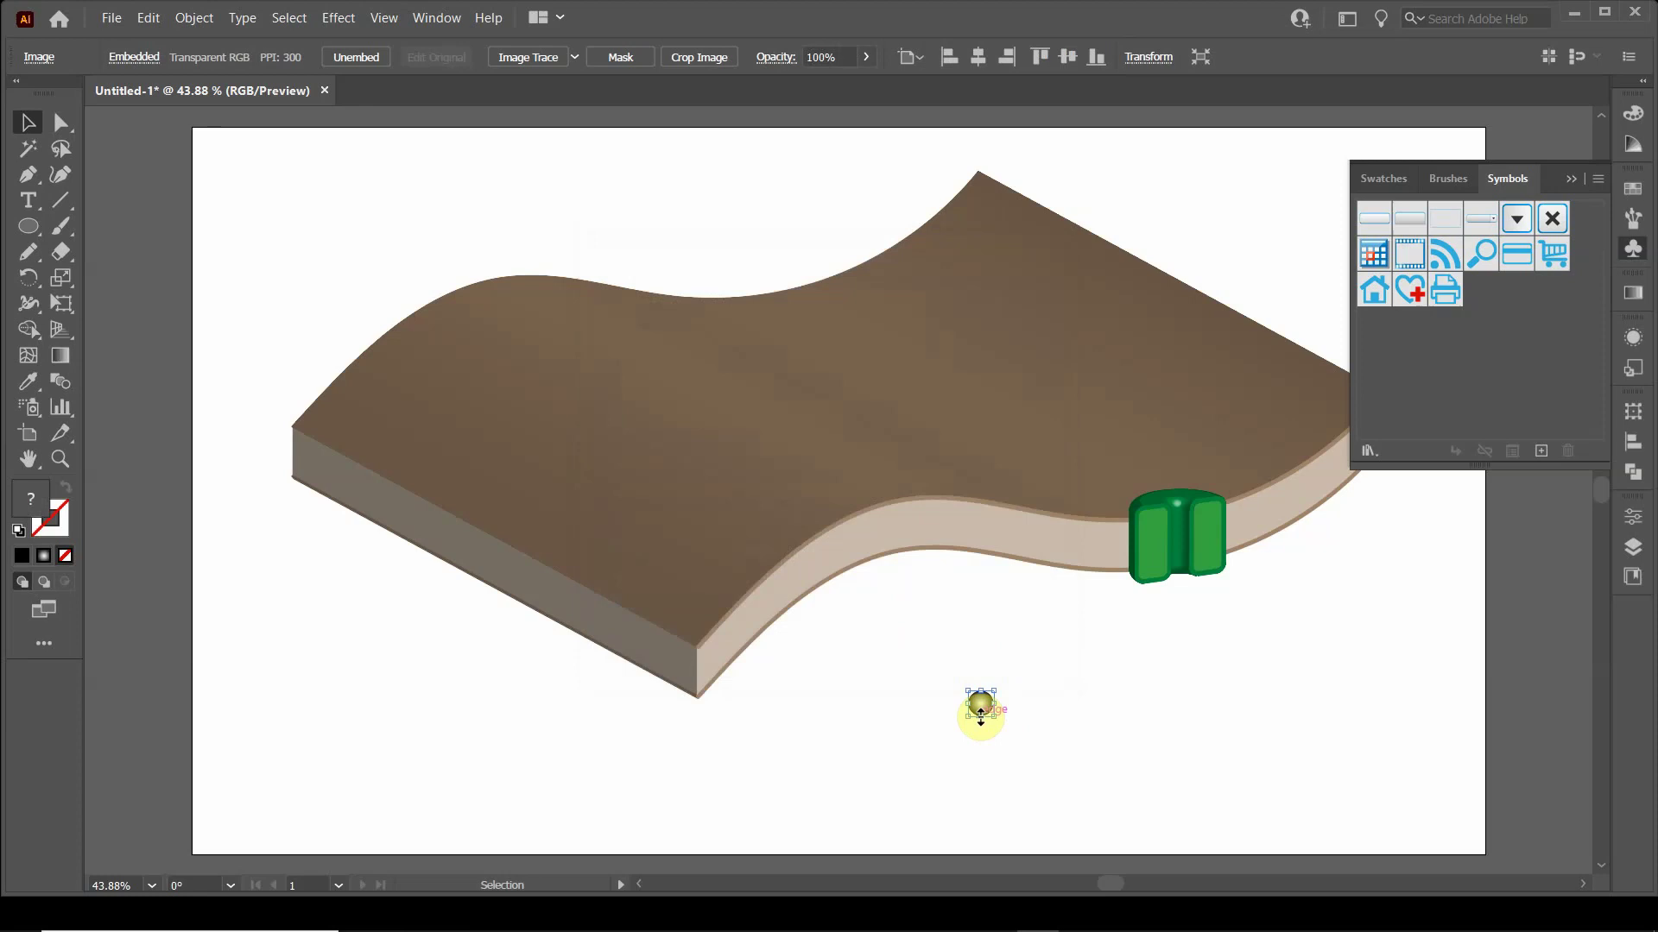
Add the rasterized sphere to the Symbols panel as a Graphic-type symbol, New Symbol.
drag(976, 707, 1479, 370)
click(858, 407)
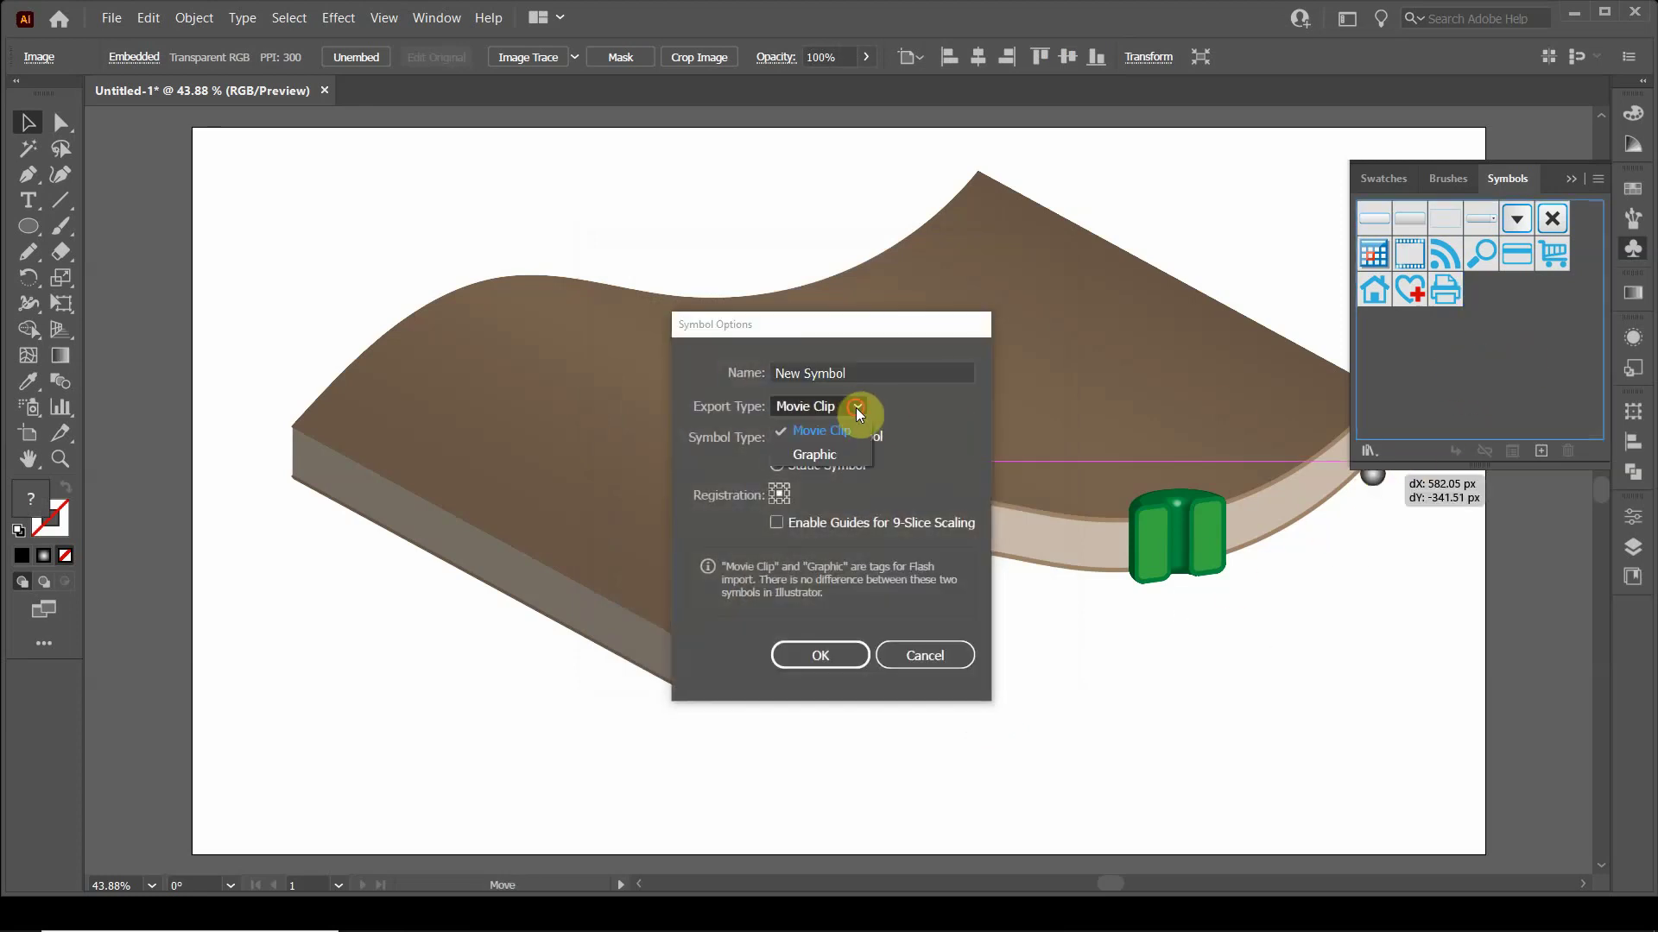
click(816, 455)
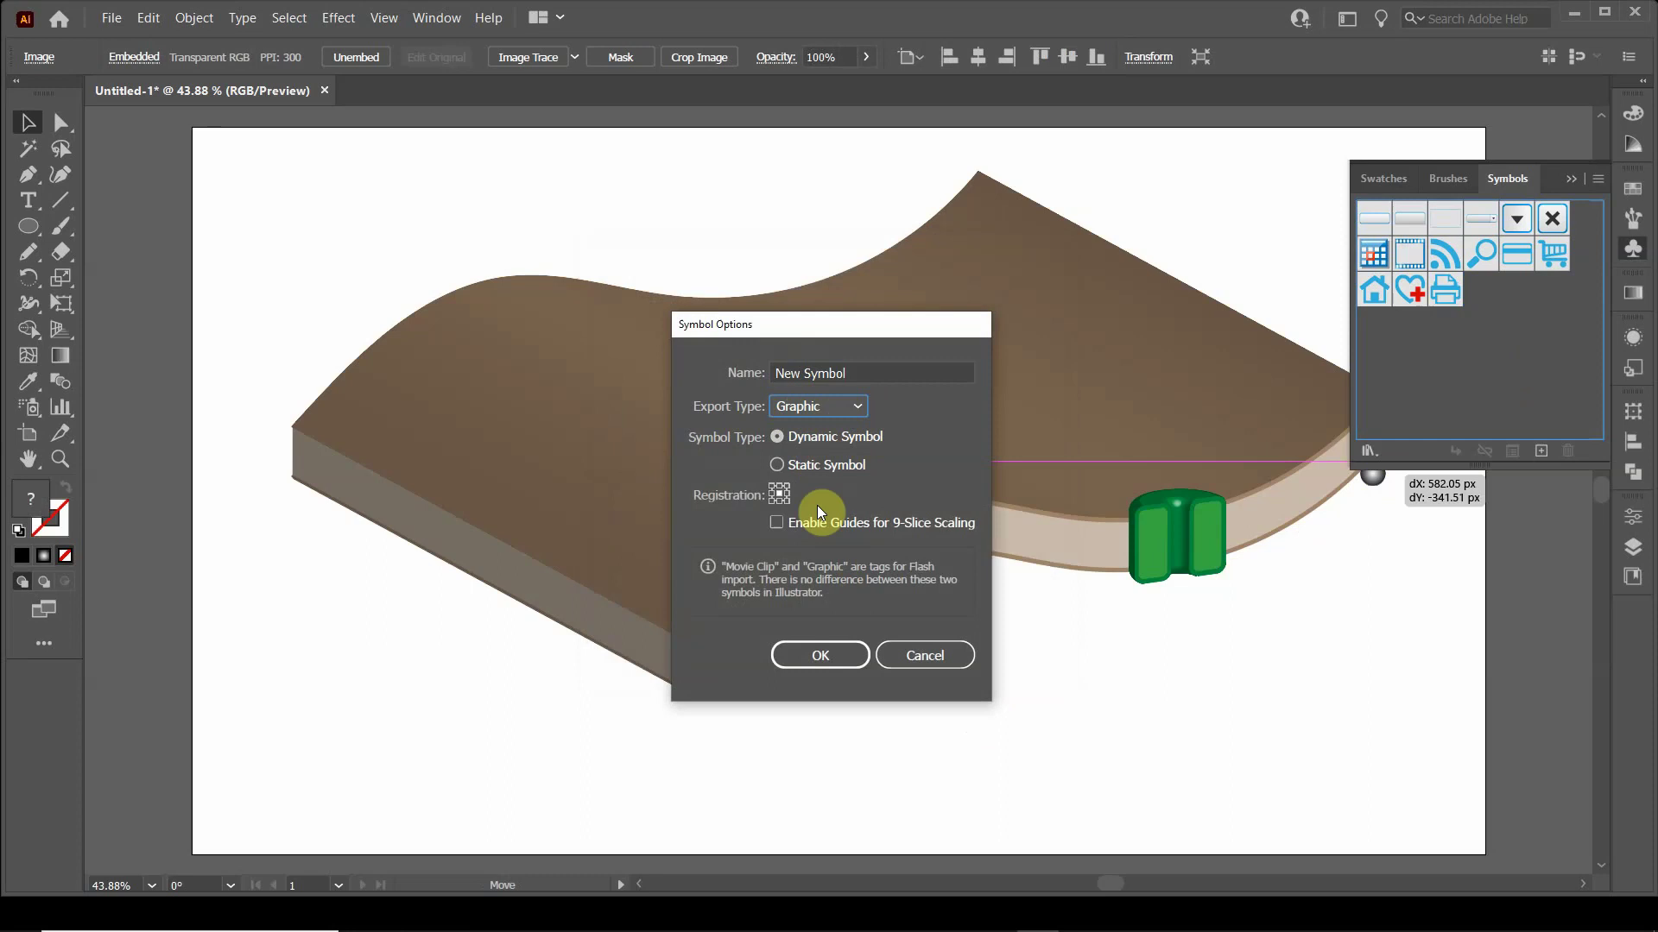
click(845, 653)
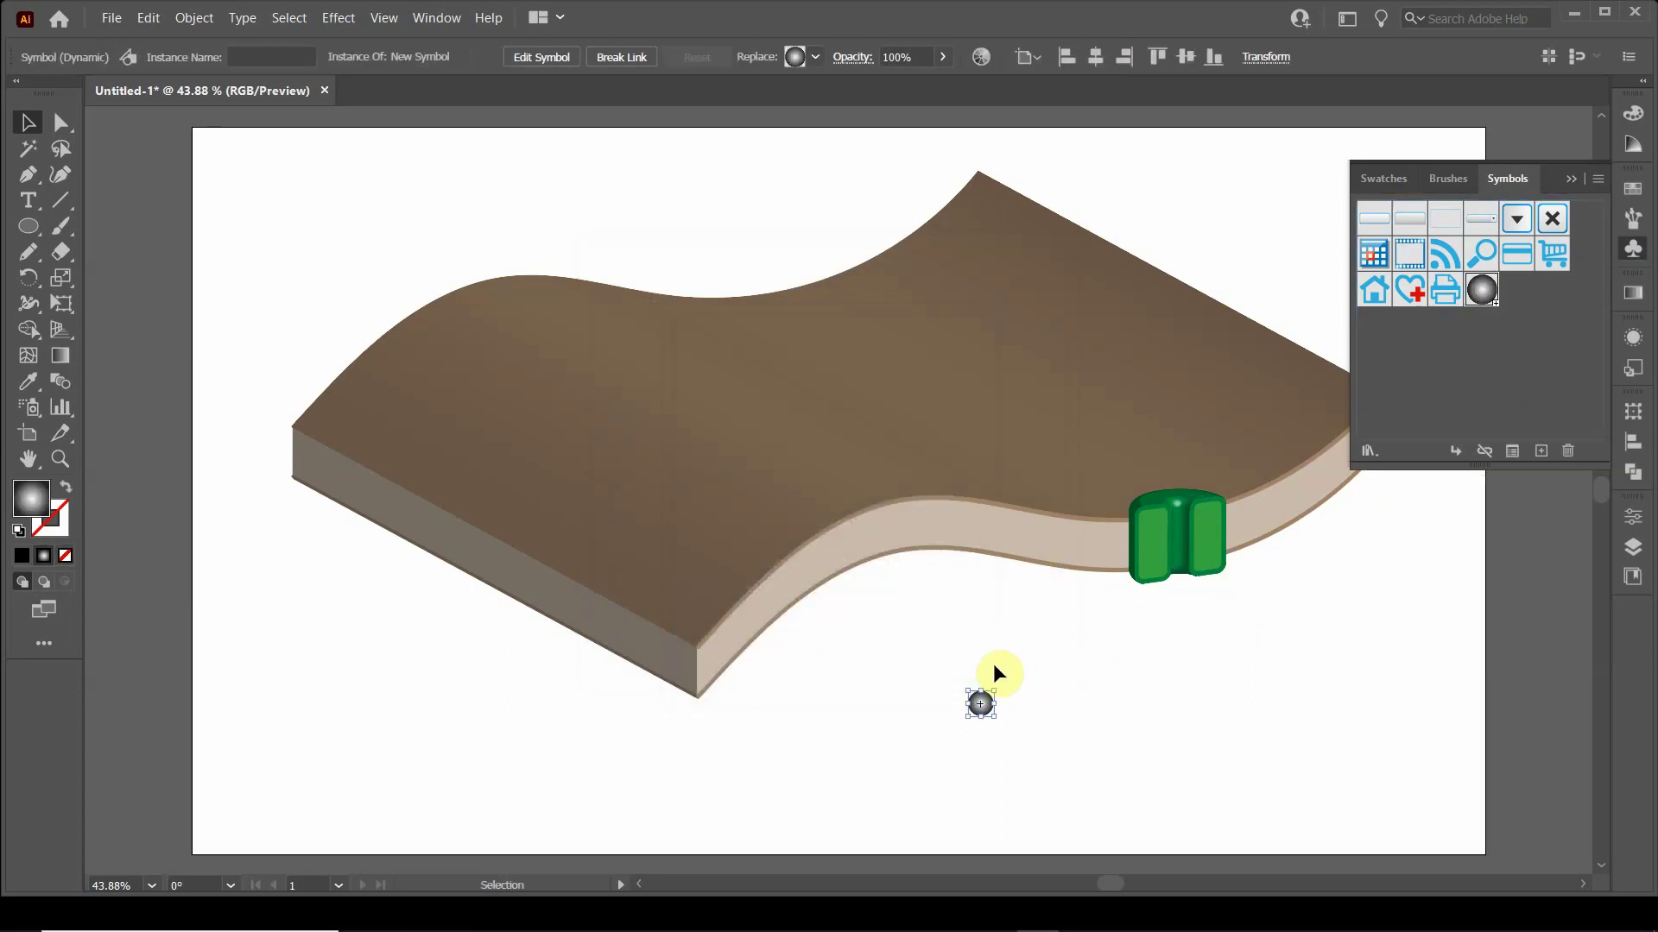
Spray about 30 copies of the sphere symbol across the brown slab's top with the Symbol Sprayer.
click(481, 204)
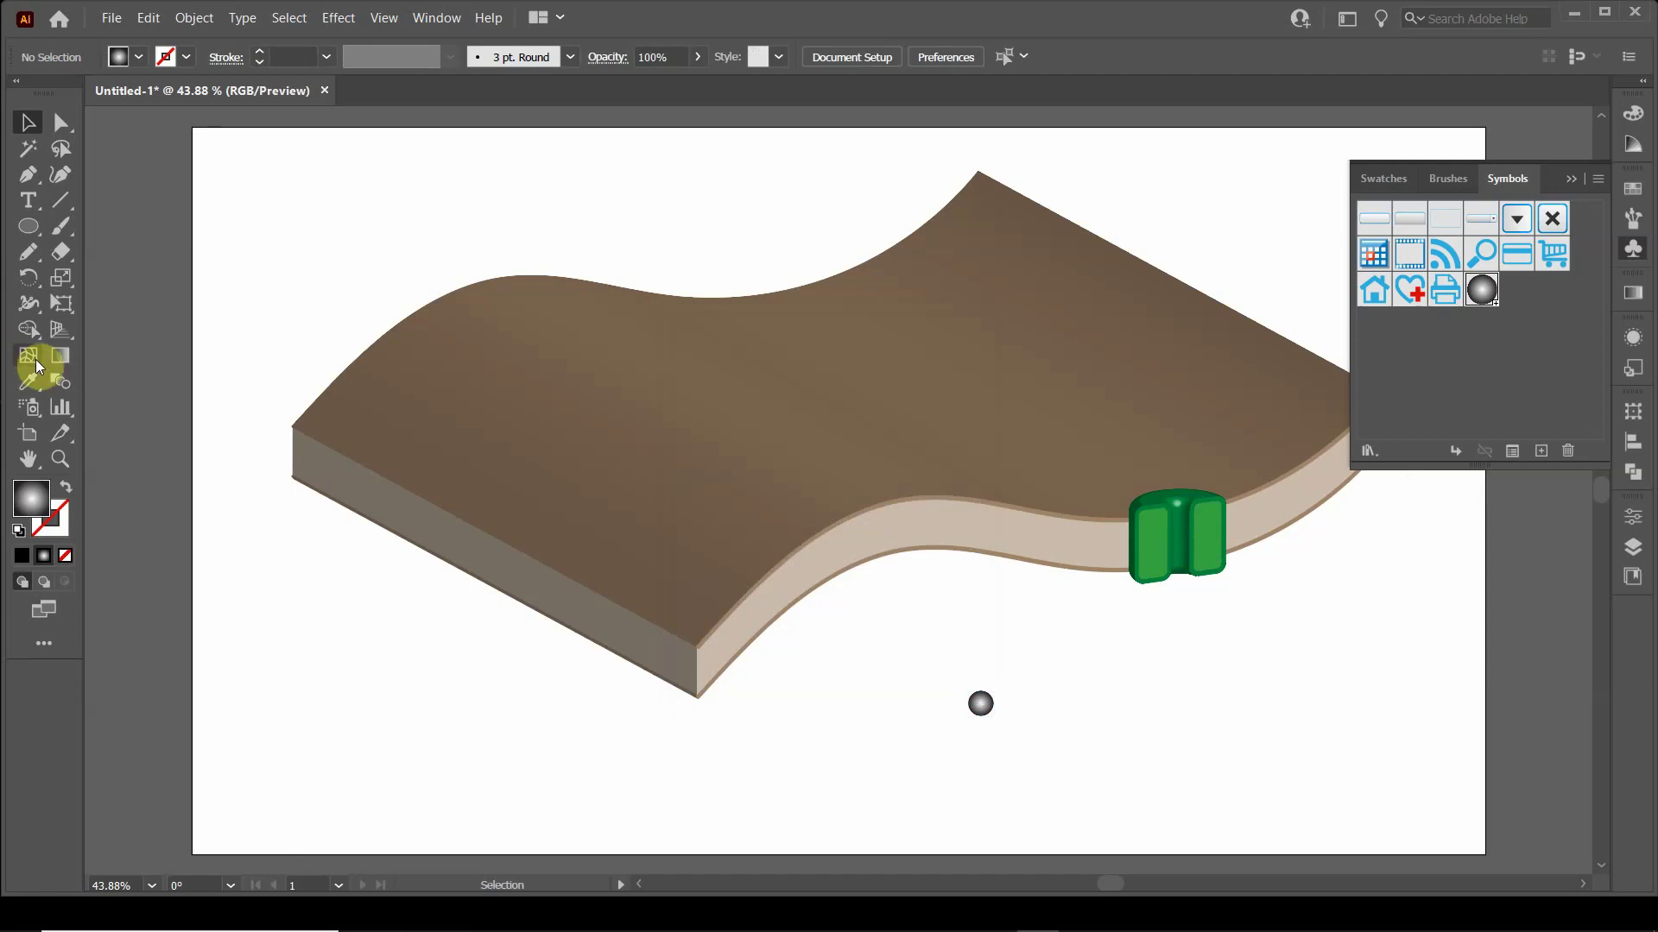
click(32, 407)
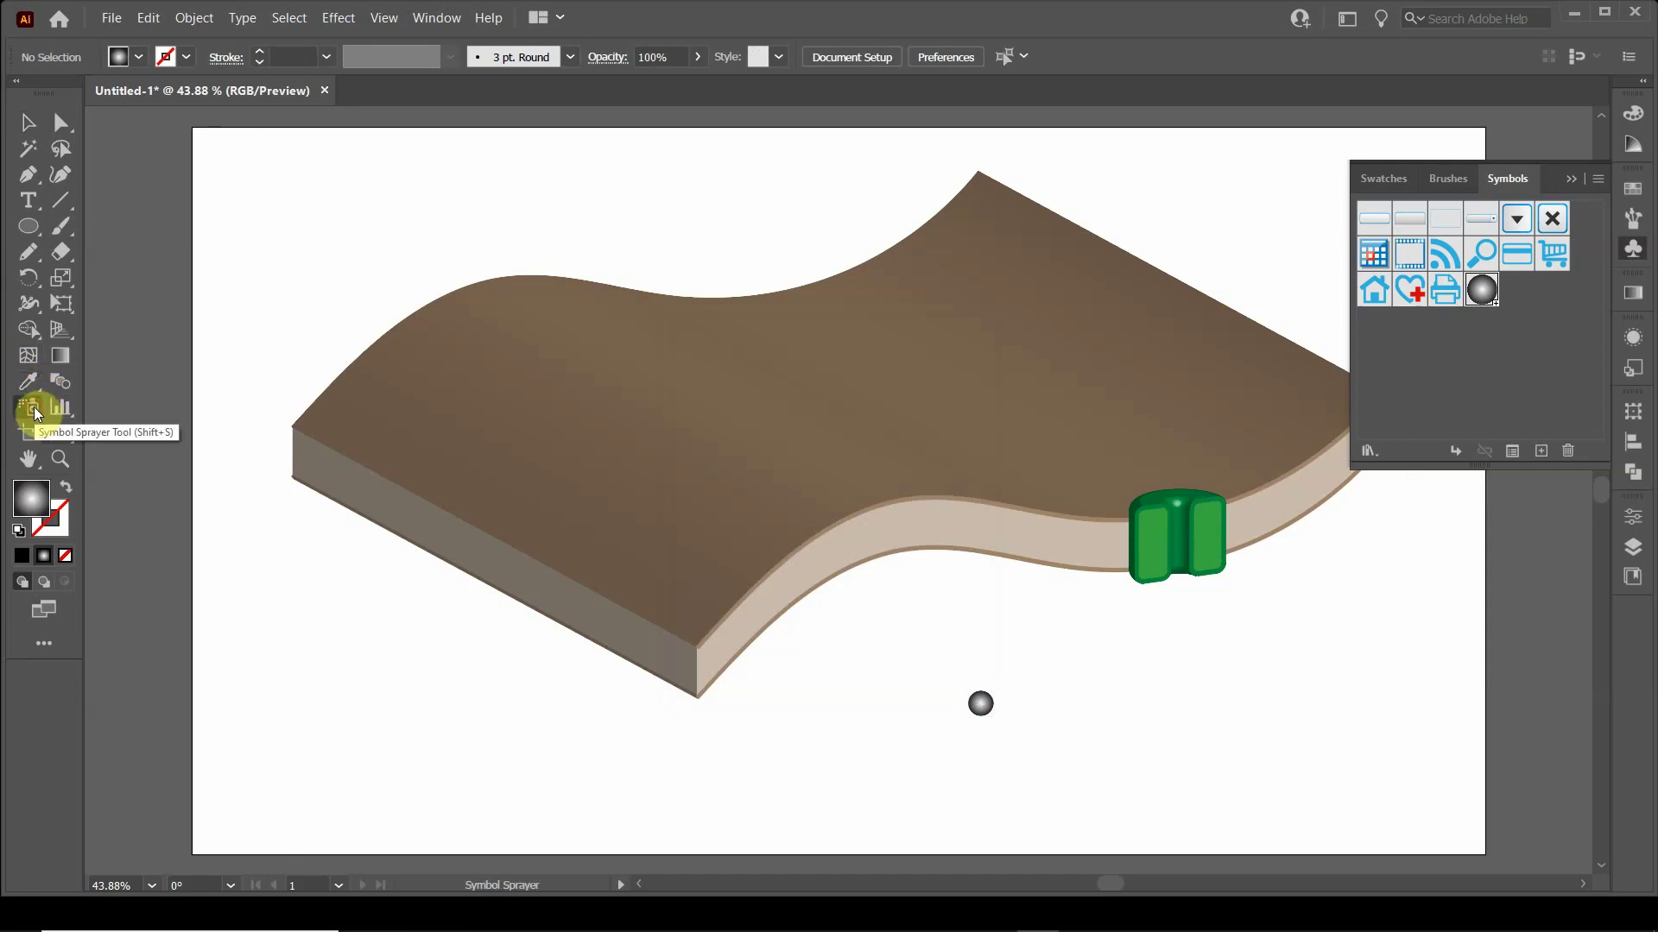
click(1478, 292)
mouse_move(789, 337)
mouse_down()
mouse_move(1028, 300)
mouse_move(929, 345)
mouse_move(1010, 339)
mouse_move(1099, 444)
mouse_up()
mouse_move(611, 388)
mouse_down()
mouse_move(816, 334)
mouse_move(619, 395)
mouse_move(605, 433)
mouse_move(1007, 385)
mouse_move(1165, 421)
mouse_up()
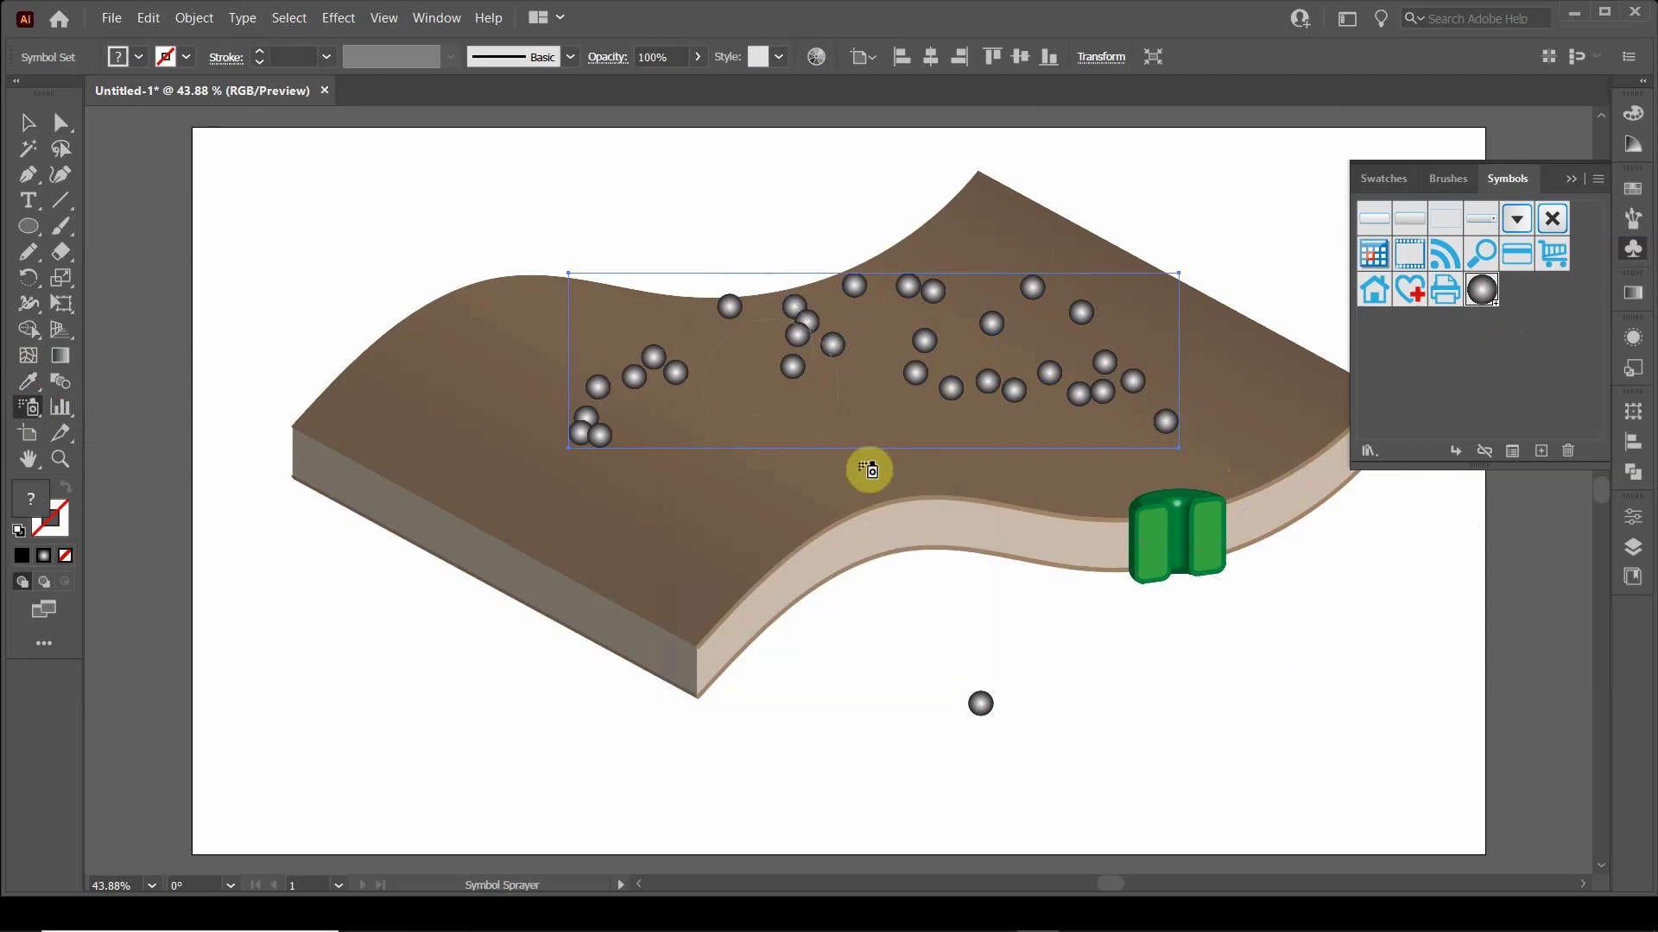
click(26, 123)
click(467, 226)
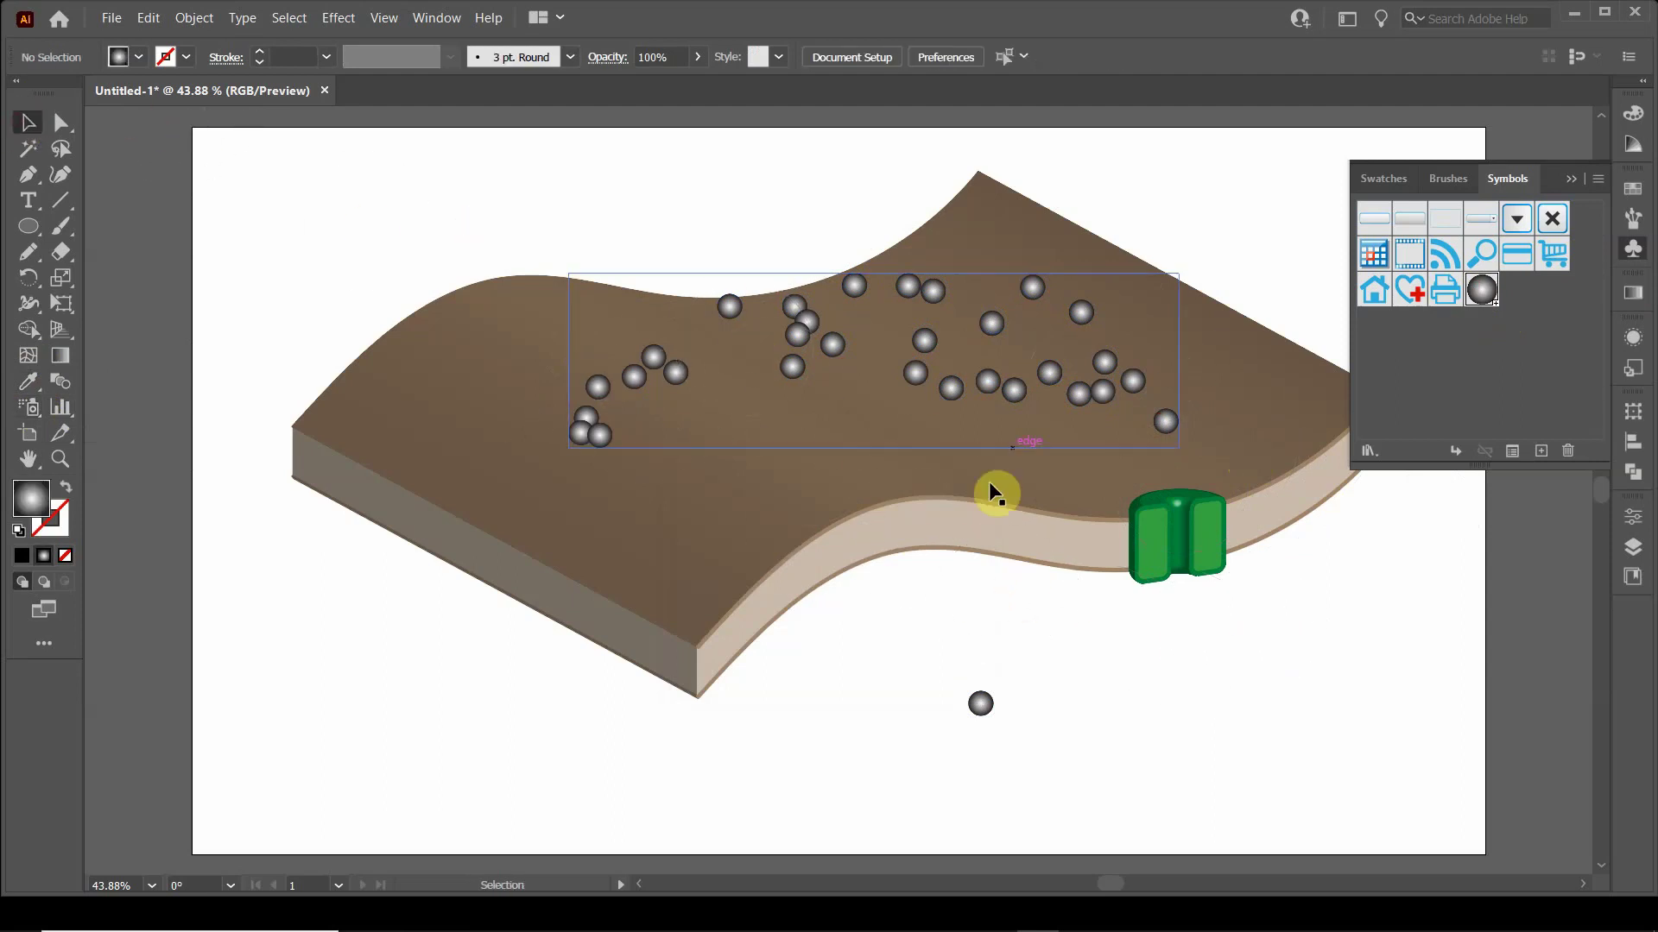